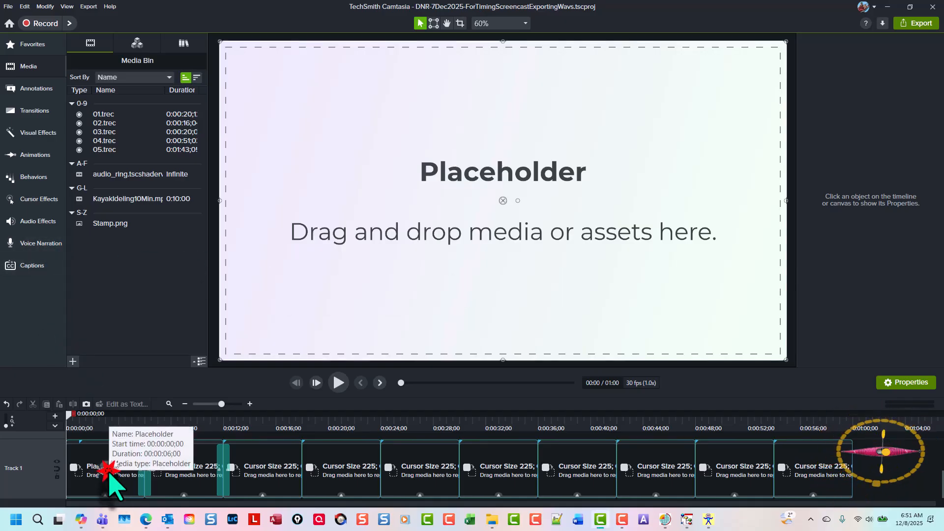
# Replace the first placeholder on the timeline with 01.trec, using Ripple Replace
pyautogui.click(112, 482)
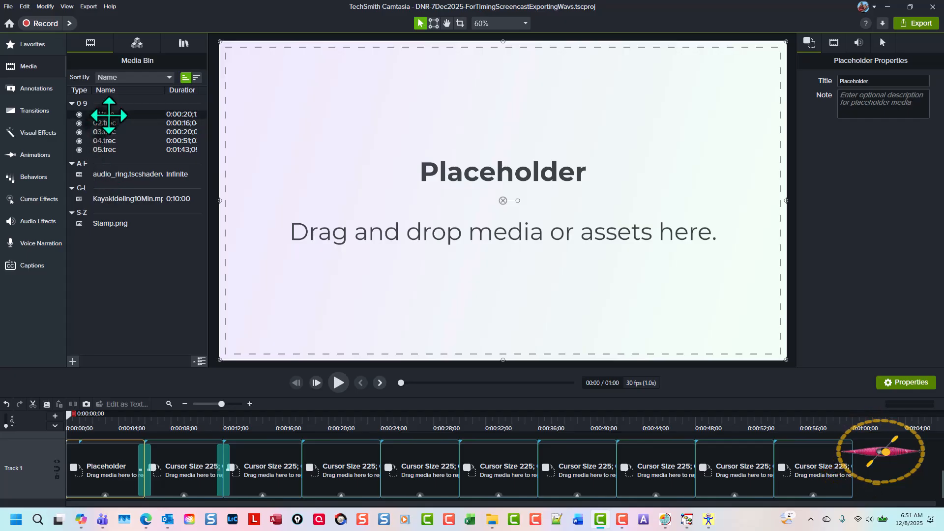
pyautogui.click(101, 114)
pyautogui.rightClick(109, 116)
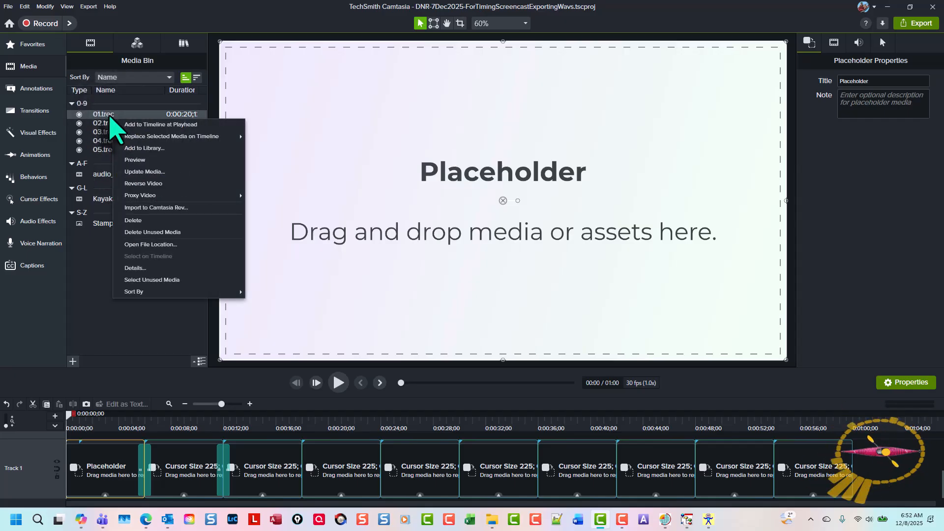
pyautogui.press('Down')
pyautogui.press('Down')
pyautogui.press('Right')
pyautogui.press('Return')
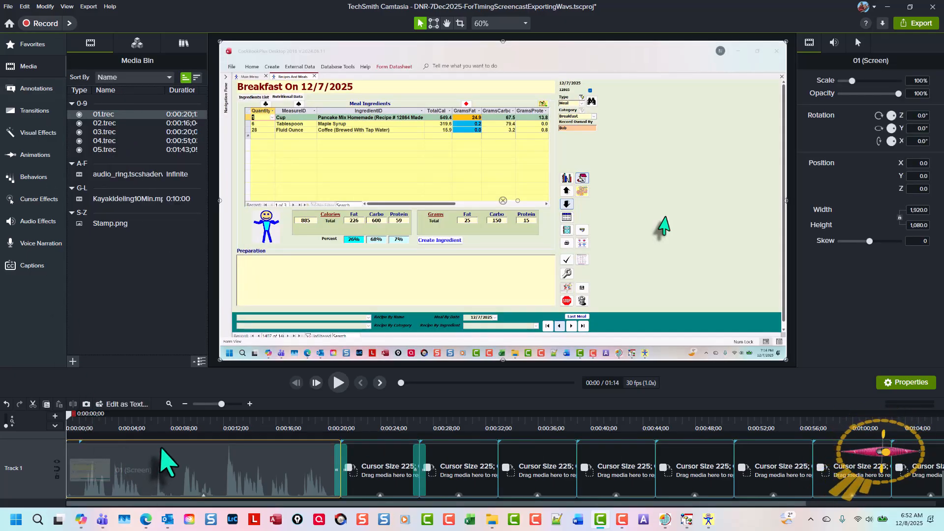
# Ripple-replace the placeholder following the 01 clip with 02.trec
pyautogui.click(393, 470)
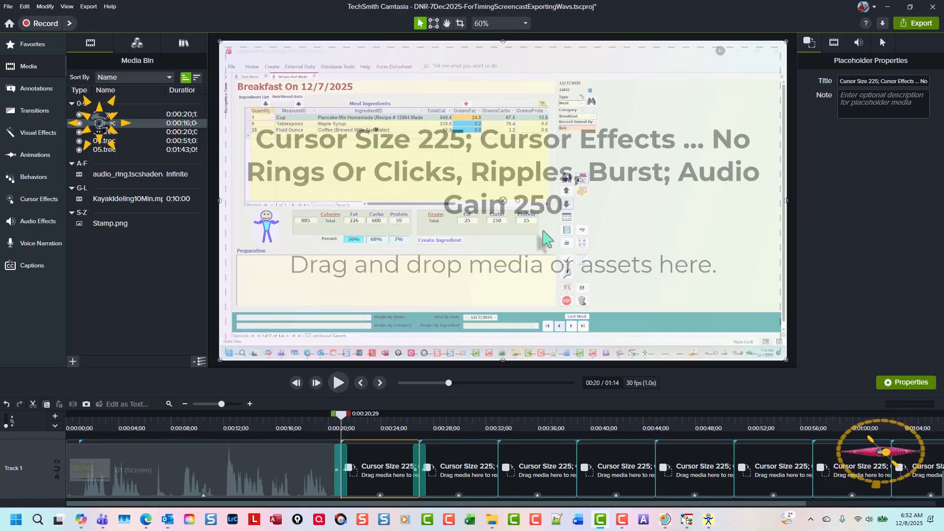
pyautogui.rightClick(100, 124)
pyautogui.press('Right')
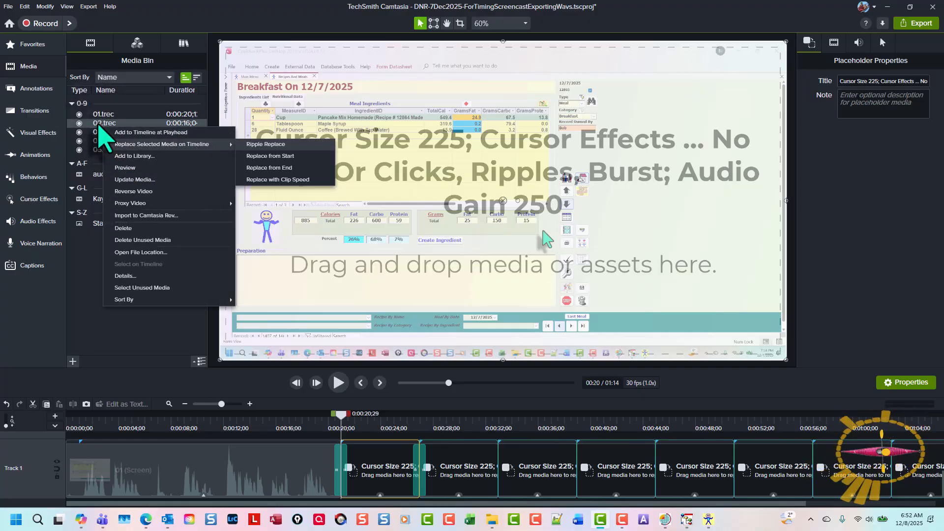
pyautogui.press('Return')
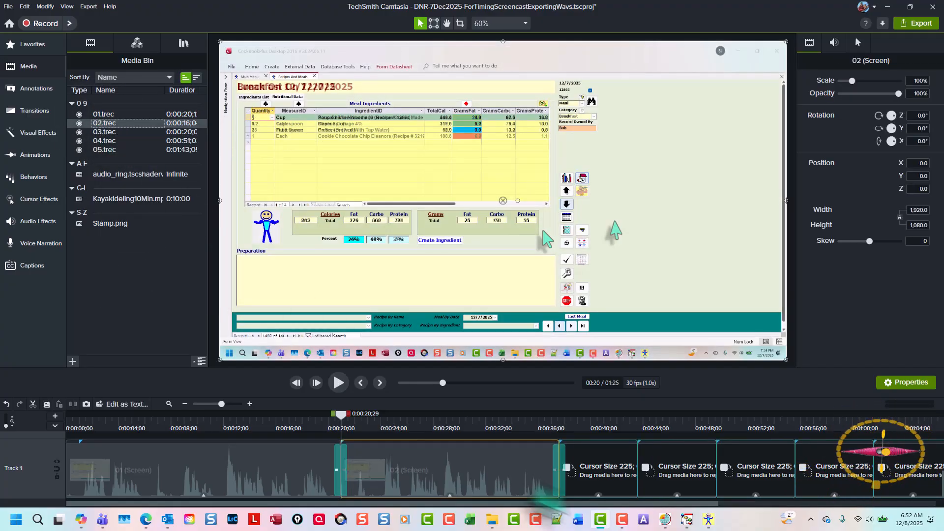
# Ripple-replace the placeholder following the 02 clip with 03.trec
pyautogui.click(603, 467)
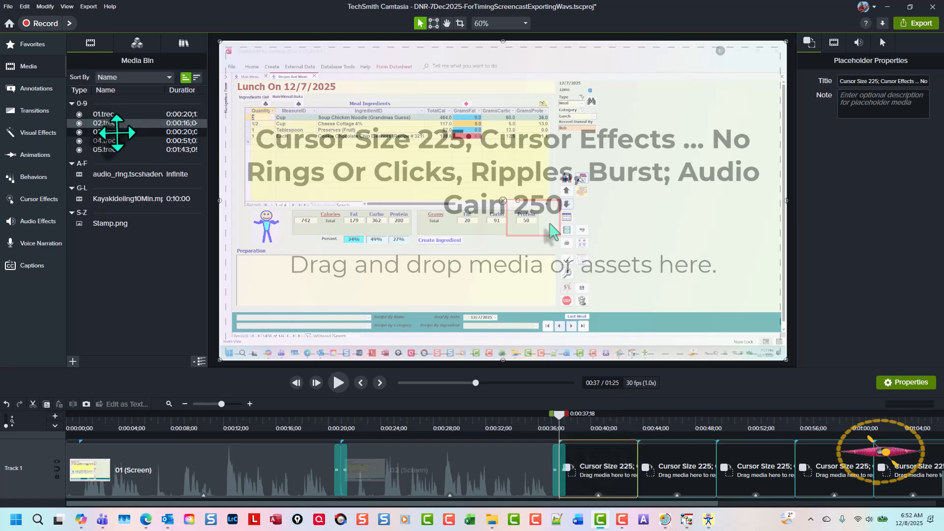
pyautogui.rightClick(116, 132)
pyautogui.press('Down')
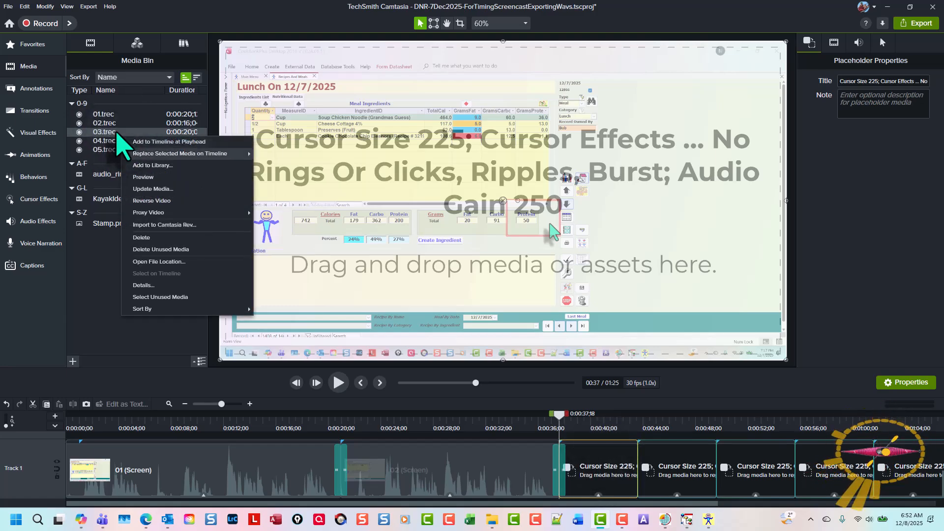
pyautogui.press('Right')
pyautogui.press('Return')
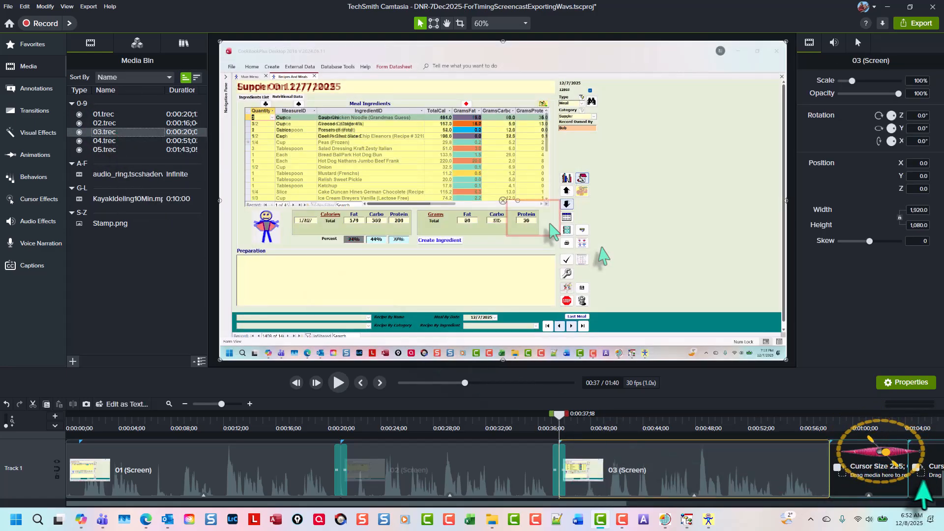
# Ripple-replace the placeholder following the 03 clip with 04.trec
pyautogui.click(871, 487)
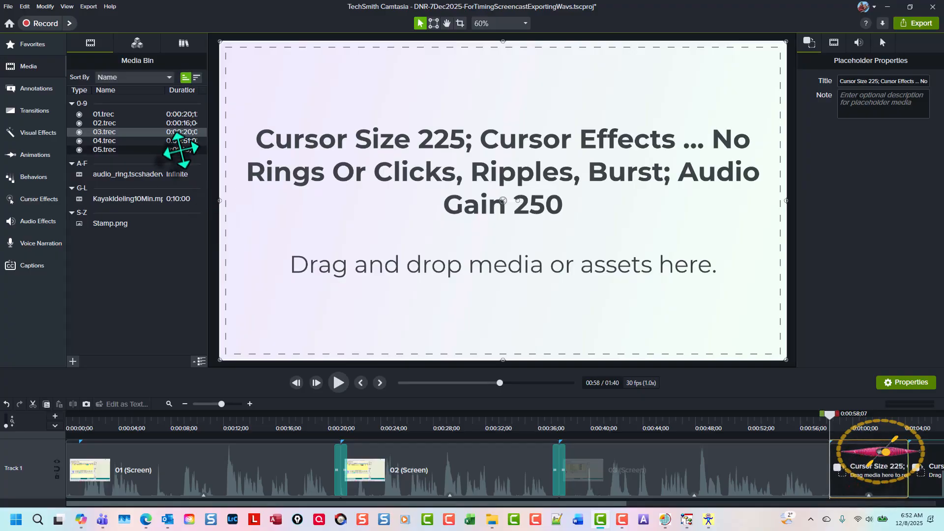
pyautogui.rightClick(176, 141)
pyautogui.press('Down')
pyautogui.press('Down')
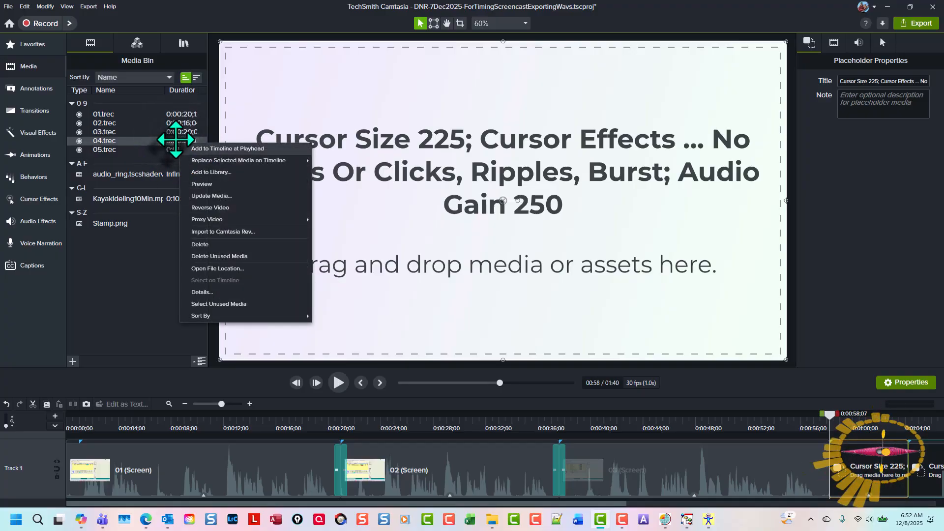
pyautogui.press('Right')
pyautogui.press('Return')
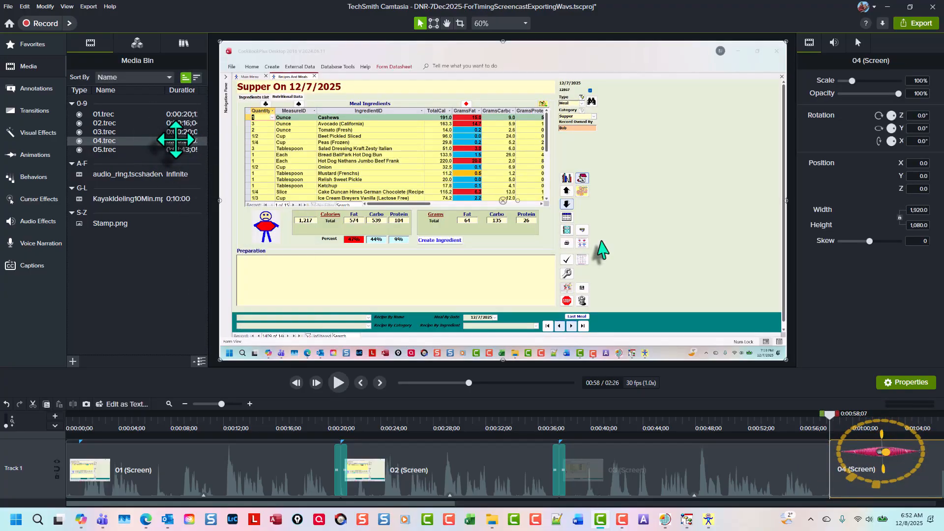
# Ripple-replace the placeholder following the 04 clip with 05.trec
pyautogui.click(380, 382)
pyautogui.click(466, 473)
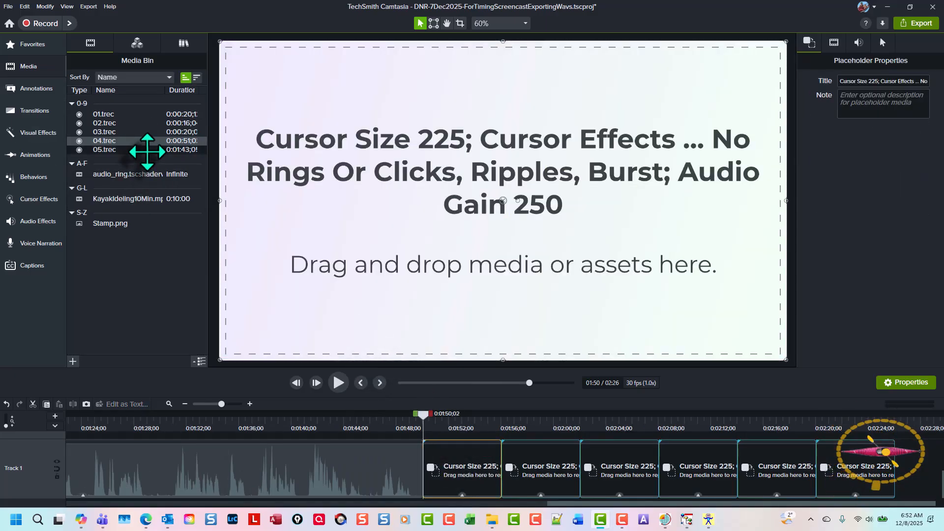
pyautogui.rightClick(147, 150)
pyautogui.press('Down')
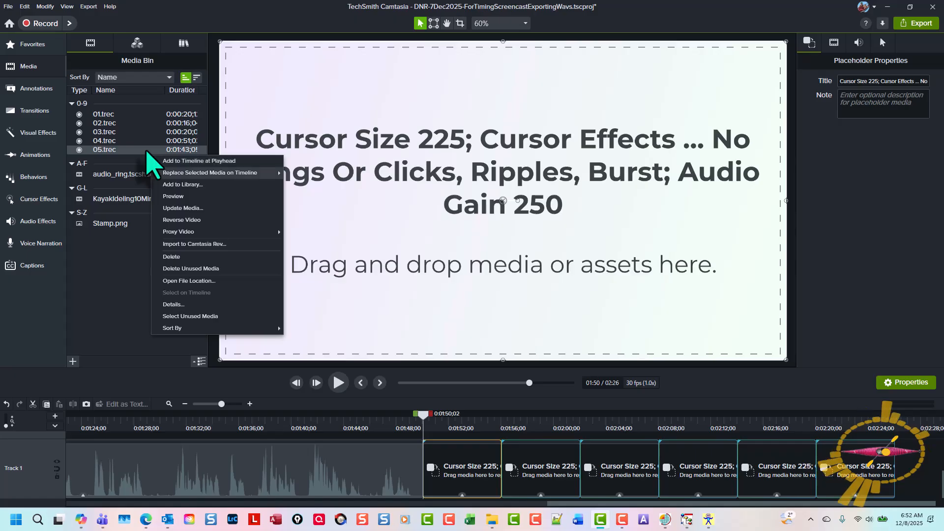
pyautogui.press('Right')
pyautogui.press('Return')
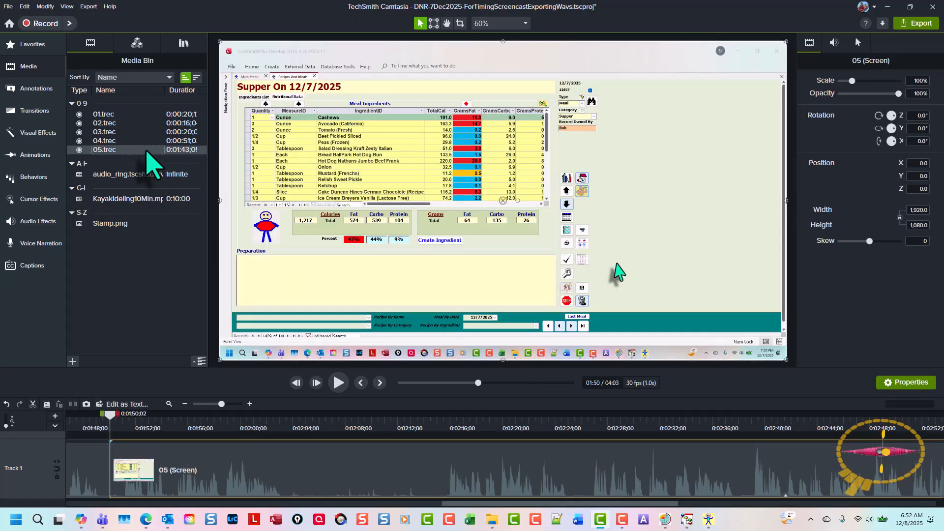
# Delete all remaining placeholders after the 05 clip, return the playhead to the timeline start and save the project
pyautogui.hotkey('ctrl', 'shift', '7')
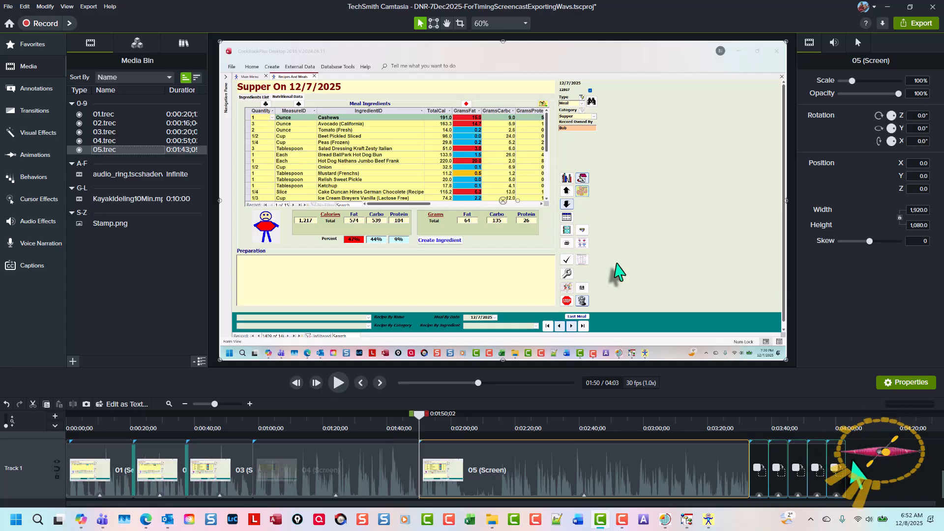
pyautogui.moveTo(853, 458); pyautogui.dragTo(751, 466)
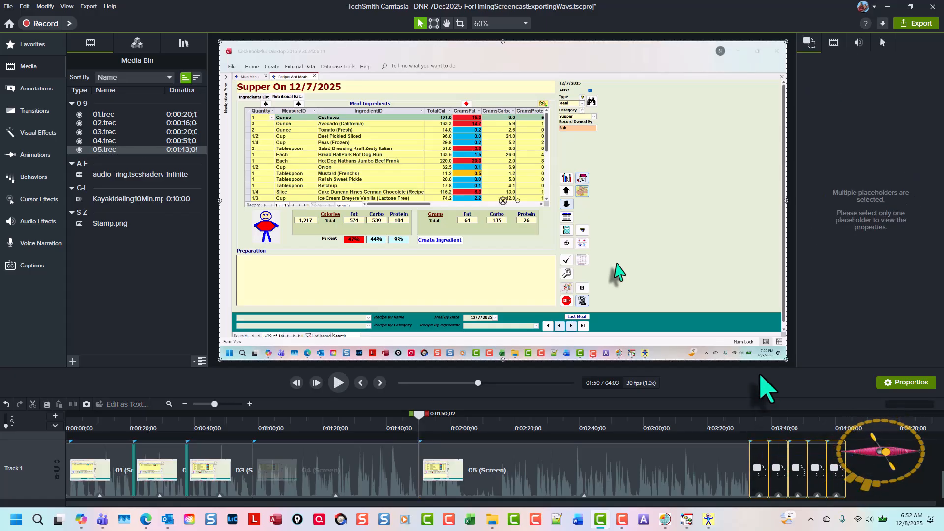
pyautogui.press('Delete')
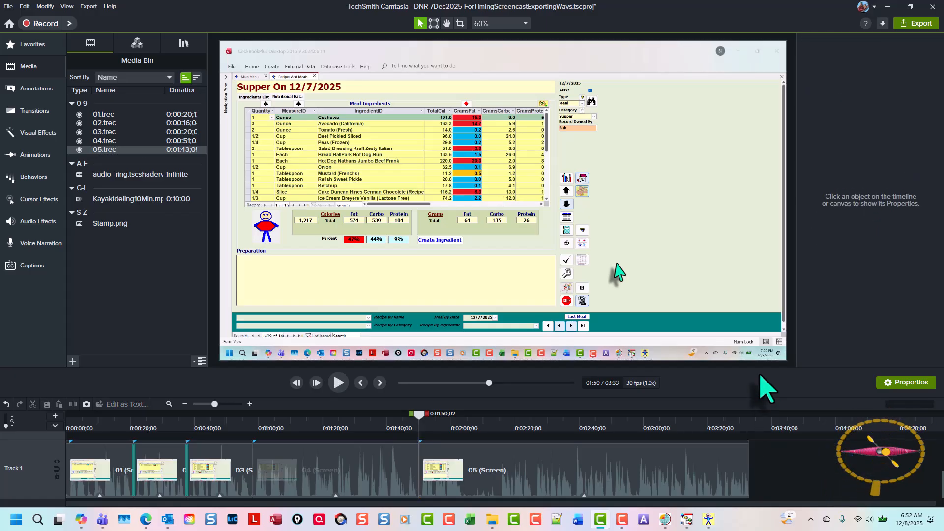
pyautogui.hotkey('ctrl', 'Home')
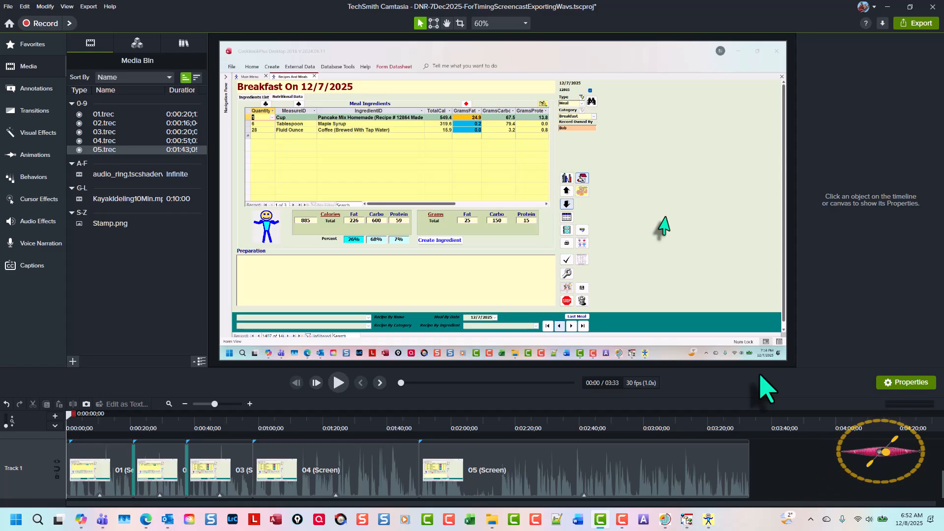
pyautogui.hotkey('ctrl', 's')
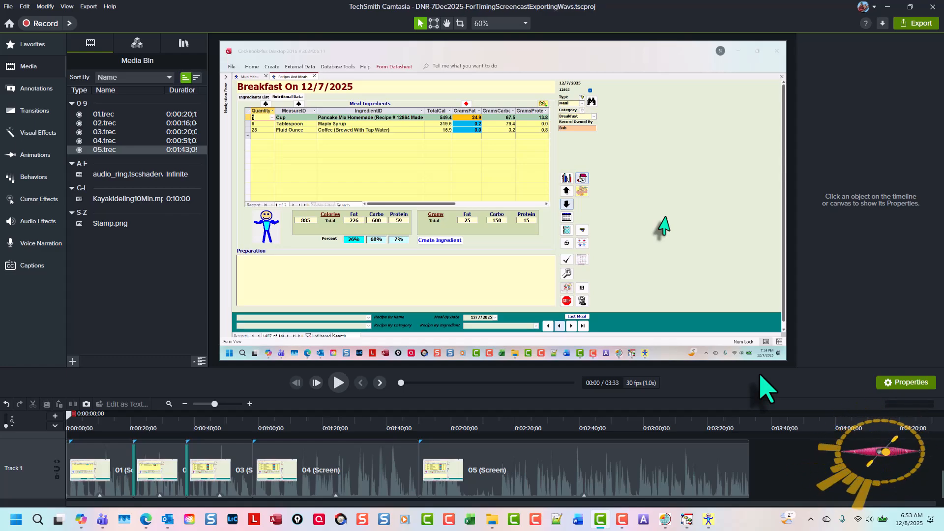
# Open the 01 clip's audio in Audiate for editing from its audio properties
pyautogui.click(113, 472)
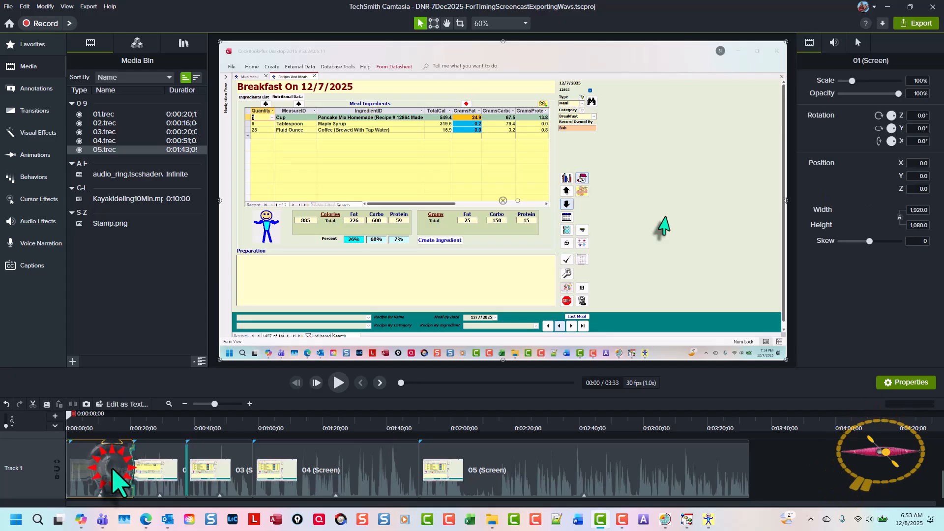
pyautogui.scroll(5, 113, 472)
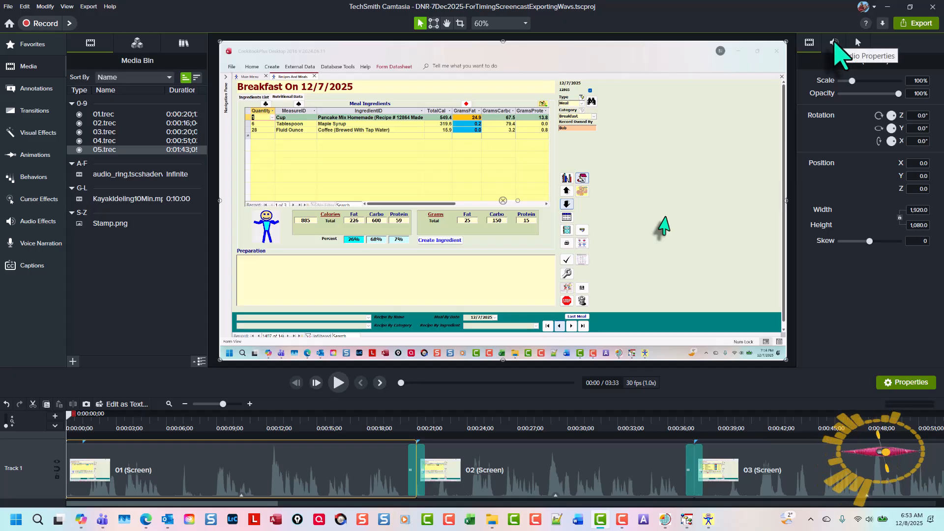
pyautogui.click(834, 41)
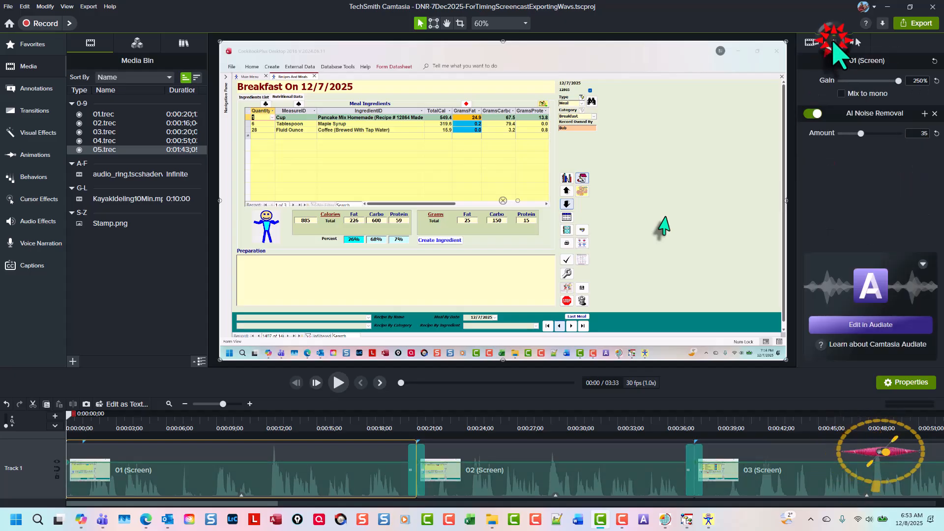
pyautogui.click(923, 264)
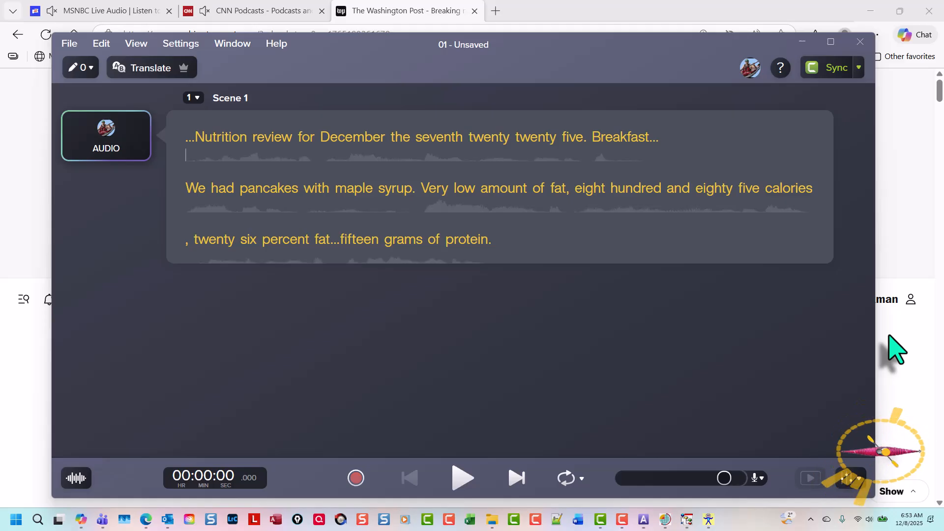
# Generate AI voice audio for the Scene 1 script in place of the recorded narration
pyautogui.click(101, 140)
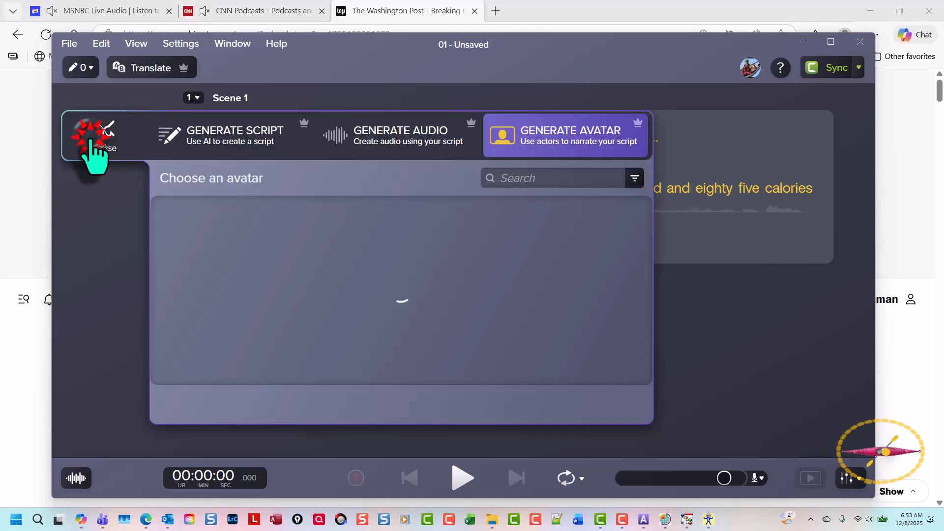
pyautogui.click(428, 145)
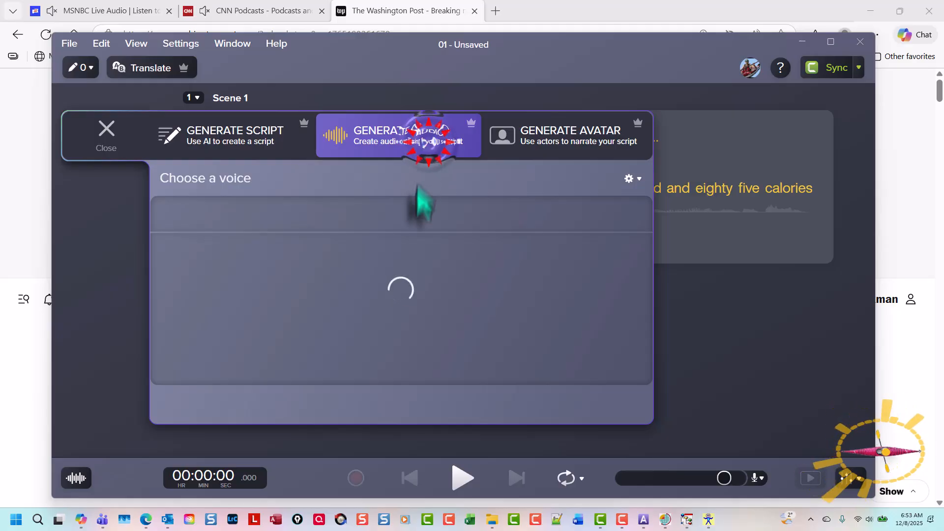
pyautogui.click(448, 413)
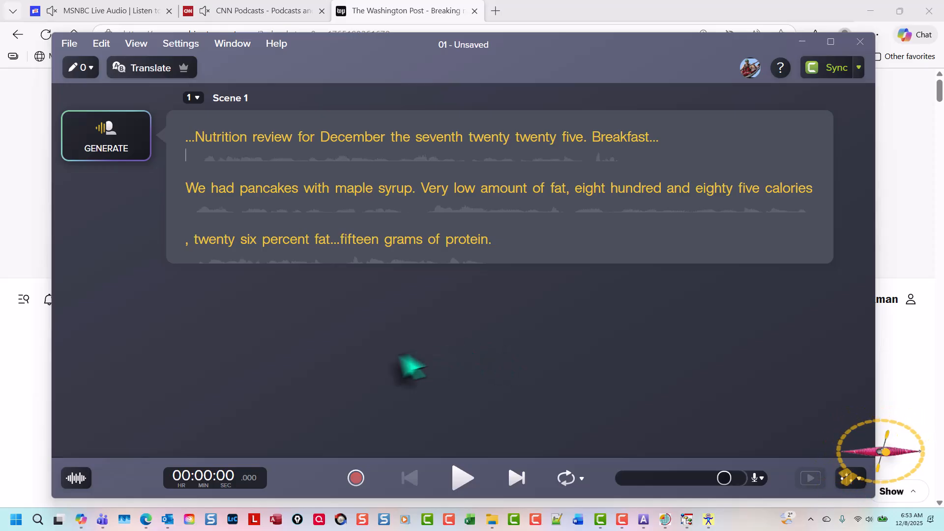
# Edit the script by removing the ellipsis after "Breakfast" and ending "protein" with an ellipsis, then finish scripting
pyautogui.click(653, 142)
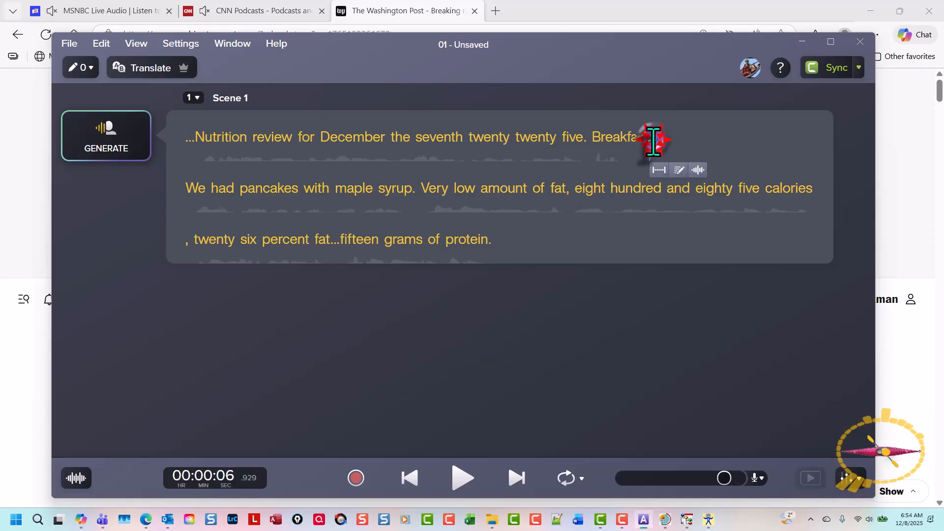
pyautogui.click(679, 170)
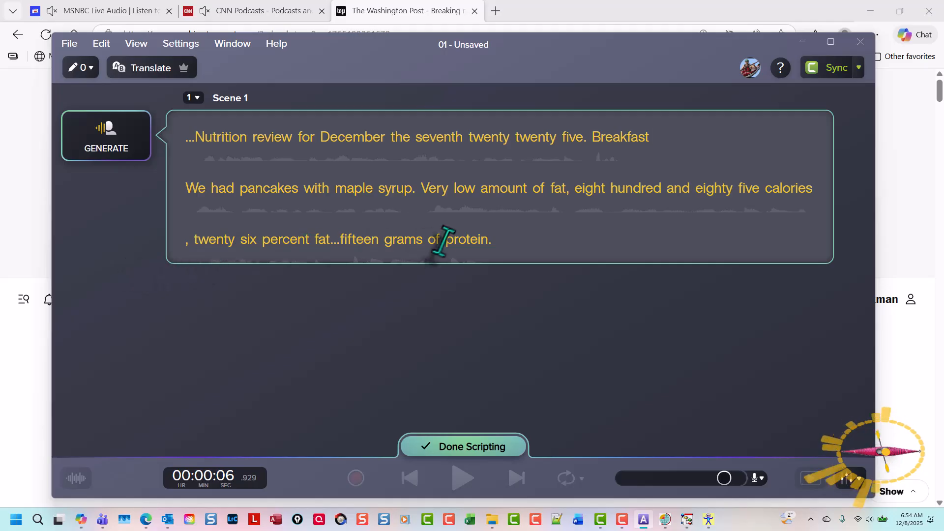
pyautogui.click(491, 243)
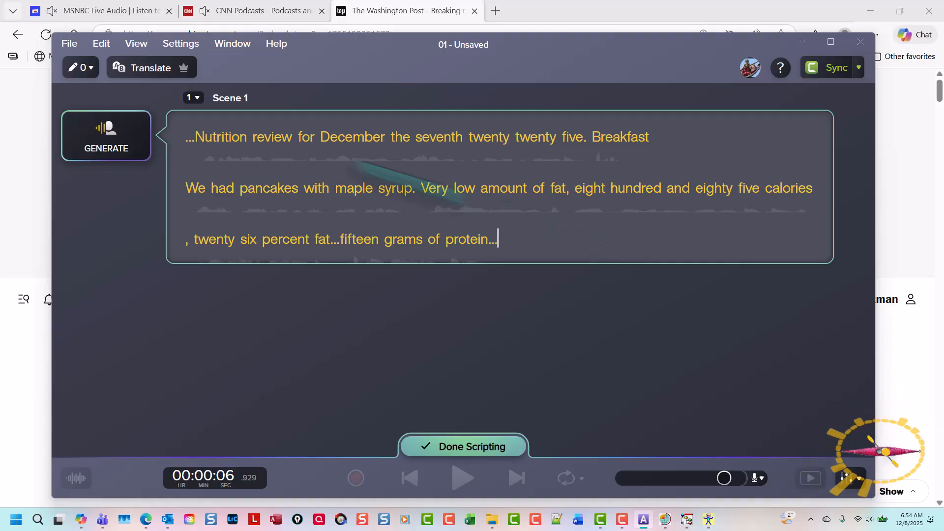
pyautogui.click(497, 447)
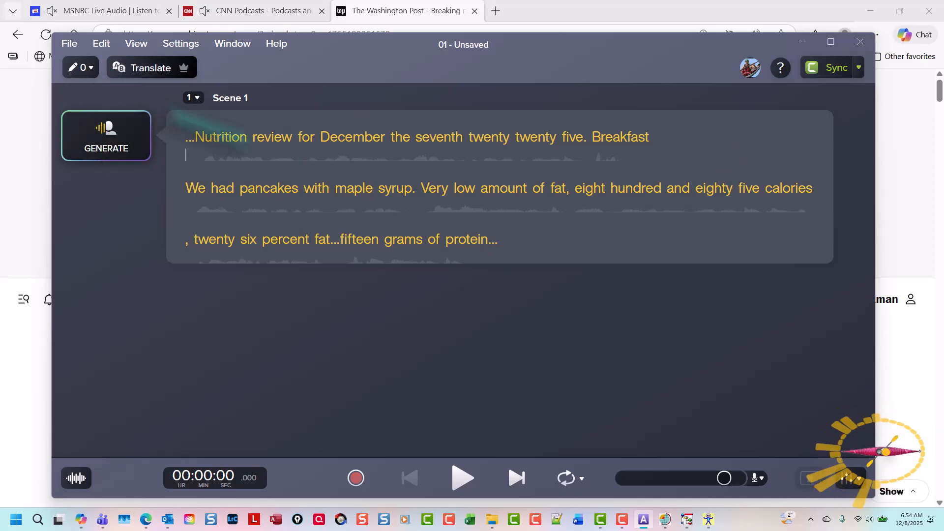
# Export the audio as a 16-bit, 44100 Hz stereo WAV file into the WORKINGFOLDER NL folder, and switch back to Camtasia
pyautogui.hotkey('ctrl', 'e')
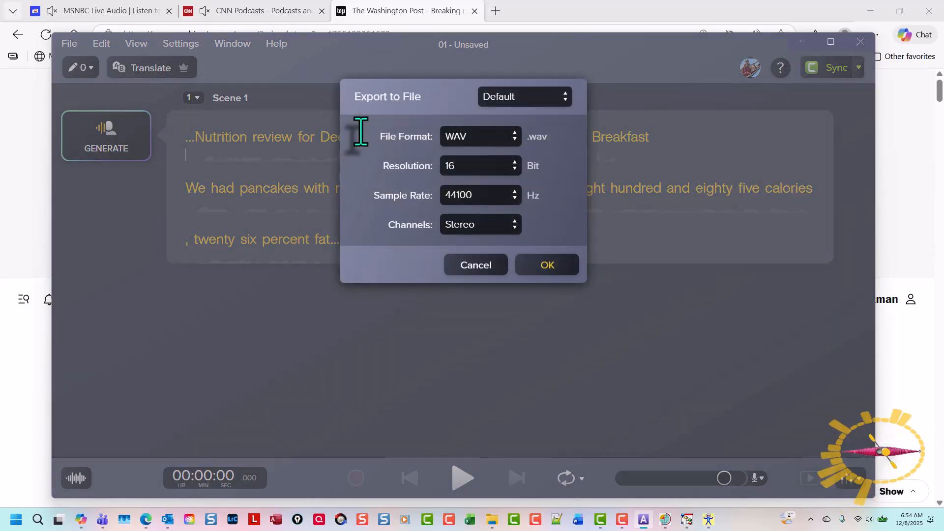
pyautogui.press('Return')
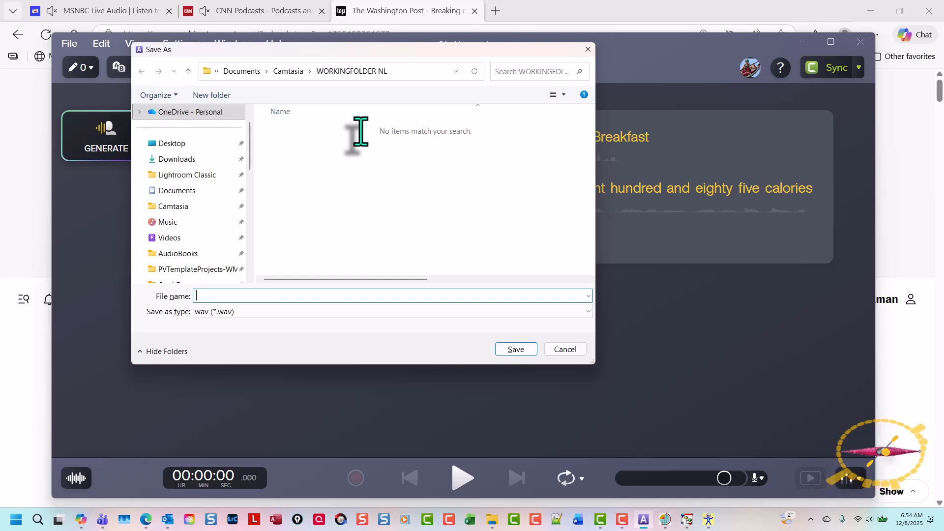
pyautogui.press('Return')
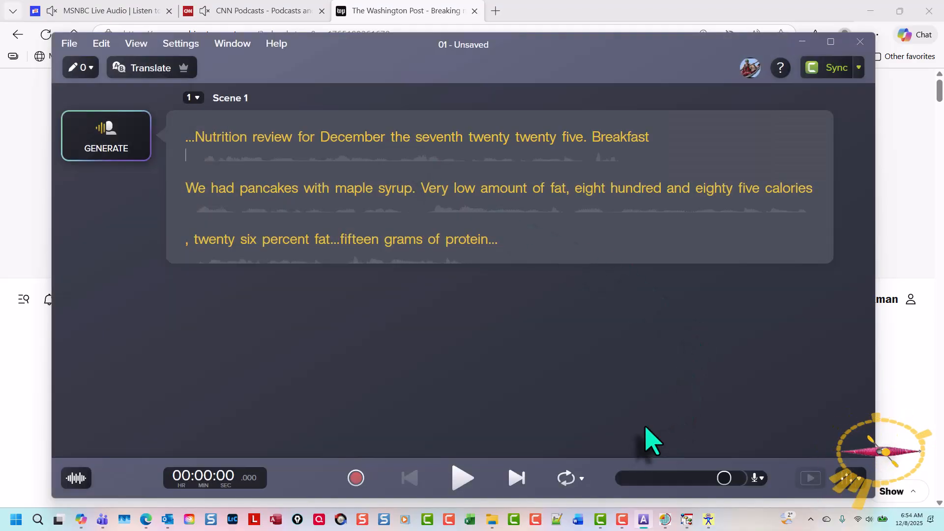
pyautogui.click(601, 520)
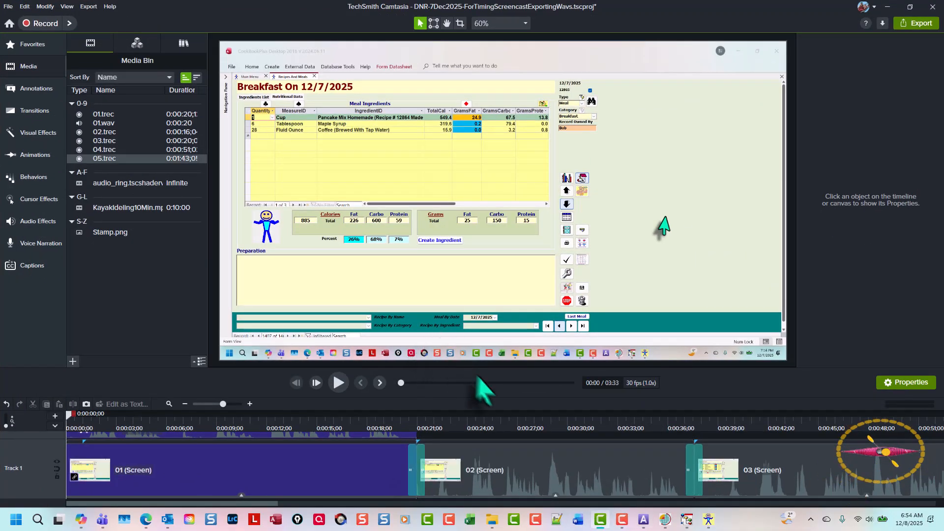
# Make room for more timeline tracks and import 1.wav from the WORKINGFOLDER NL folder into the Media Bin
pyautogui.moveTo(503, 370); pyautogui.dragTo(503, 262)
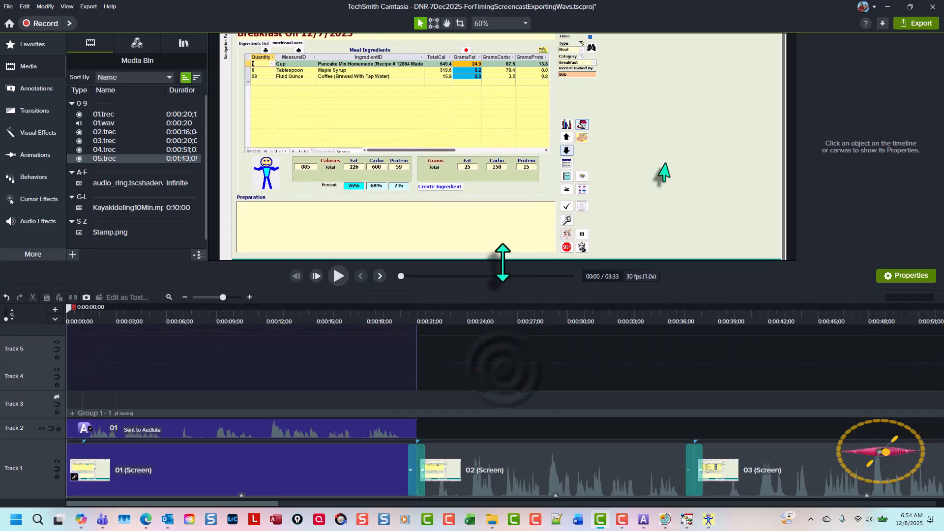
pyautogui.hotkey('ctrl', 'i')
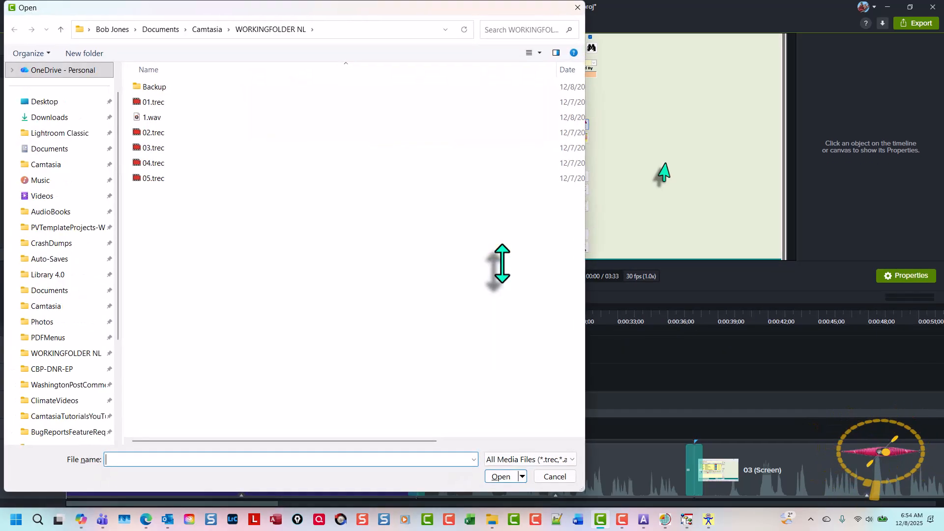
pyautogui.click(167, 117)
pyautogui.doubleClick(166, 118)
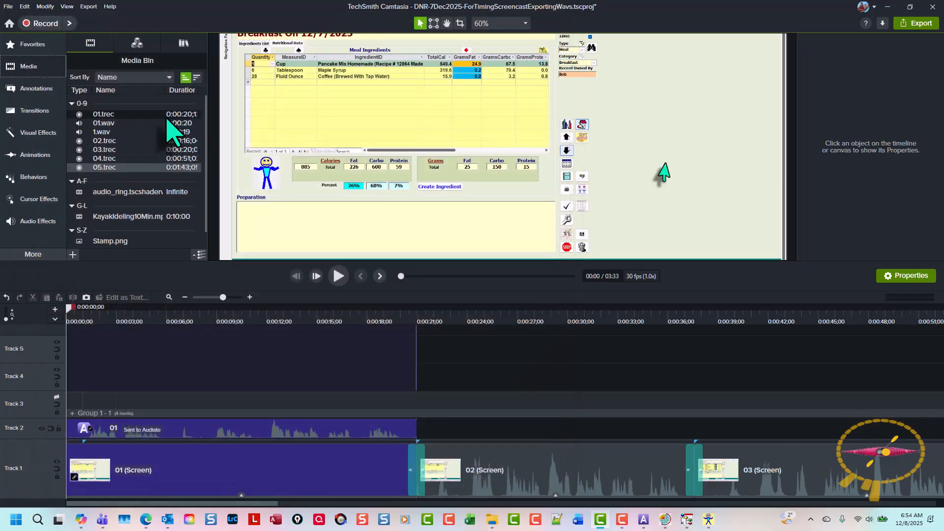
# Replace the 01 audio sent to Audiate on Track 2 with the imported 1.wav
pyautogui.click(253, 431)
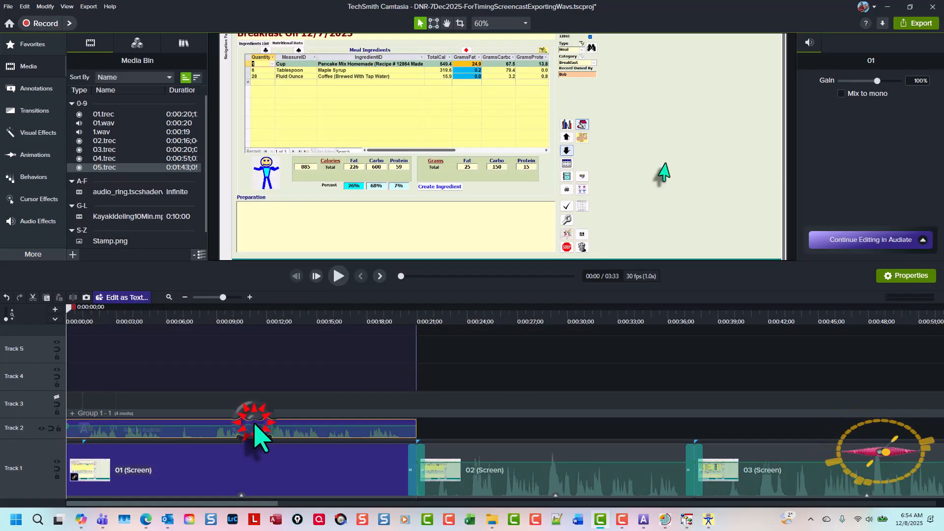
pyautogui.click(251, 429)
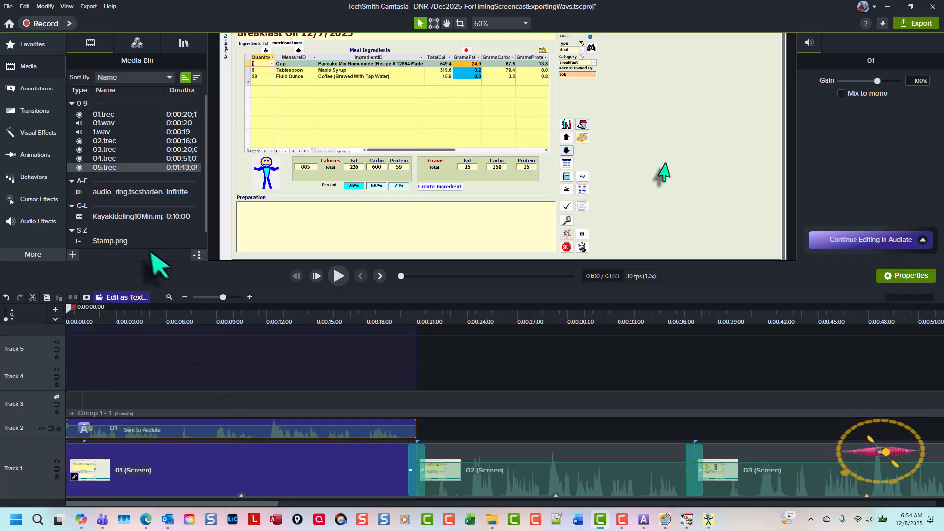
pyautogui.click(113, 130)
pyautogui.rightClick(115, 132)
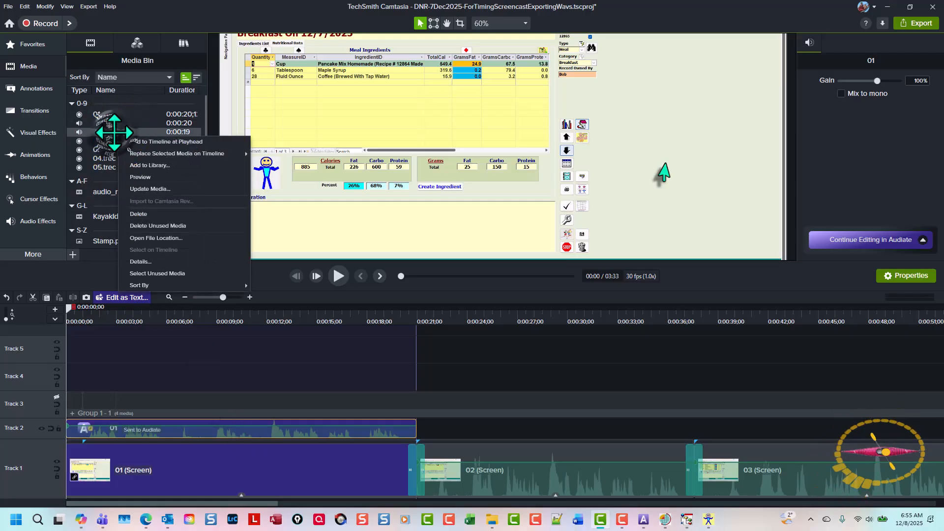
pyautogui.press('Down')
pyautogui.press('Down')
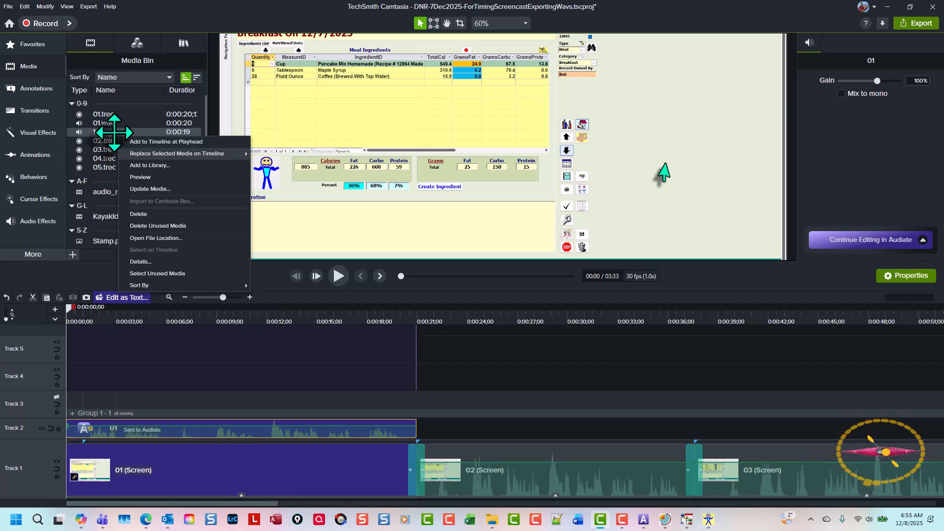
pyautogui.press('Right')
pyautogui.press('Return')
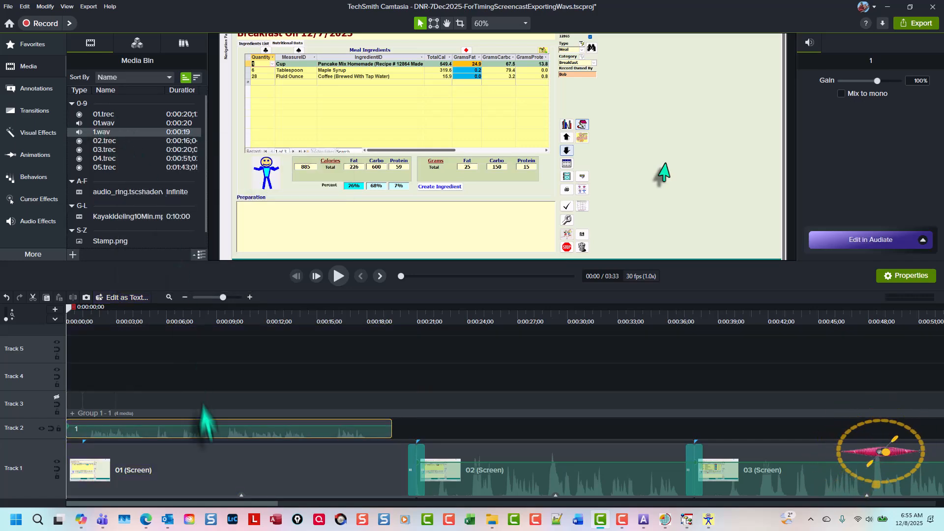
# Increase the height of Track 2 to enlarge its waveform and reduce the height of Track 1
pyautogui.scroll(2, 358, 458)
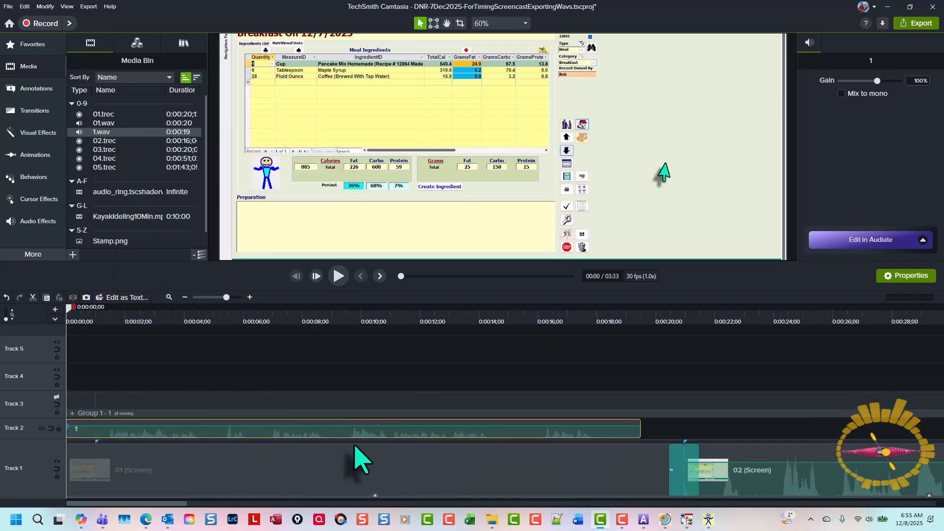
pyautogui.moveTo(41, 417); pyautogui.dragTo(39, 328)
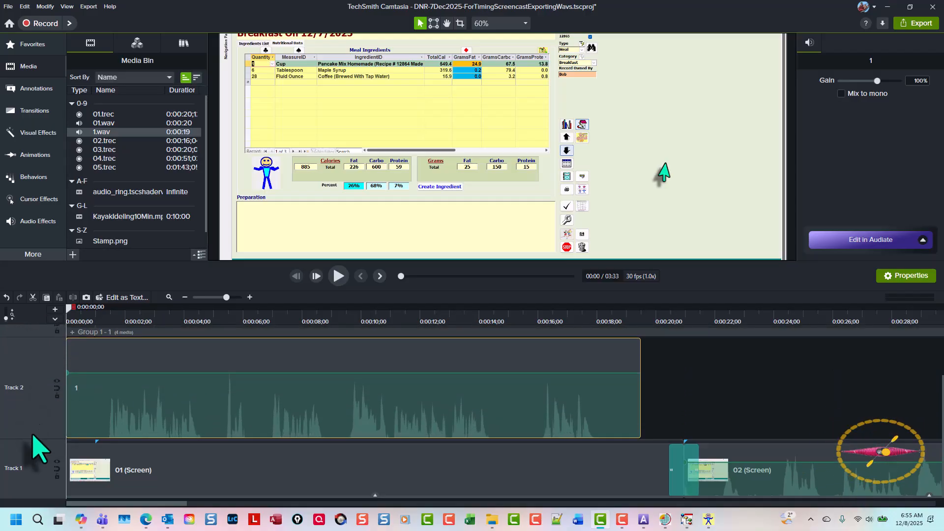
pyautogui.moveTo(38, 439); pyautogui.dragTo(55, 479)
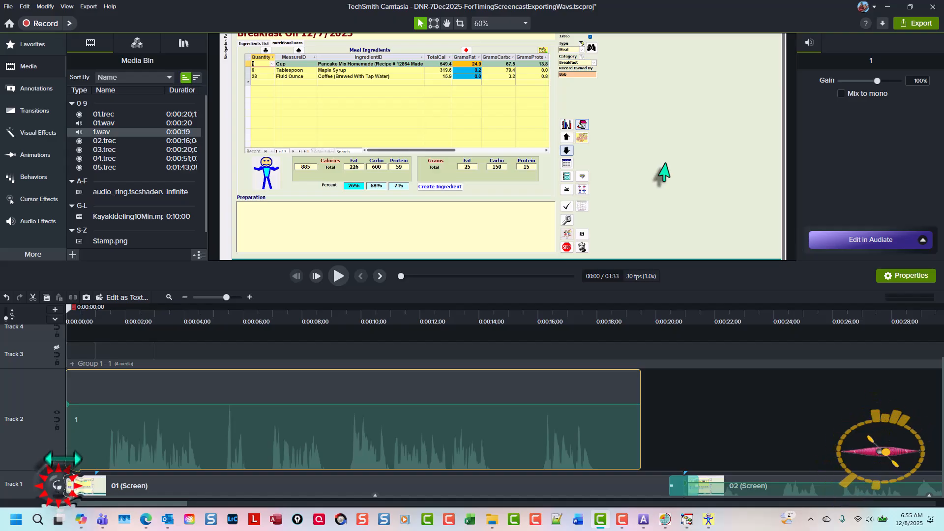
# Select all media on Track 1 and add the Clip Speed effect to it
pyautogui.rightClick(36, 484)
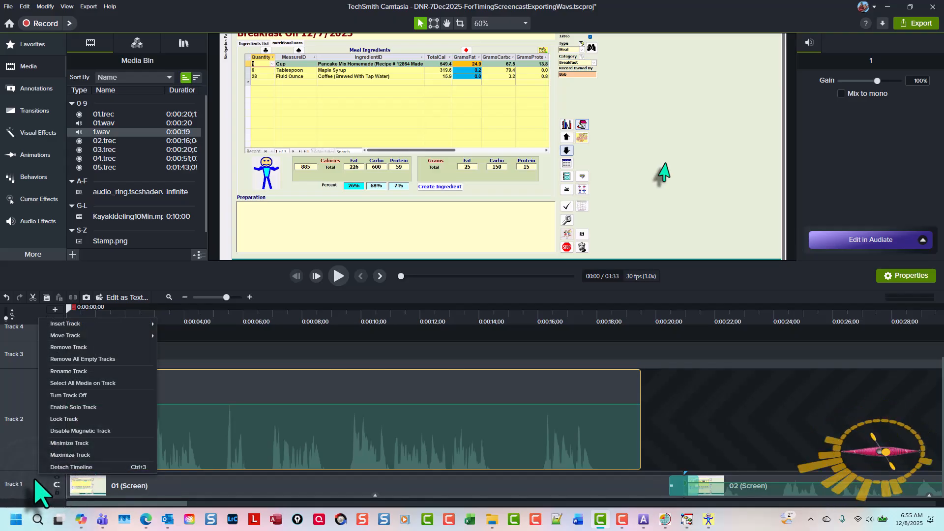
pyautogui.click(101, 383)
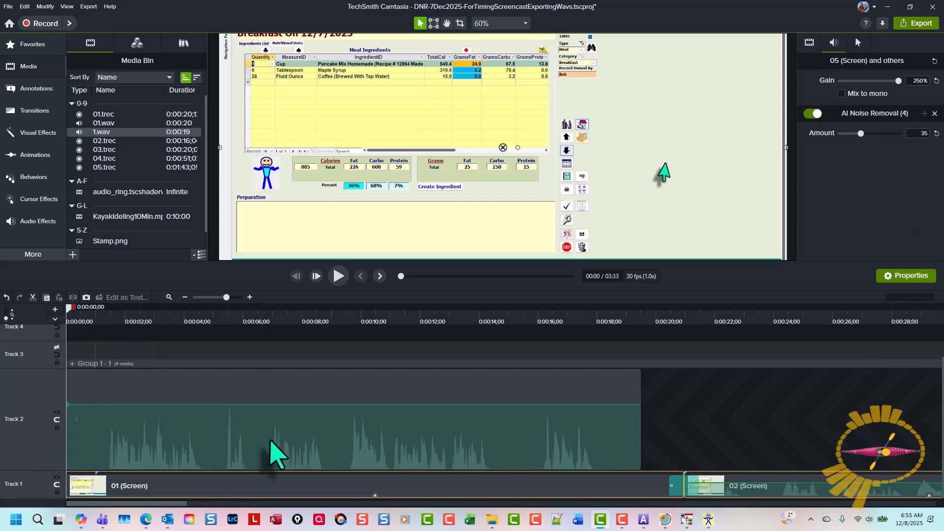
pyautogui.press('l')
pyautogui.click(738, 427)
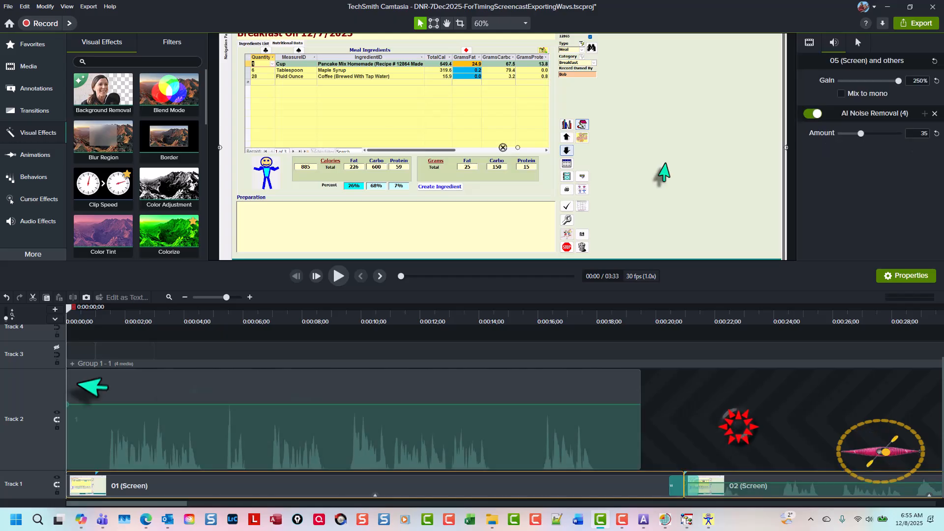
pyautogui.rightClick(118, 189)
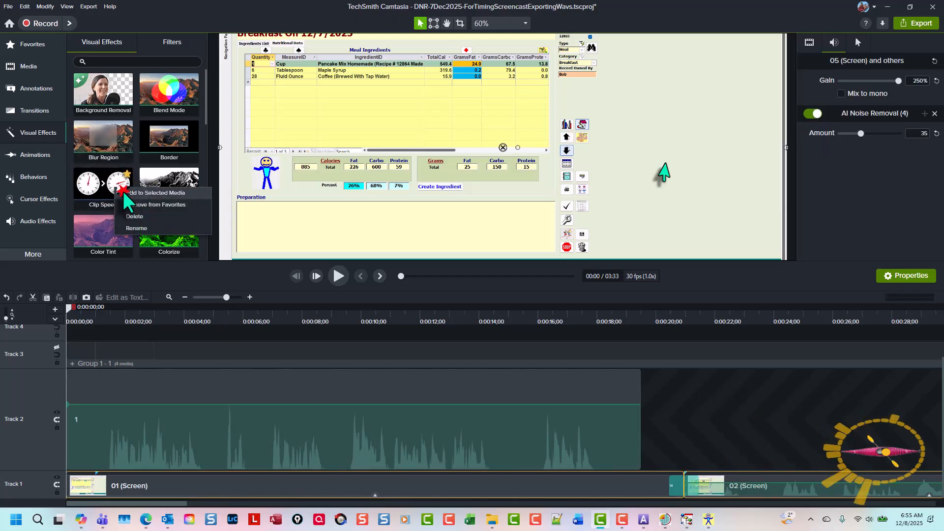
pyautogui.click(123, 192)
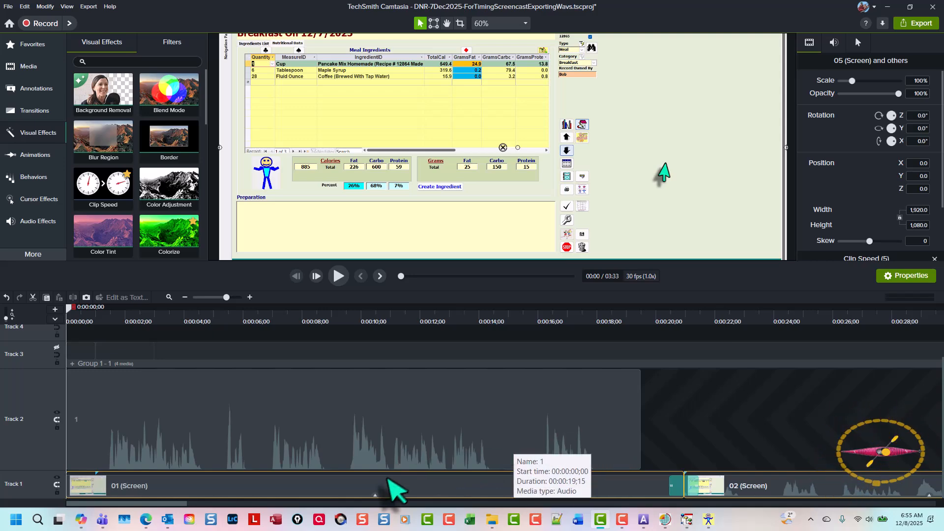
# Trim about half a second from the start of the 1.wav clip and shorten 01 (Screen) to 19 seconds with Clip Speed to match
pyautogui.click(77, 444)
pyautogui.moveTo(68, 445); pyautogui.dragTo(80, 448)
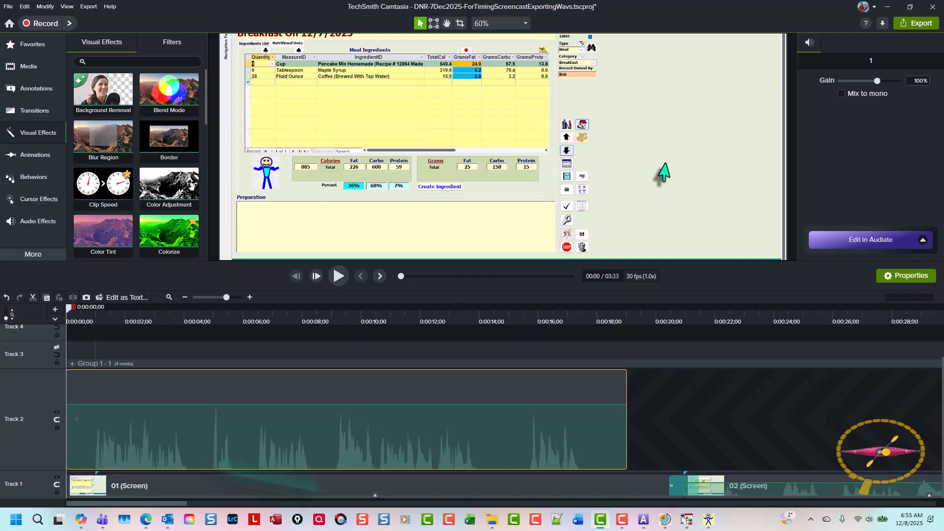
pyautogui.click(375, 496)
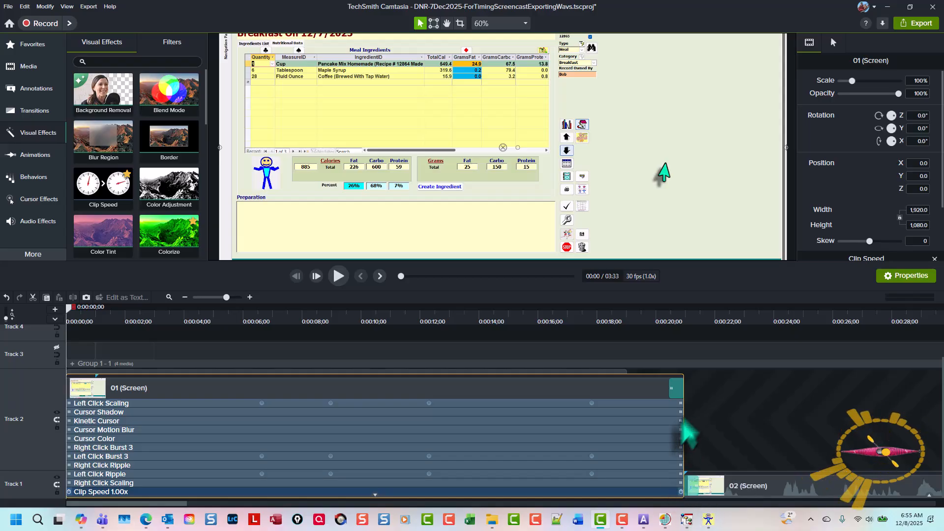
pyautogui.click(681, 492)
pyautogui.moveTo(680, 491); pyautogui.dragTo(623, 497)
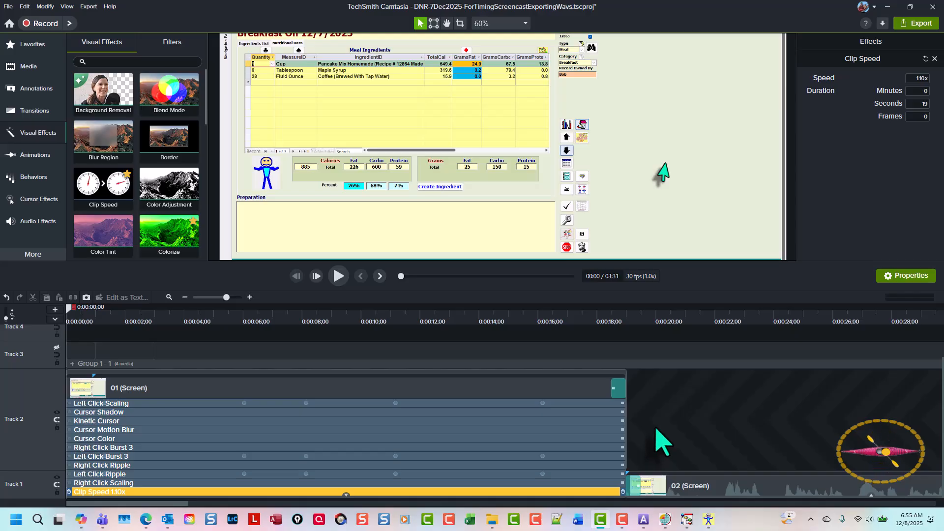
pyautogui.click(657, 431)
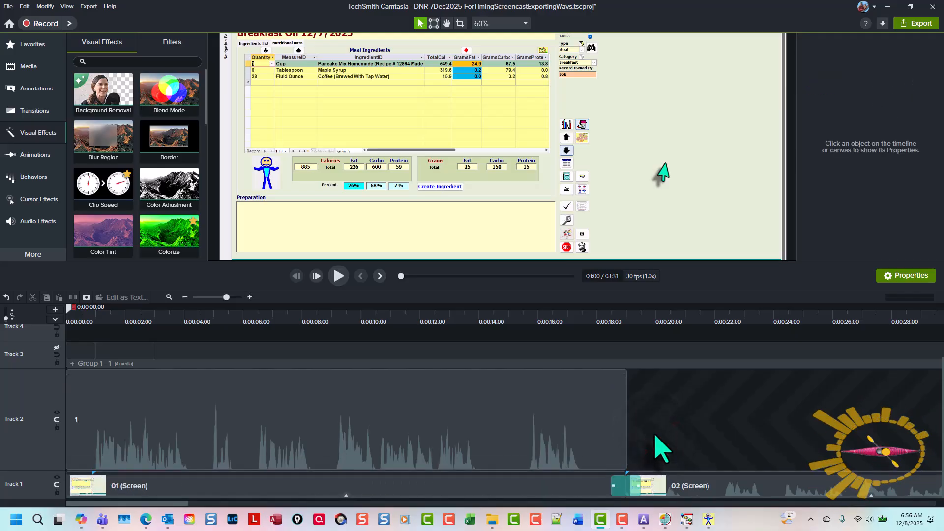
# Play back the first seconds of the retimed 01 clip to check its sync, and fit the whole canvas in view
pyautogui.click(339, 276)
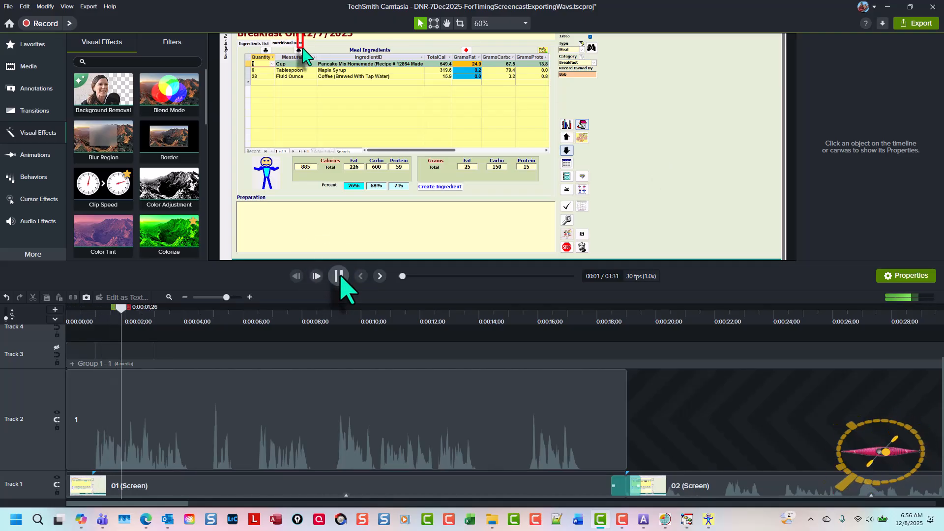
pyautogui.click(338, 276)
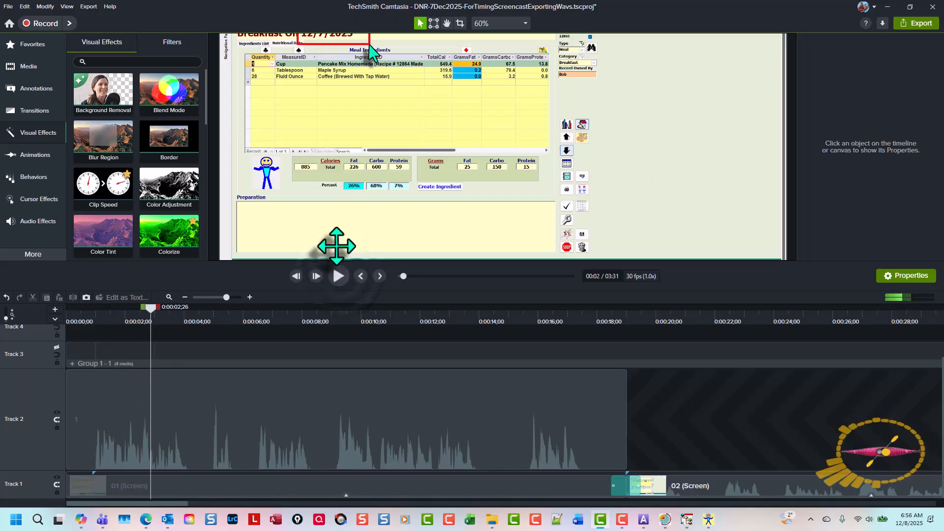
pyautogui.scroll(-2, 337, 246)
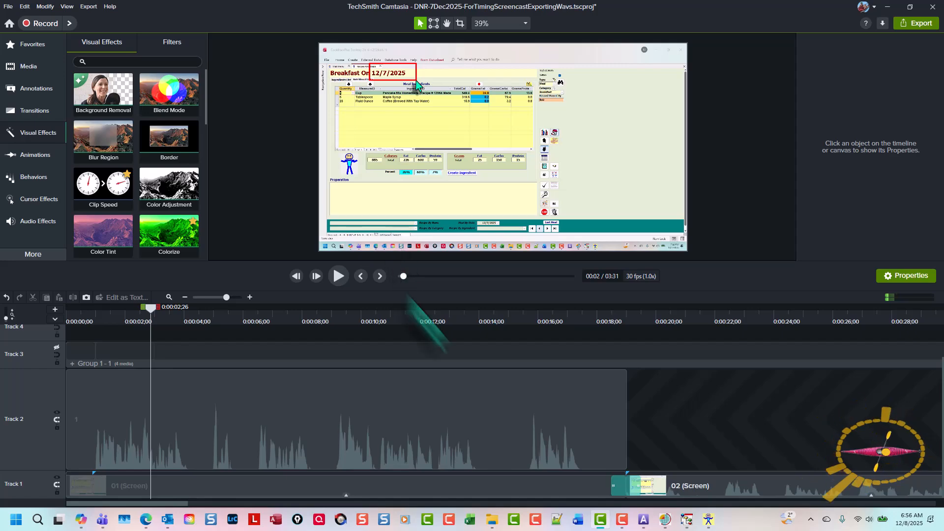
# Open the 02 clip's audio in Audiate, saving the current Audiate project as 01.audiate in the WORKINGFOLDER NL folder
pyautogui.click(660, 488)
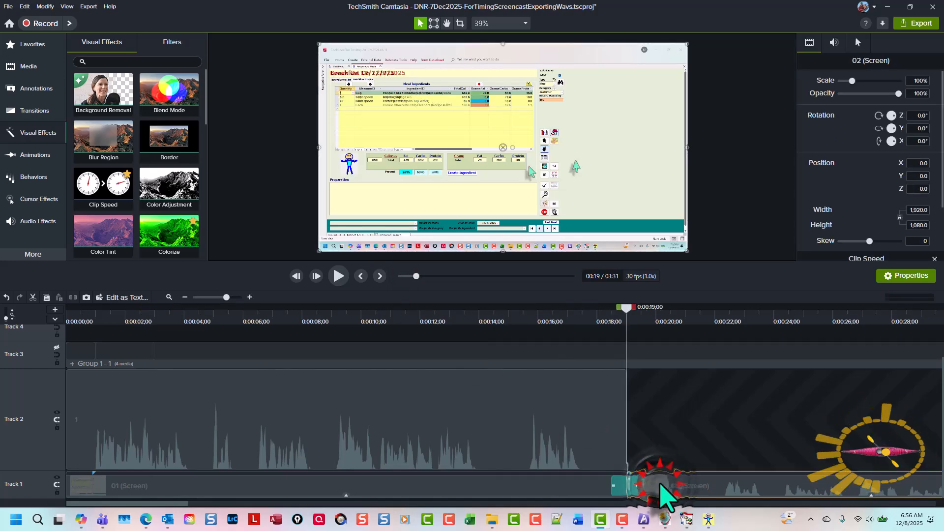
pyautogui.hscroll(5, 625, 455)
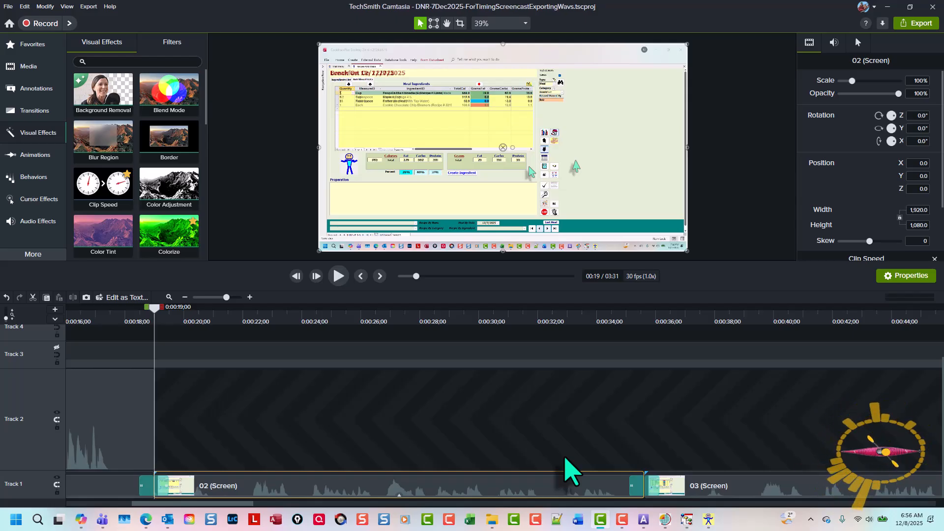
pyautogui.click(828, 44)
pyautogui.click(869, 241)
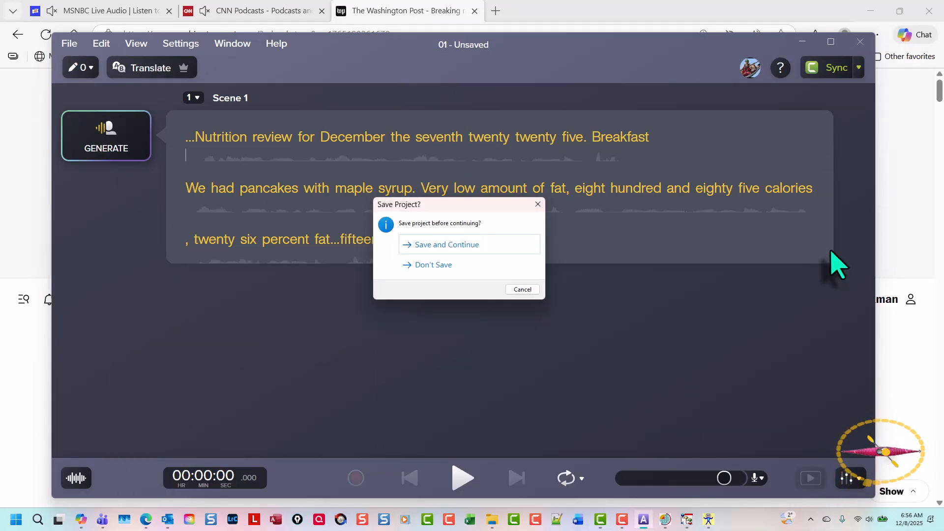
pyautogui.press('Return')
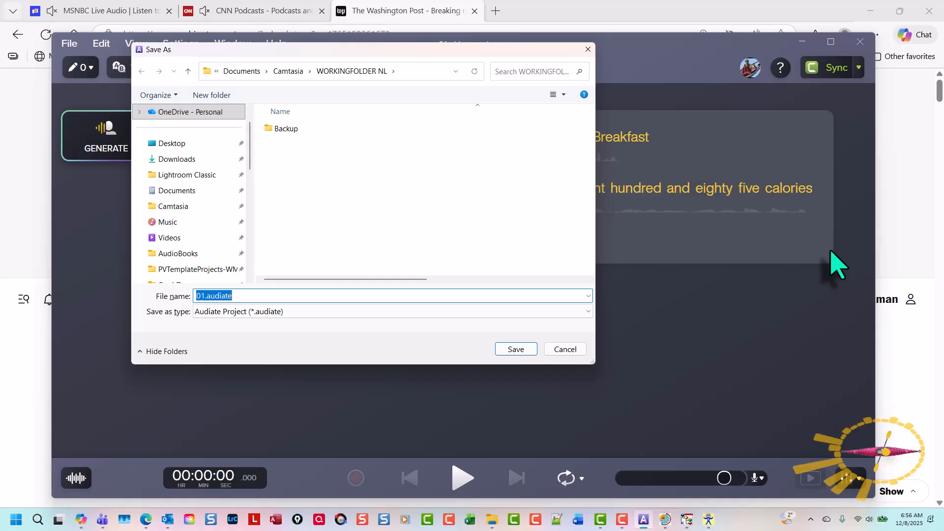
pyautogui.press('Return')
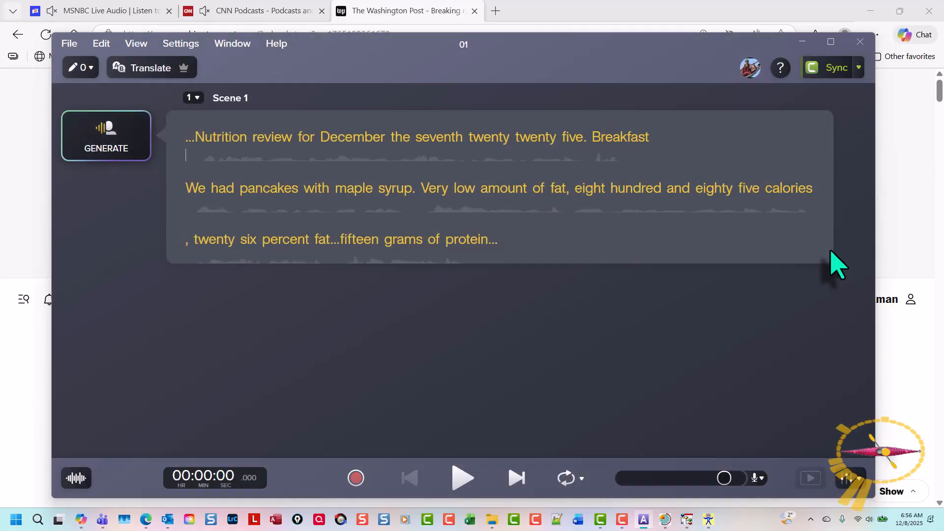
# Remove the suggested hesitation "uh," from the 02 script
pyautogui.click(122, 140)
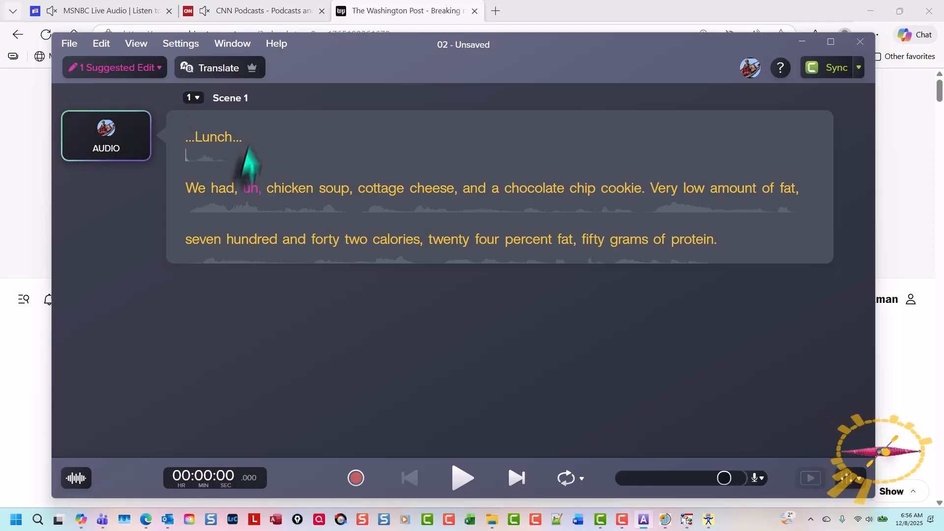
pyautogui.click(87, 61)
pyautogui.click(125, 146)
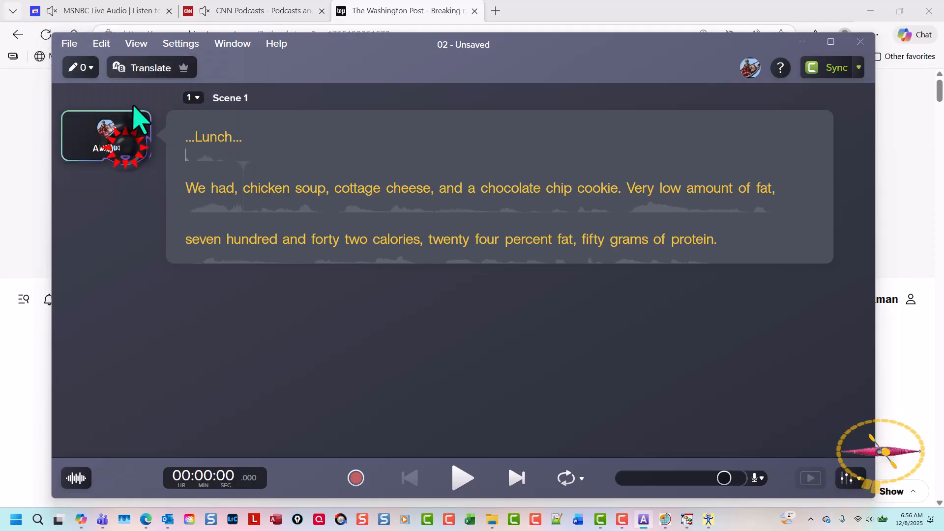
# Generate AI voice audio for the 02 script in place of the recorded narration
pyautogui.click(119, 139)
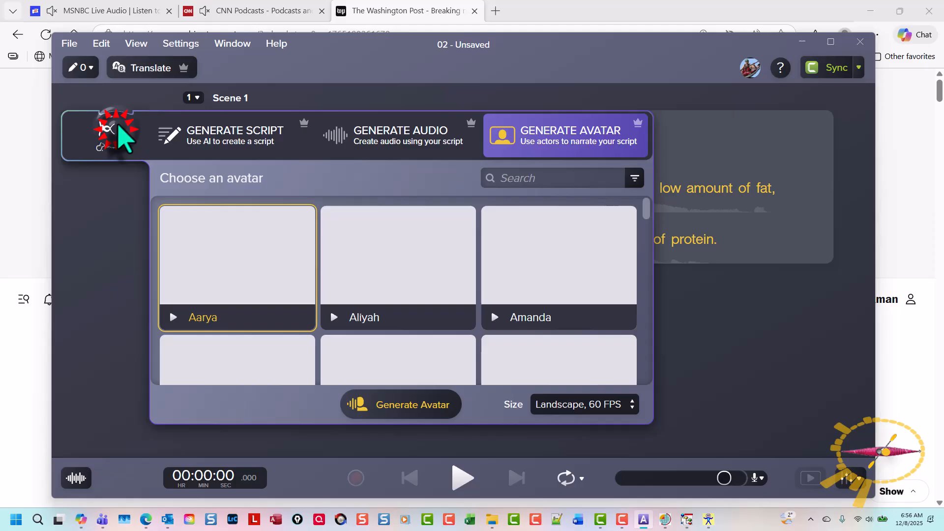
pyautogui.click(379, 133)
pyautogui.click(441, 404)
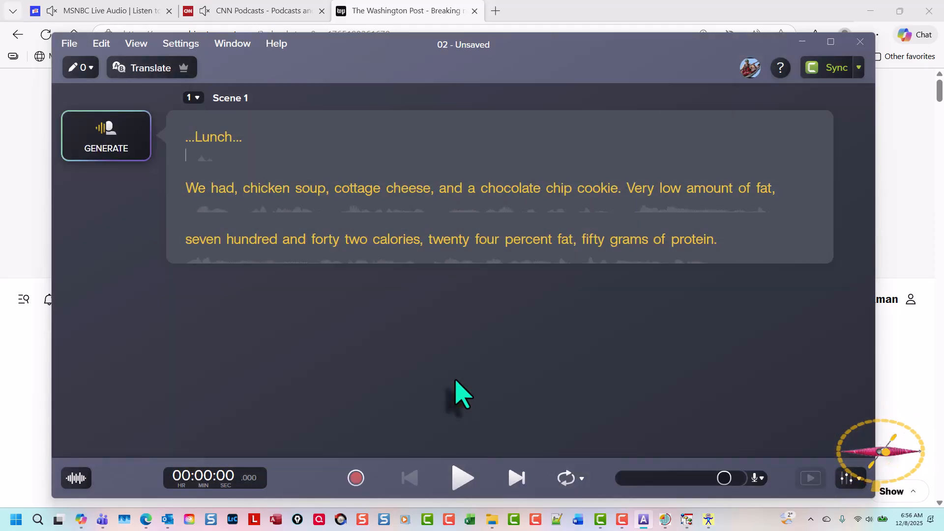
# Remove the ellipsis after "Lunch" in the 02 script and end the script with an ellipsis after "protein"
pyautogui.click(240, 140)
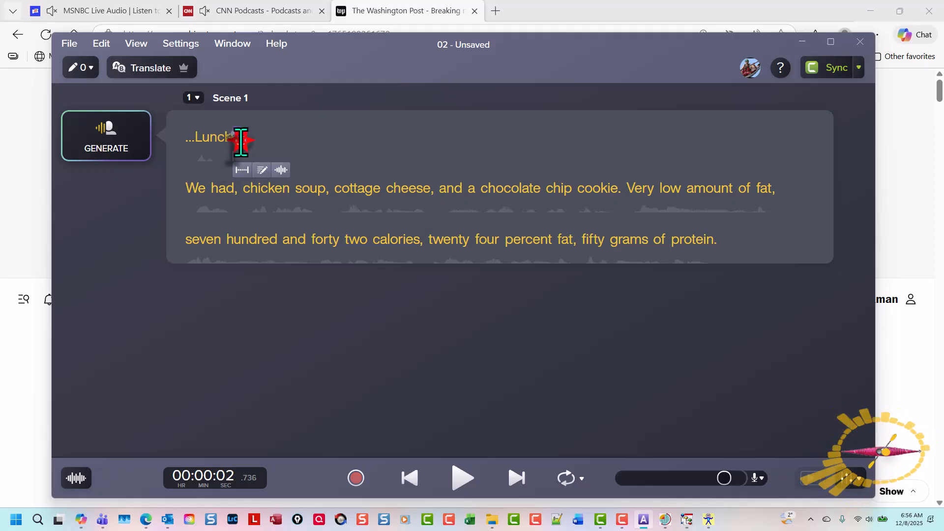
pyautogui.click(261, 170)
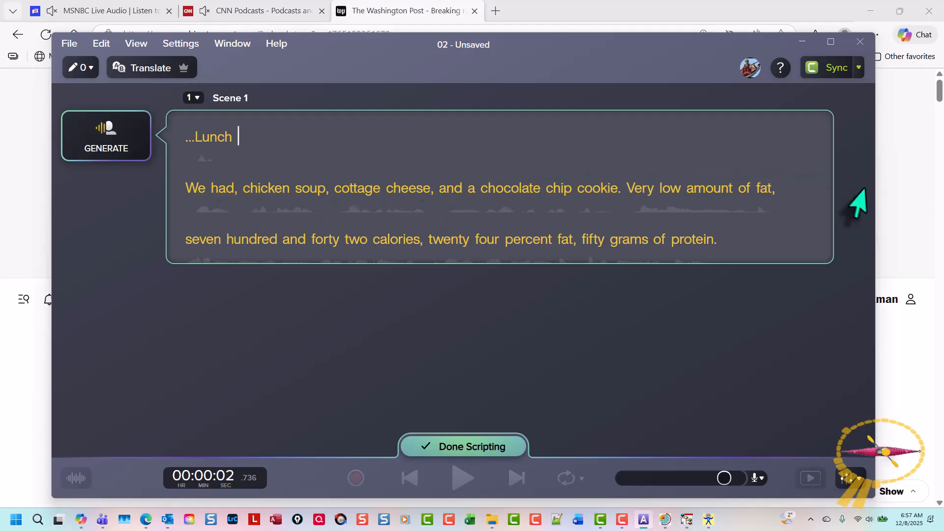
pyautogui.click(723, 242)
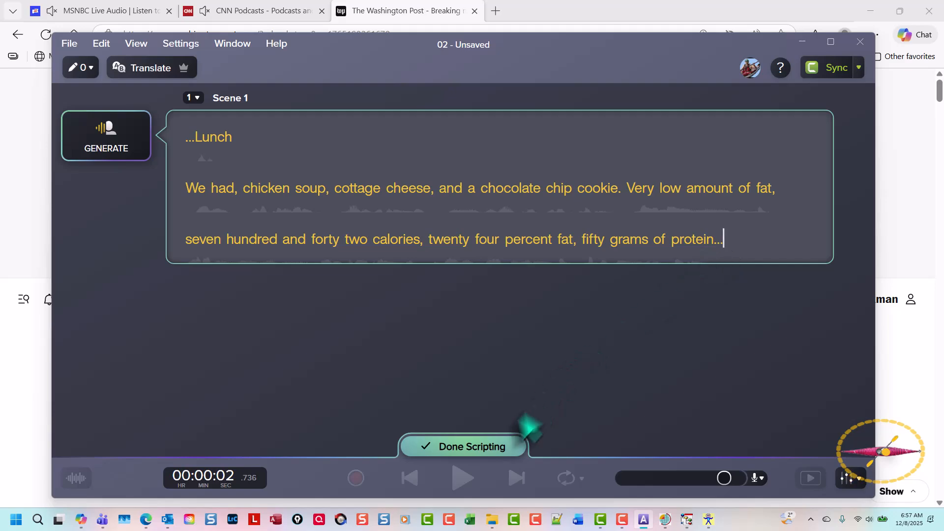
pyautogui.click(499, 448)
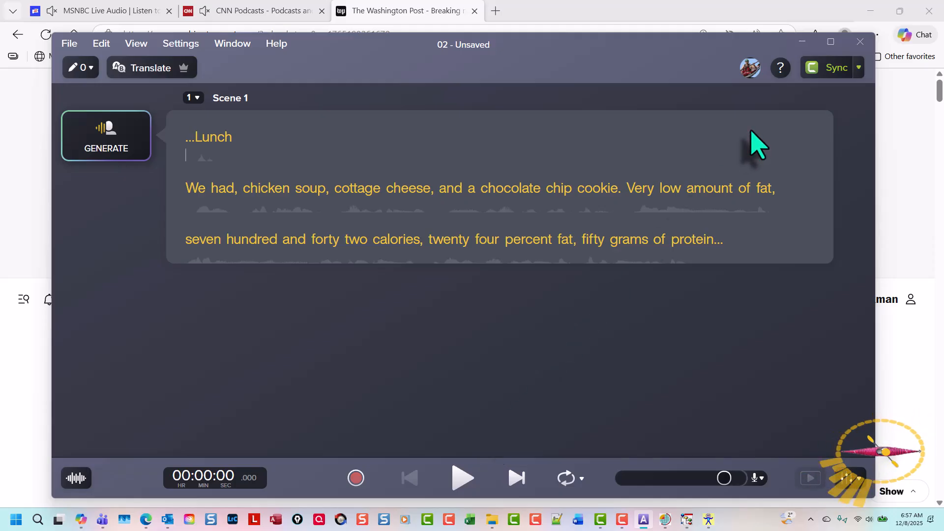
# Export the 02 AI audio as 2.wav to the WORKINGFOLDER NL folder
pyautogui.hotkey('ctrl', 'e')
pyautogui.press('Return')
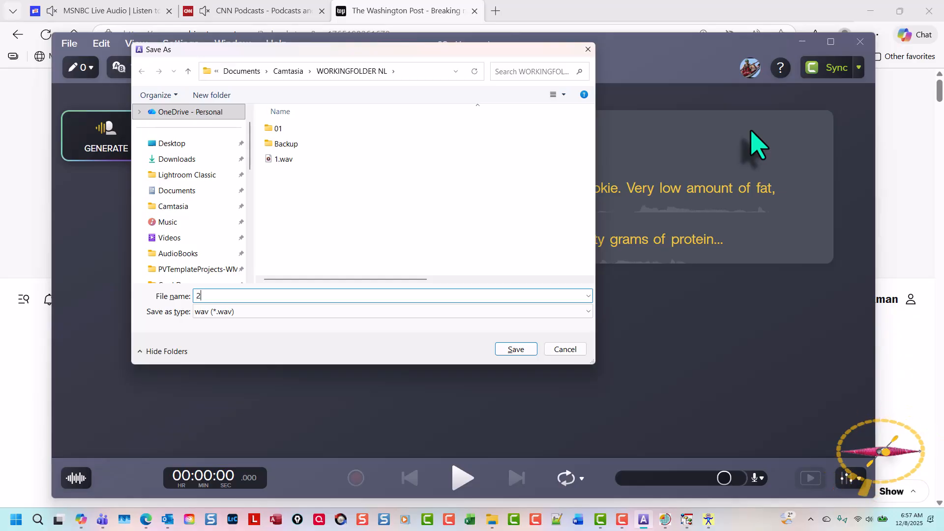
pyautogui.press('Return')
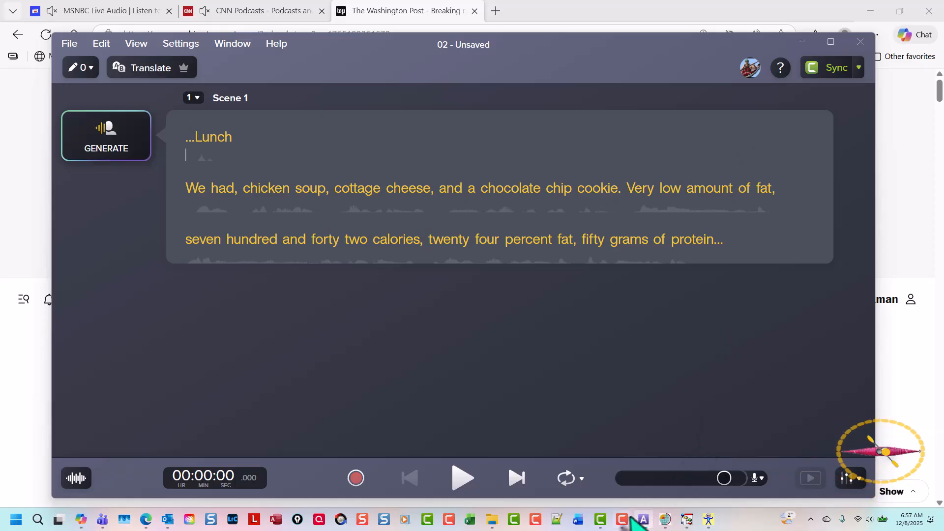
# Switch to Camtasia and import 2.wav from the WORKINGFOLDER NL folder into the Media Bin
pyautogui.click(599, 519)
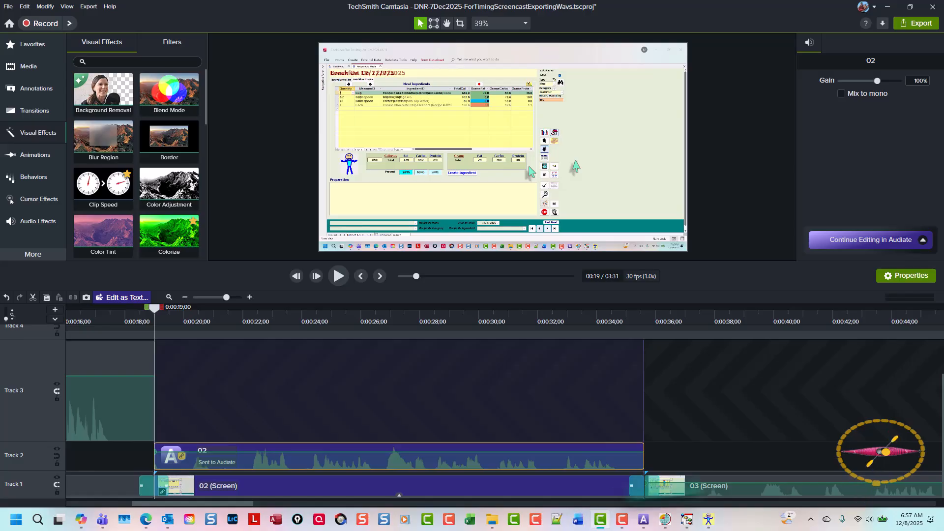
pyautogui.click(769, 435)
pyautogui.hotkey('ctrl', '1')
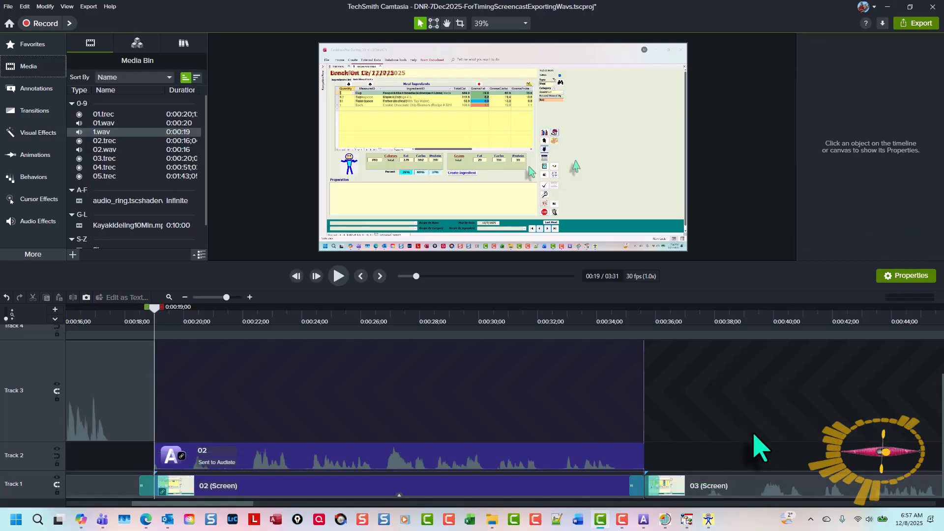
pyautogui.hotkey('ctrl', 'i')
pyautogui.click(148, 164)
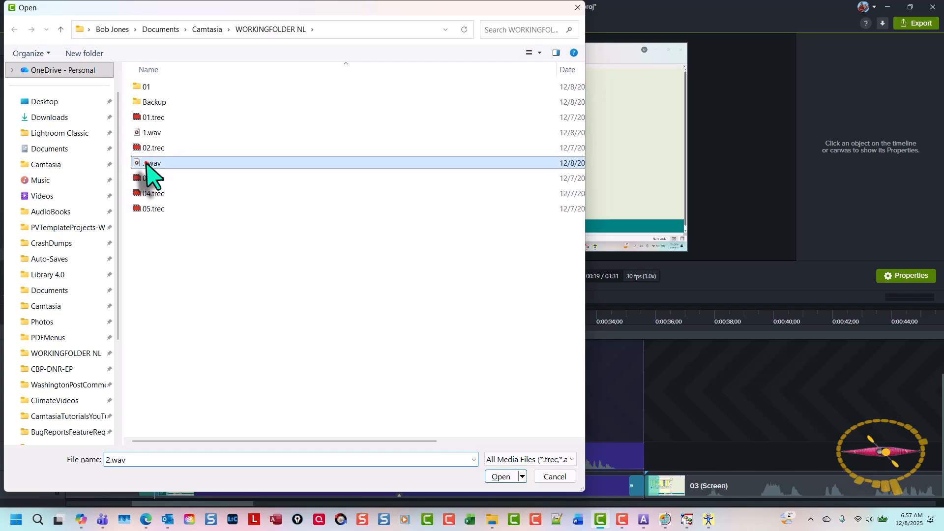
pyautogui.doubleClick(148, 163)
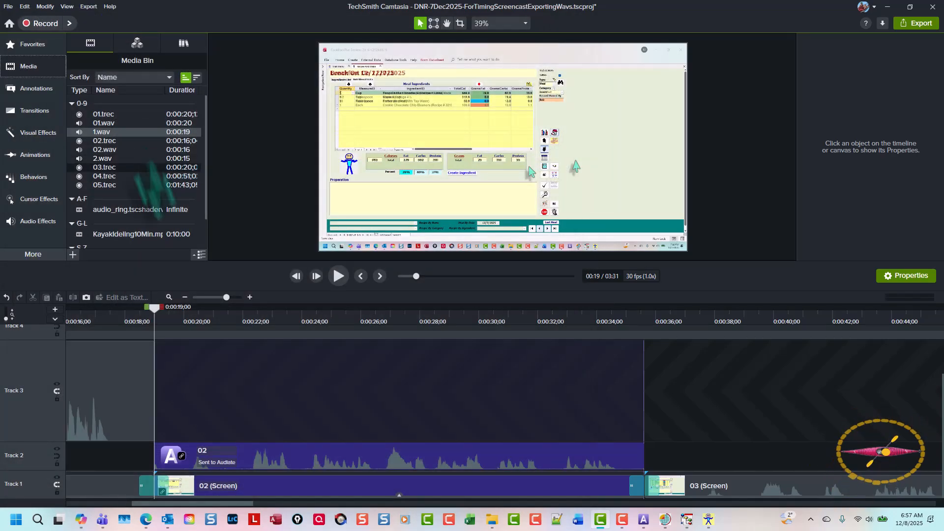
# Replace the 02 audio clip on Track 2 of the timeline with 2.wav
pyautogui.click(268, 466)
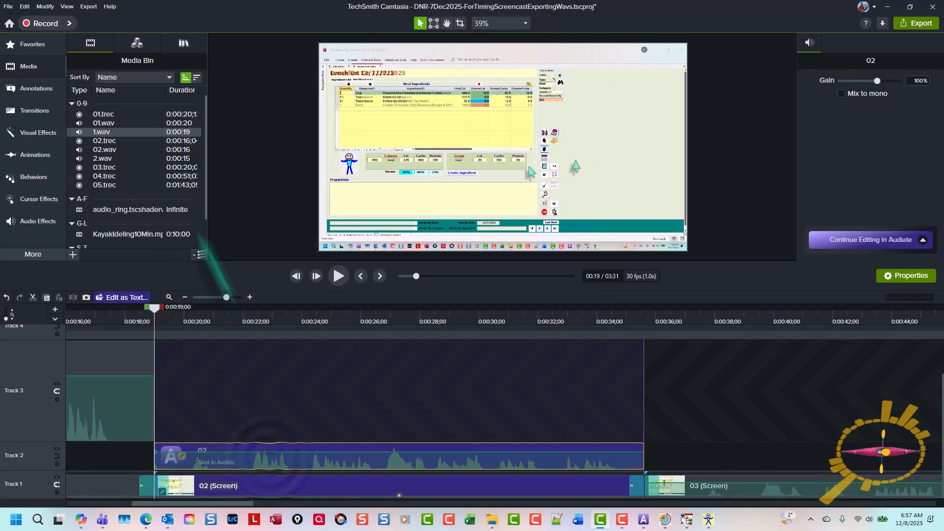
pyautogui.click(119, 160)
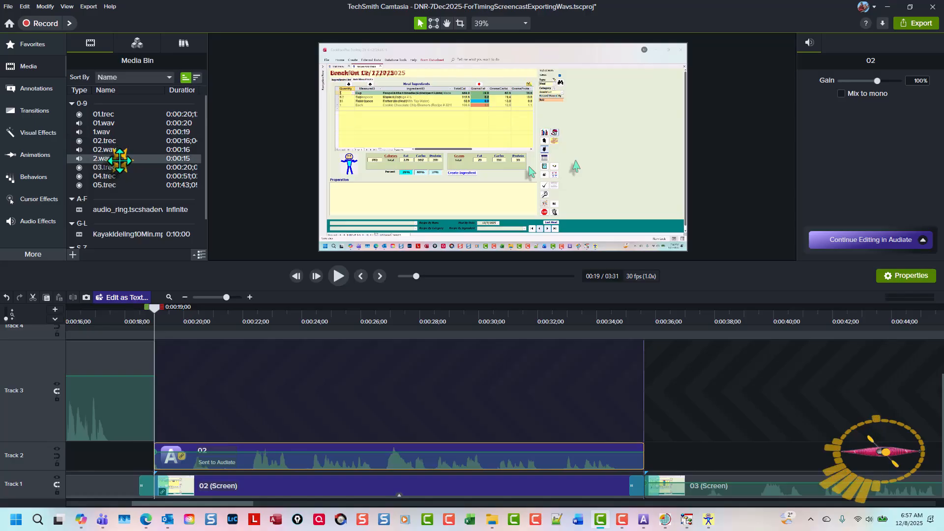
pyautogui.rightClick(120, 160)
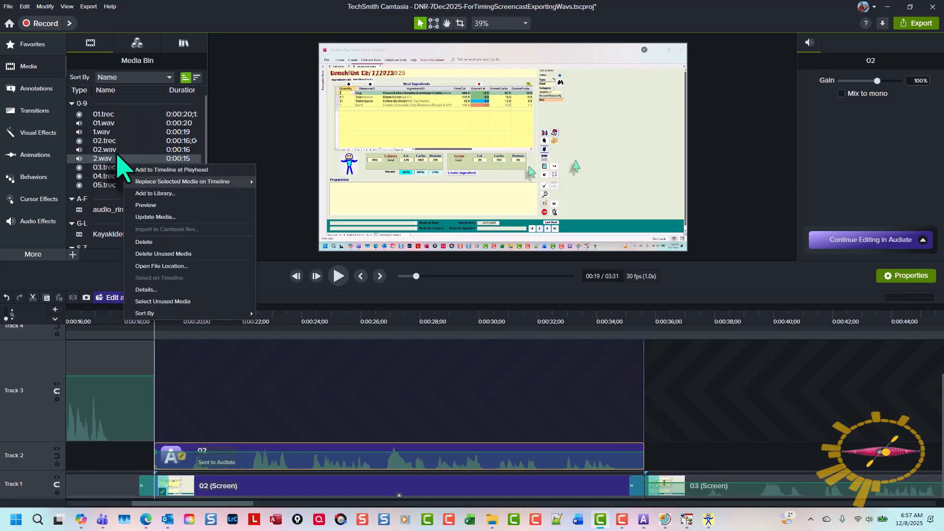
pyautogui.press('Right')
pyautogui.press('Return')
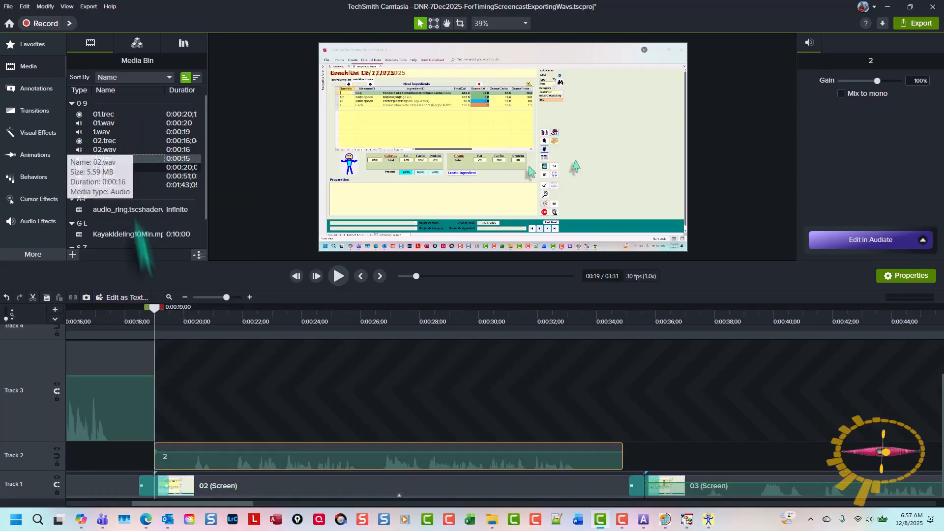
# Move the 2 audio clip to Track 3 and trim the silence from its start
pyautogui.click(195, 462)
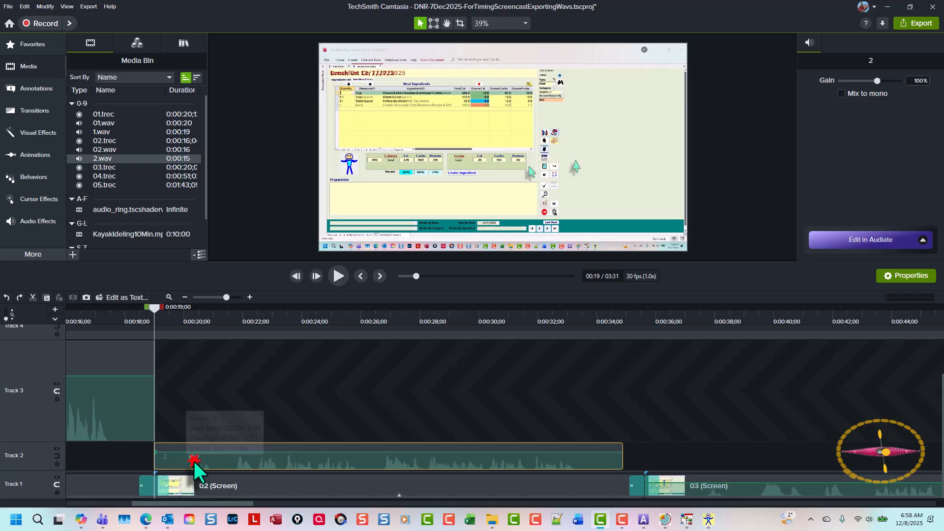
pyautogui.moveTo(195, 464); pyautogui.dragTo(212, 431)
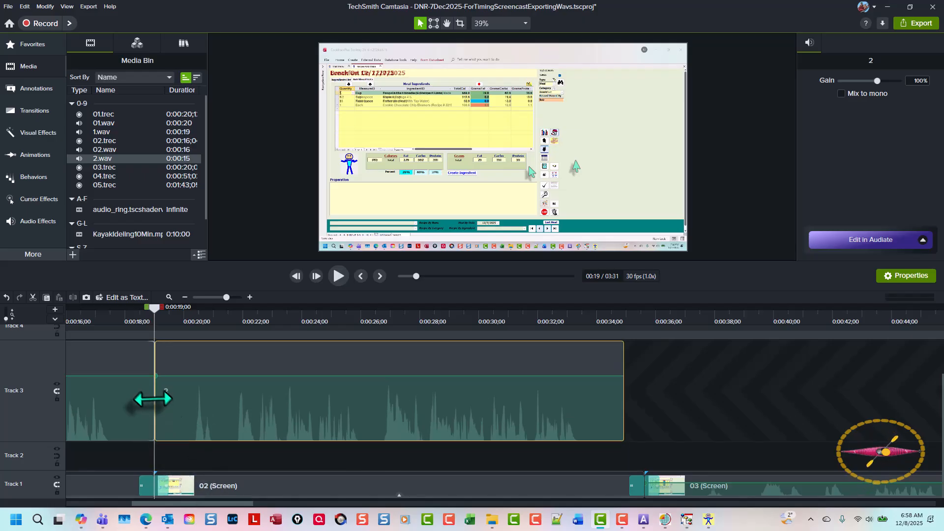
pyautogui.moveTo(158, 403); pyautogui.dragTo(180, 410)
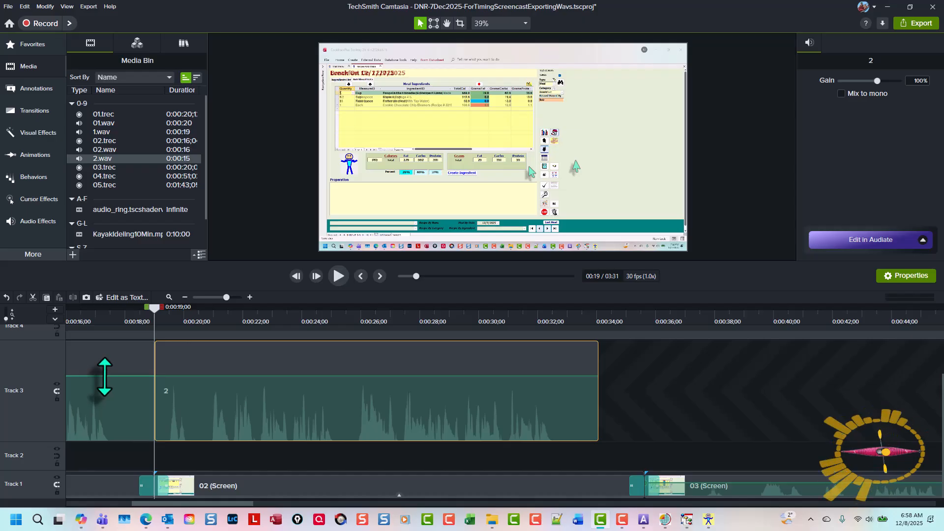
# Raise the 02 screen clip's Clip Speed to 1.10x so it ends with the 2 audio clip
pyautogui.click(399, 496)
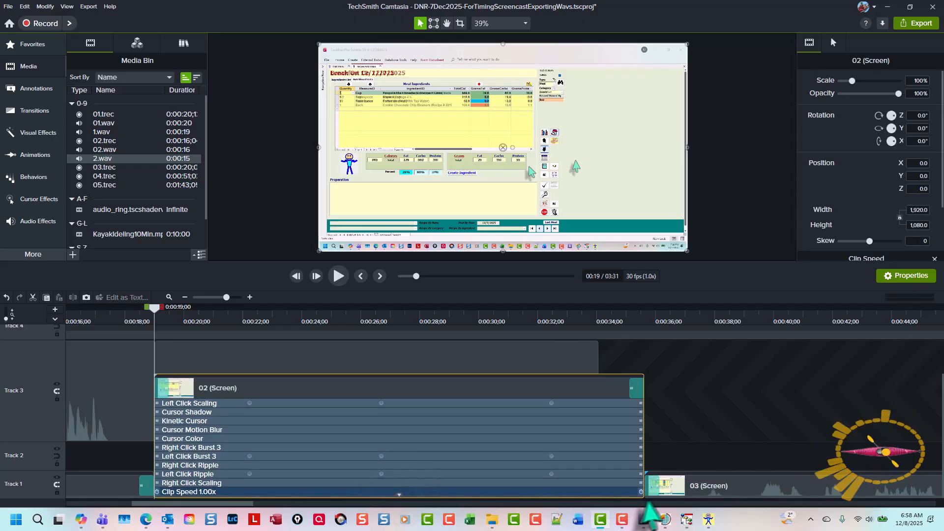
pyautogui.moveTo(641, 492); pyautogui.dragTo(597, 495)
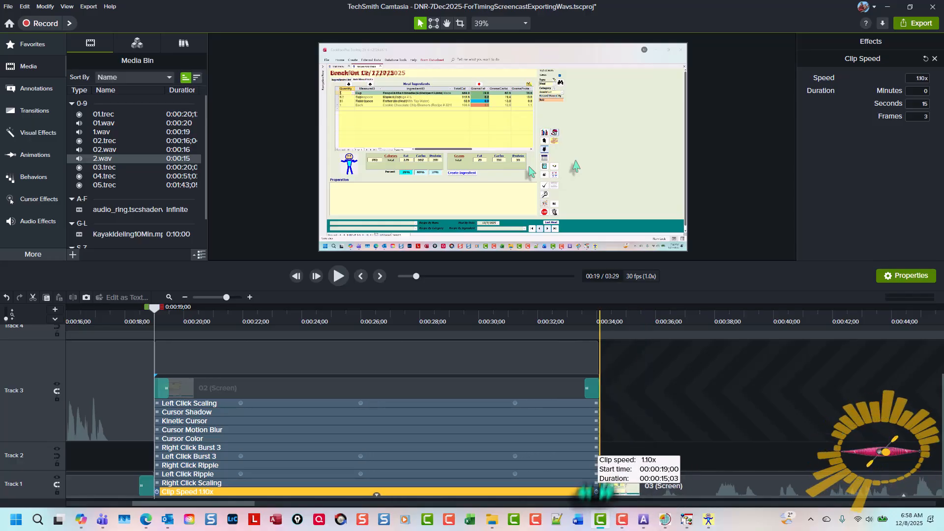
pyautogui.click(627, 424)
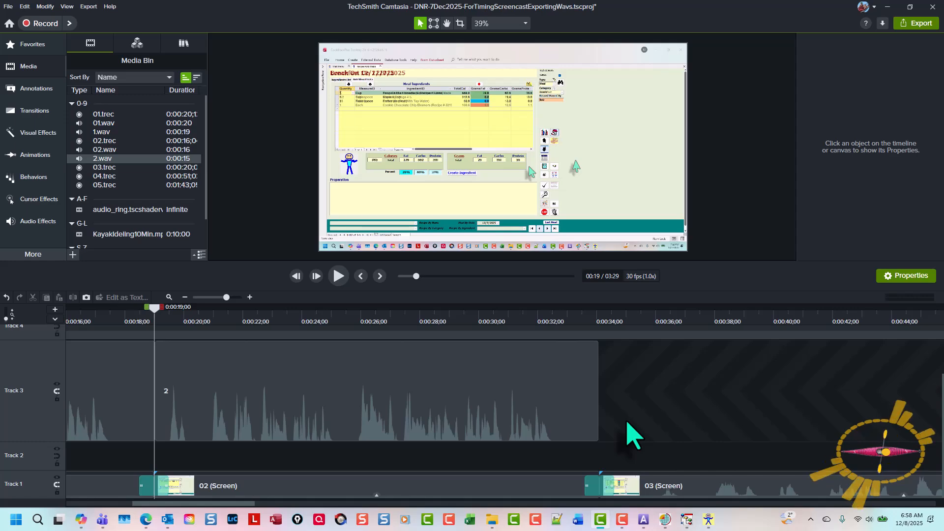
# Move audio clips 1 and 2 together from Track 3 to Track 2
pyautogui.hotkey('ctrl', '9')
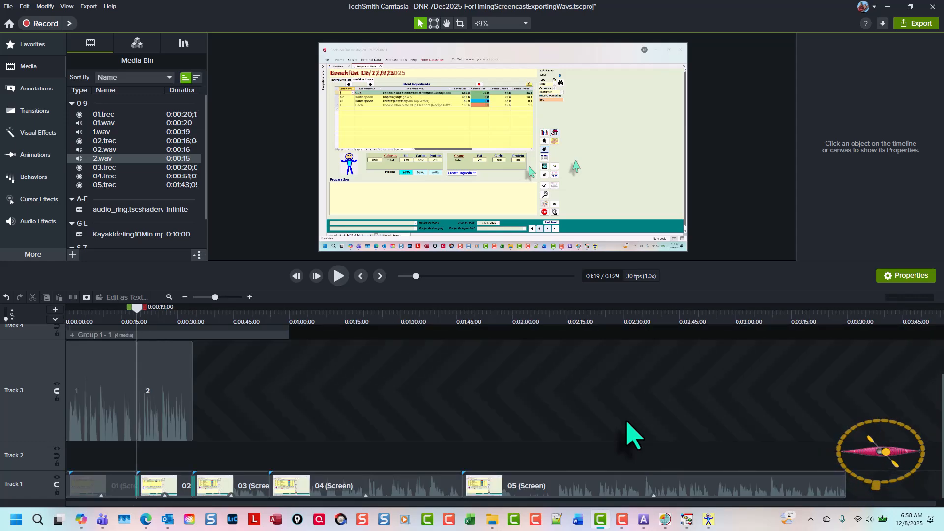
pyautogui.moveTo(221, 399); pyautogui.dragTo(94, 454)
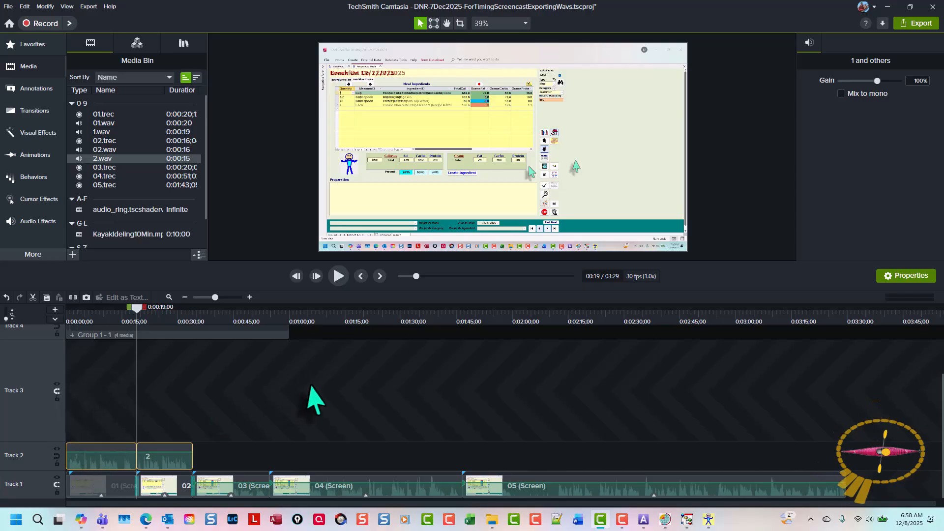
# Open the 03 clip's audio in Audiate, saving the current Audiate project as 02.audiate in the WORKINGFOLDER NL folder
pyautogui.click(229, 490)
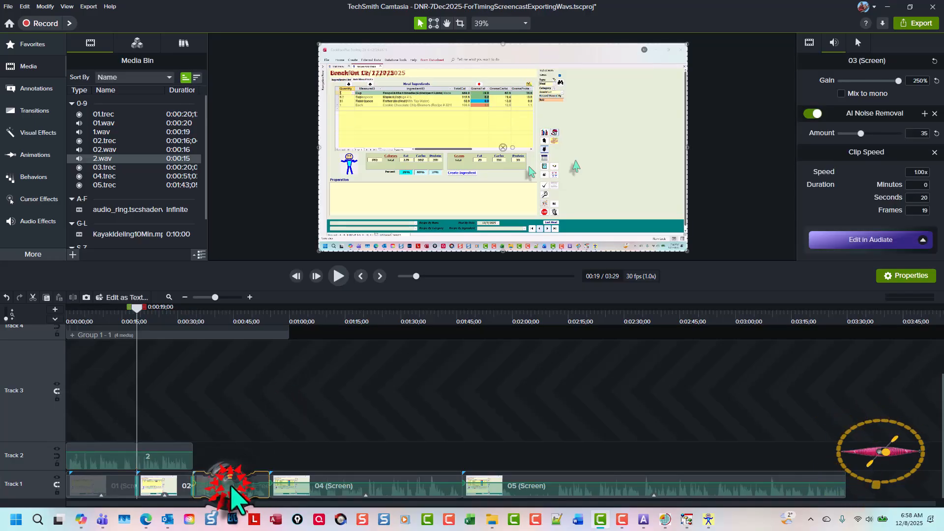
pyautogui.click(231, 490)
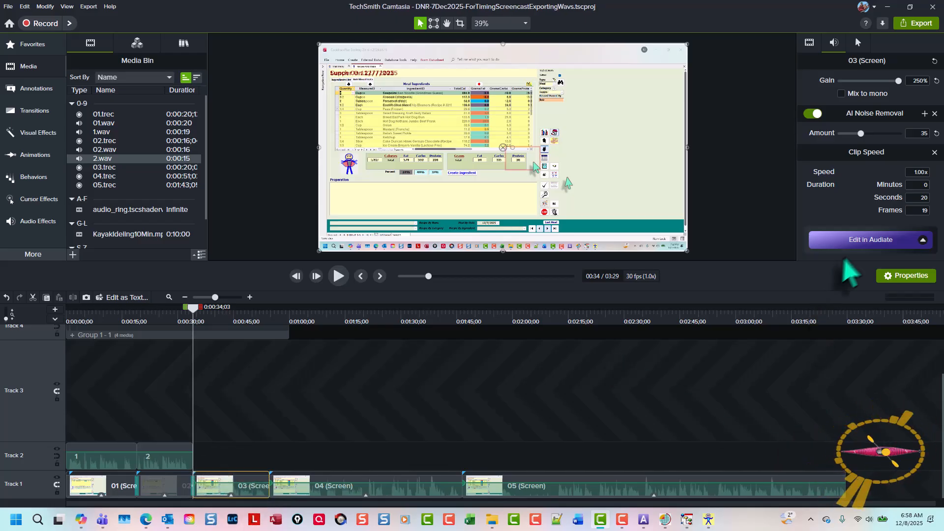
pyautogui.click(865, 241)
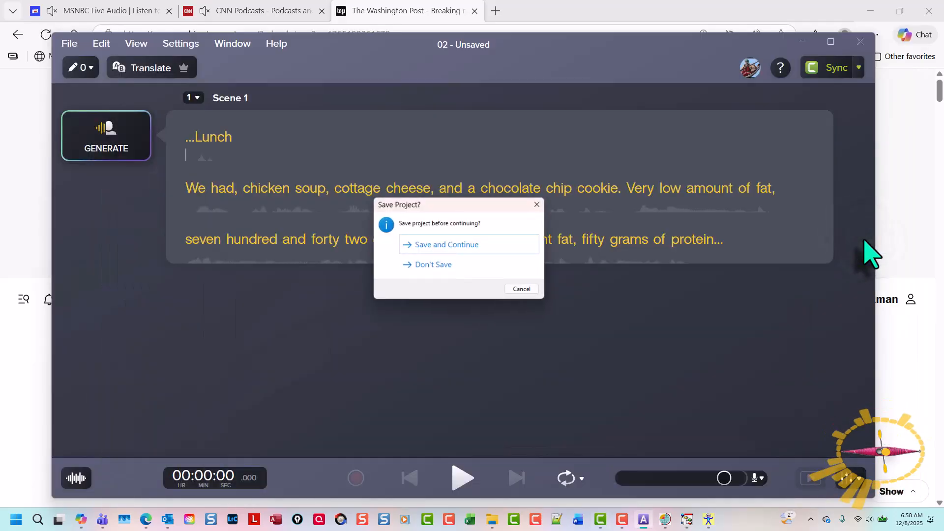
pyautogui.press('Return')
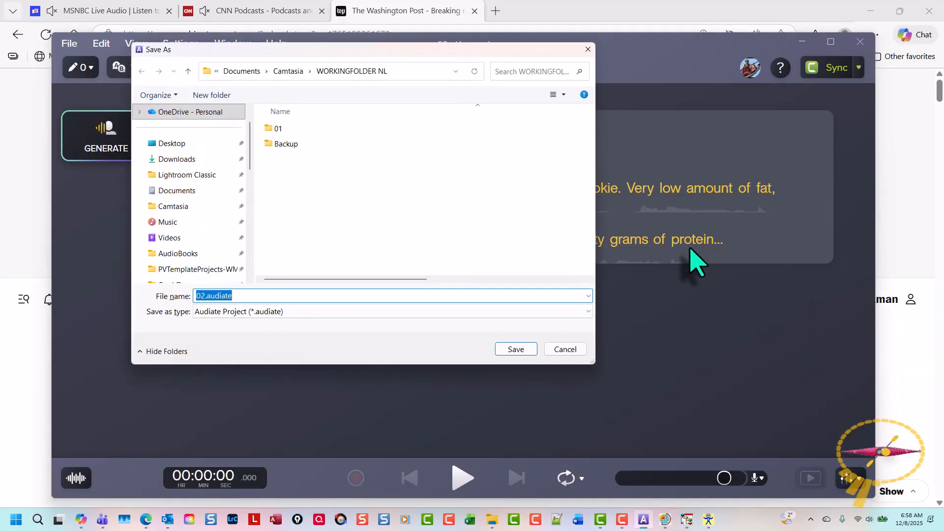
pyautogui.press('Return')
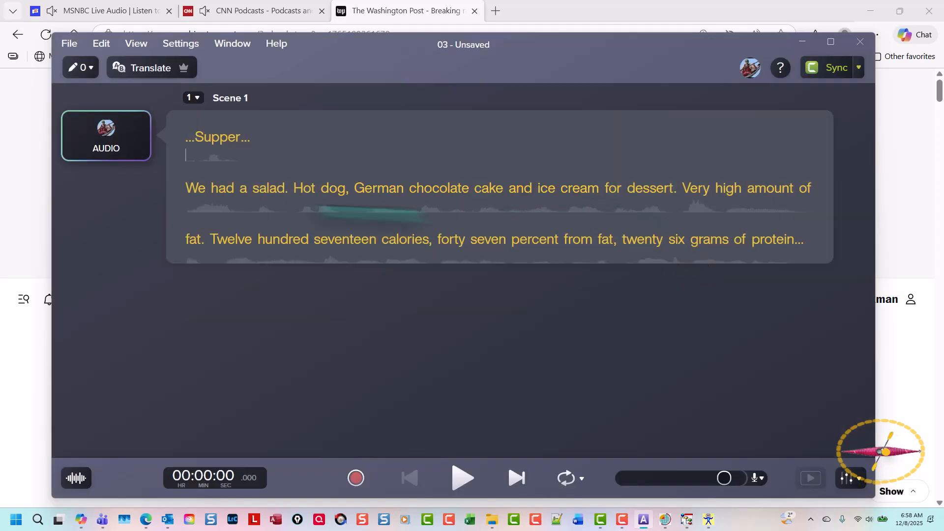
# Generate AI voice audio for the 03 script with the English (US) voice Eric
pyautogui.click(115, 146)
pyautogui.click(426, 150)
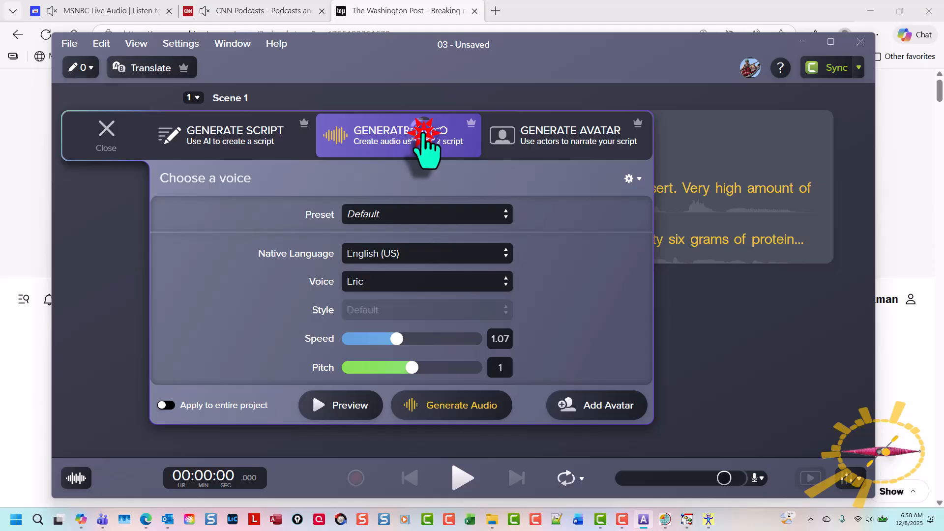
pyautogui.click(469, 412)
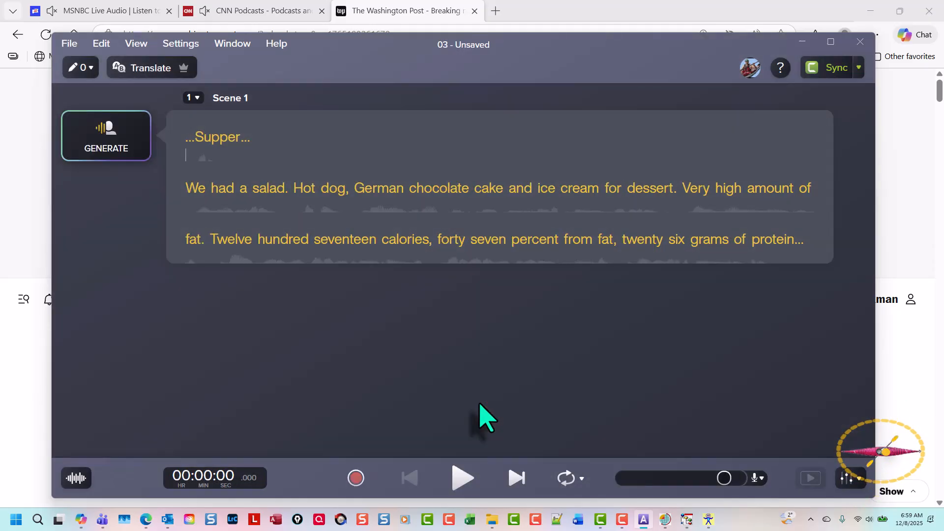
# Remove the ellipsis after "Supper" in the 03 script
pyautogui.click(244, 140)
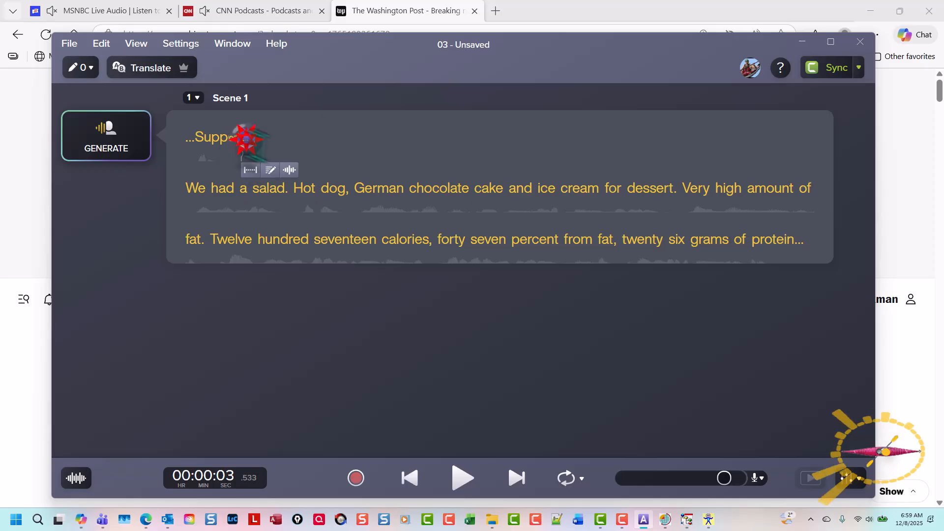
pyautogui.click(271, 170)
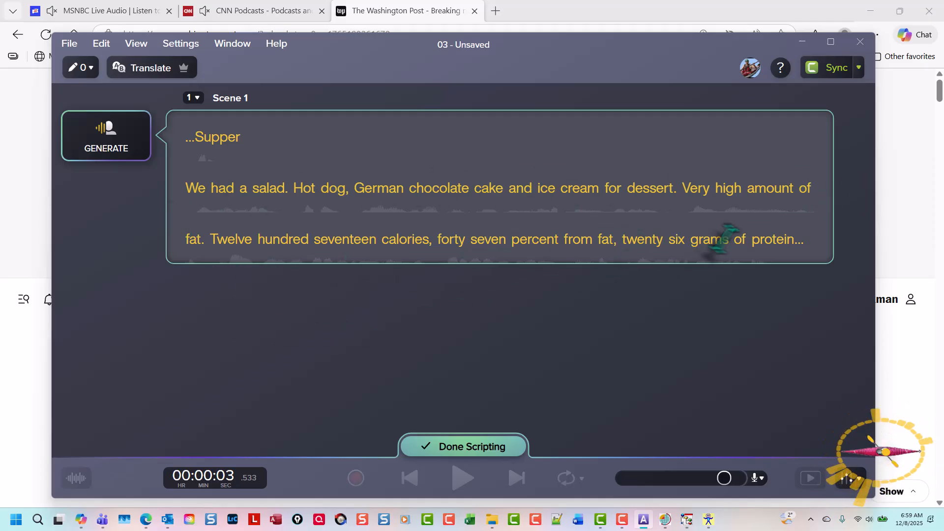
pyautogui.click(500, 449)
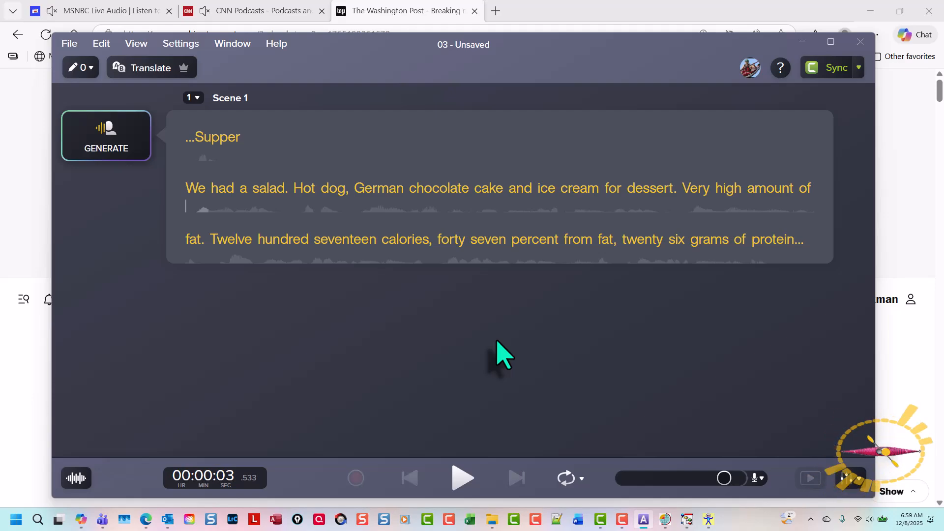
# Export the 03 AI audio as 3.wav to the WORKINGFOLDER NL folder
pyautogui.hotkey('ctrl', 'e')
pyautogui.press('Return')
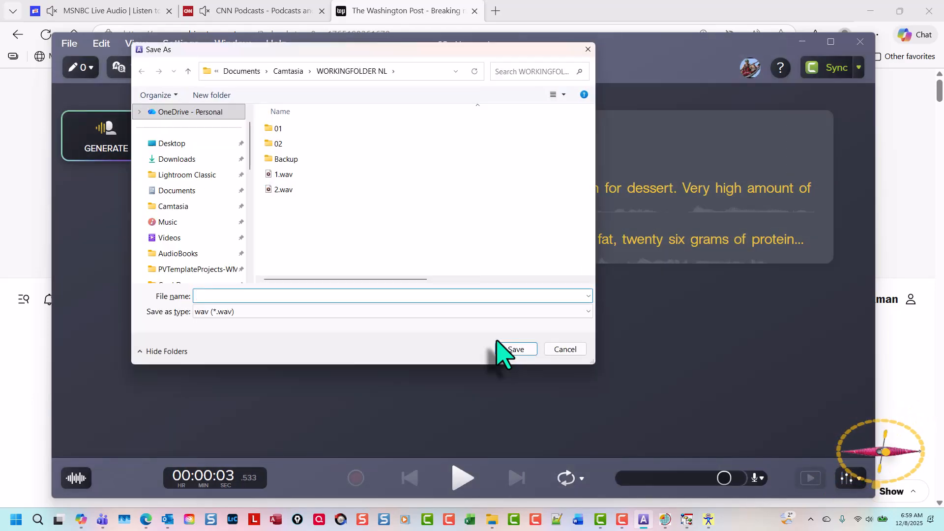
pyautogui.click(498, 342)
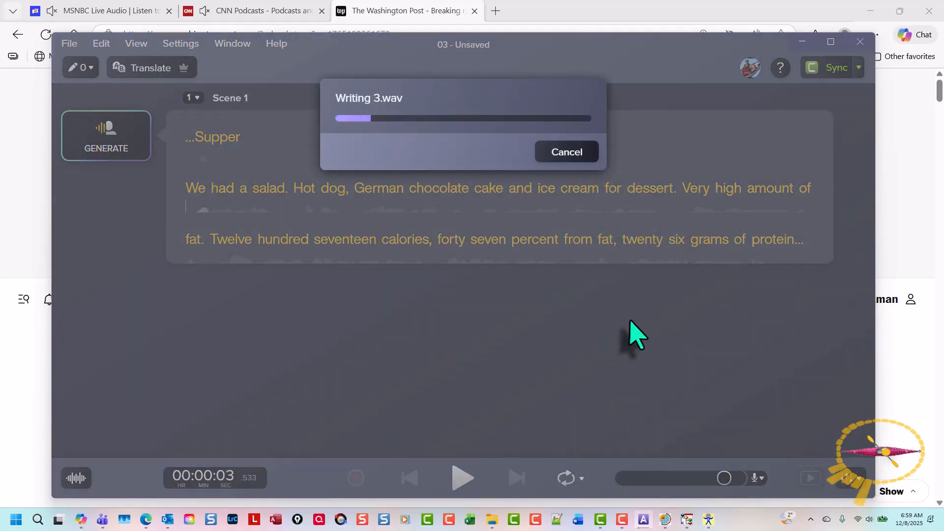
pyautogui.moveTo(601, 526)
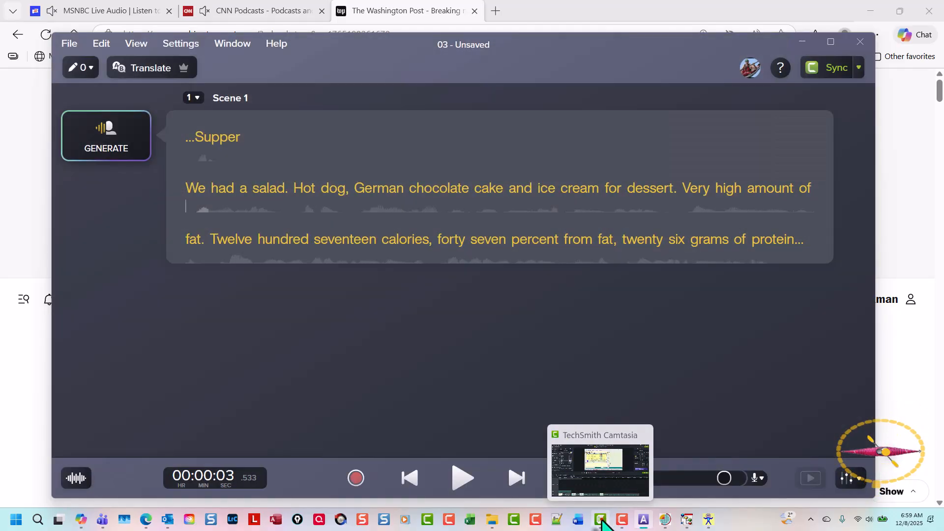
# Switch to Camtasia and import 3.wav from the WORKINGFOLDER NL folder into the project's media
pyautogui.click(600, 520)
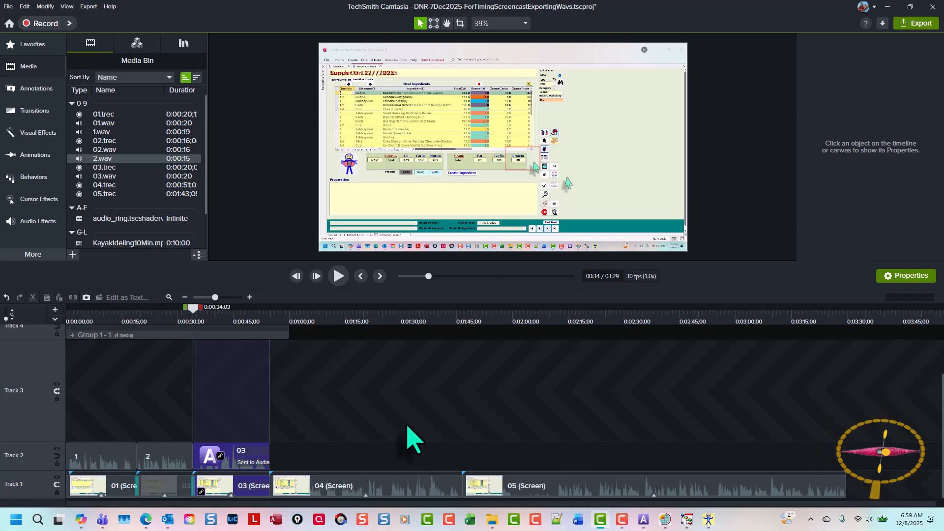
pyautogui.hotkey('ctrl', 'i')
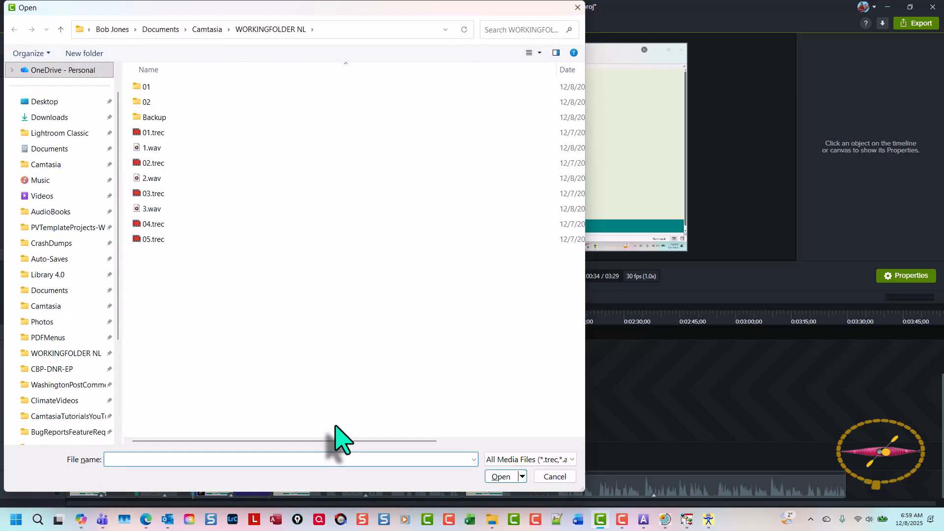
pyautogui.click(137, 208)
pyautogui.doubleClick(136, 209)
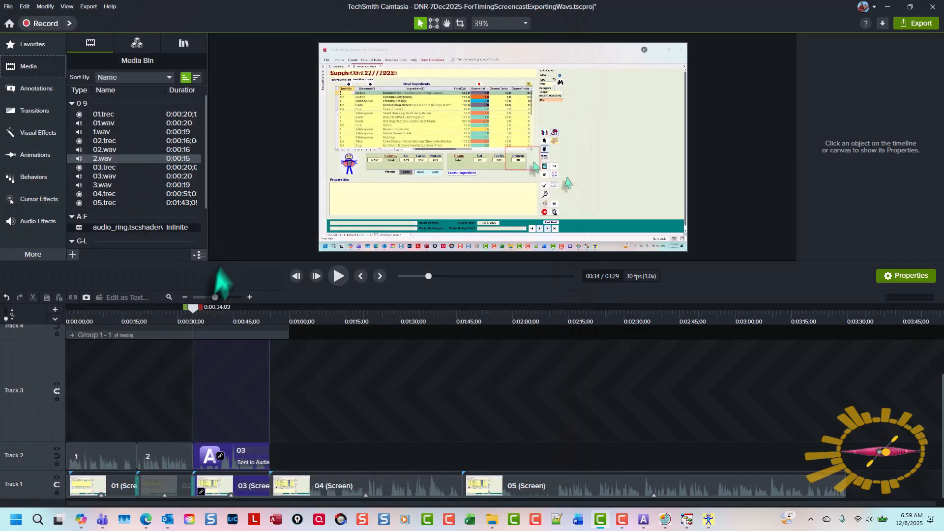
# Replace the 03 audio clip on Track 2 with 03.wav from the project's media
pyautogui.click(132, 177)
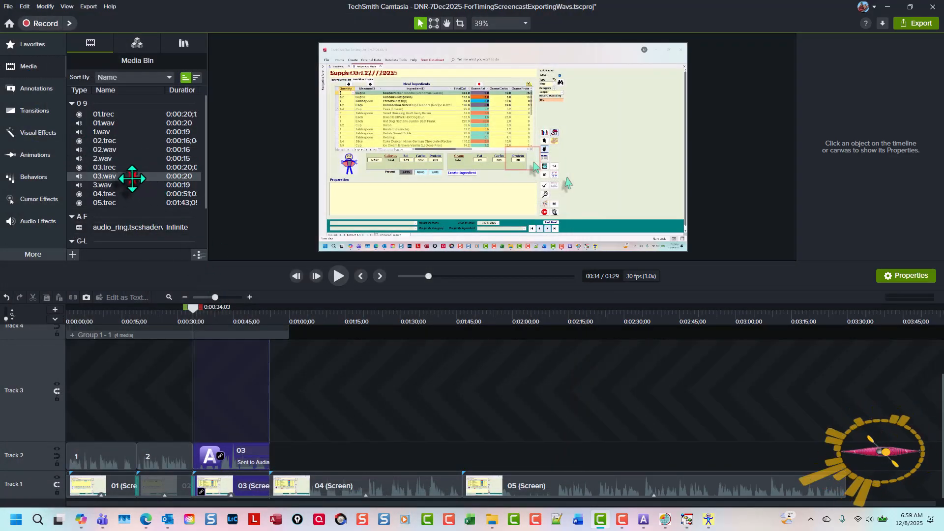
pyautogui.click(254, 455)
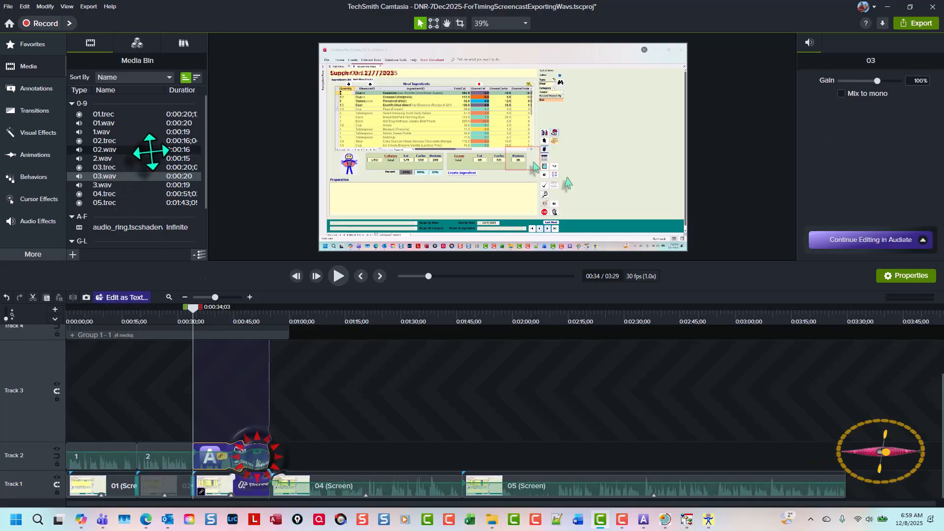
pyautogui.rightClick(141, 179)
pyautogui.press('Down')
pyautogui.press('Down')
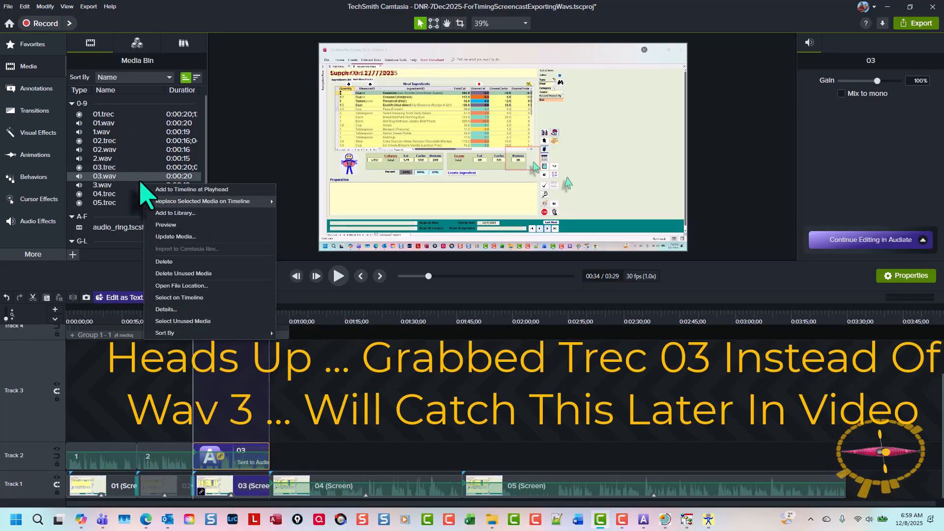
pyautogui.press('Right')
pyautogui.press('Return')
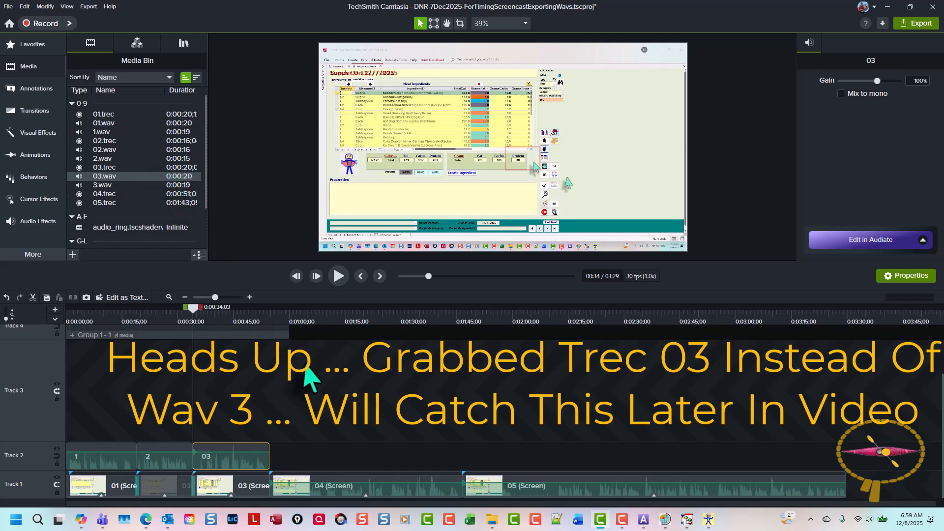
# Trim about 1.2 seconds from the start of the 03 audio and realign it with the playhead at 0:00:34;03
pyautogui.scroll(3, 386, 420)
pyautogui.scroll(2, 386, 421)
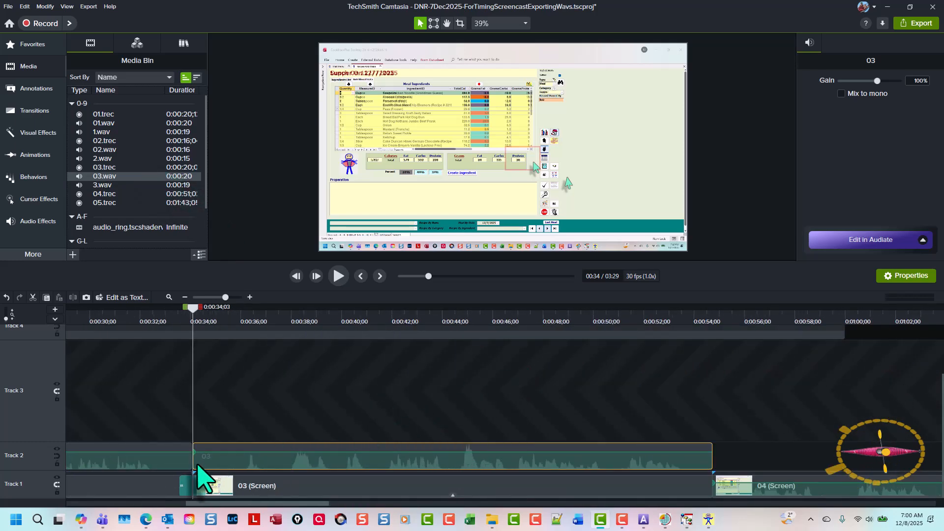
pyautogui.moveTo(195, 462); pyautogui.dragTo(224, 461)
pyautogui.moveTo(320, 467); pyautogui.dragTo(272, 463)
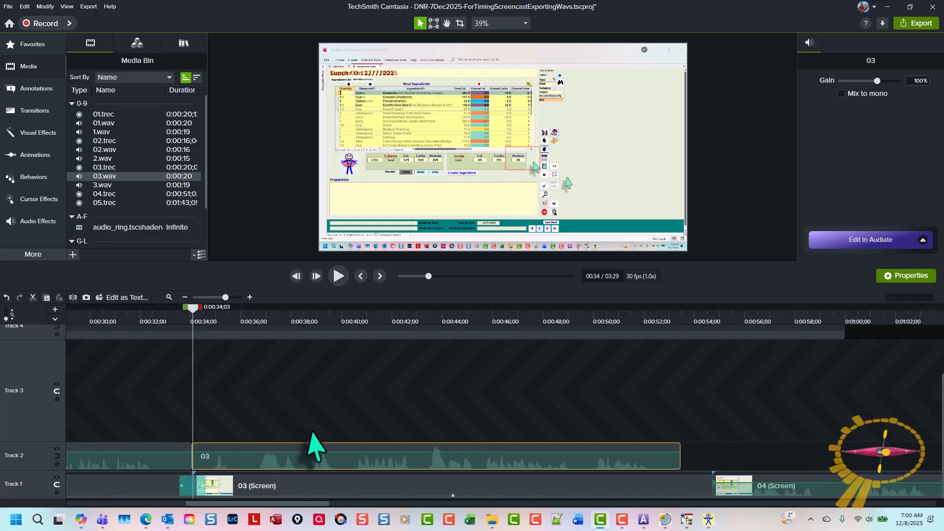
# Increase Track 2's height to enlarge the 03 audio waveform
pyautogui.click(56, 456)
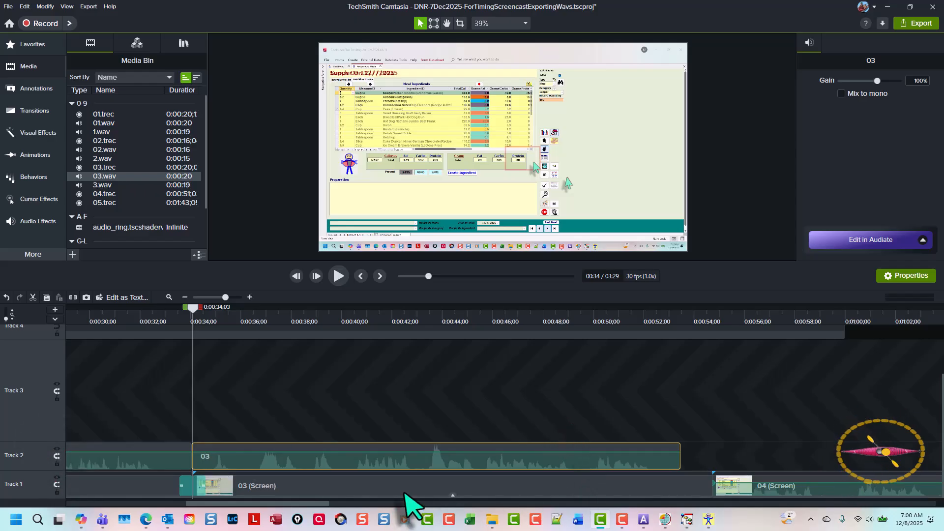
pyautogui.click(450, 493)
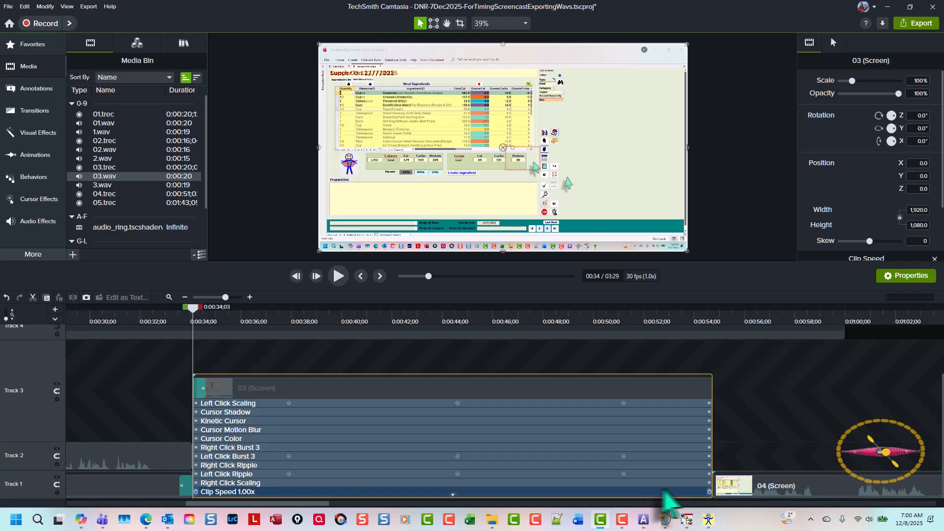
pyautogui.click(824, 426)
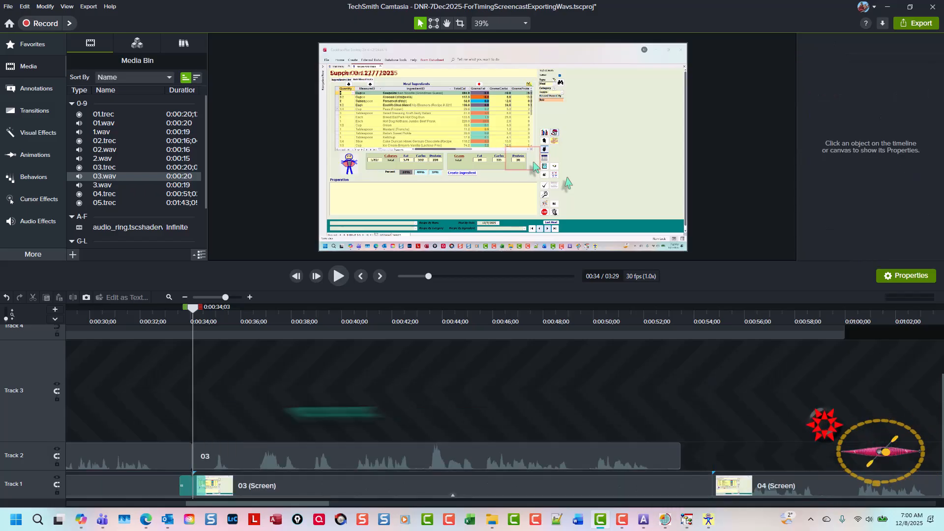
pyautogui.moveTo(25, 443); pyautogui.dragTo(30, 346)
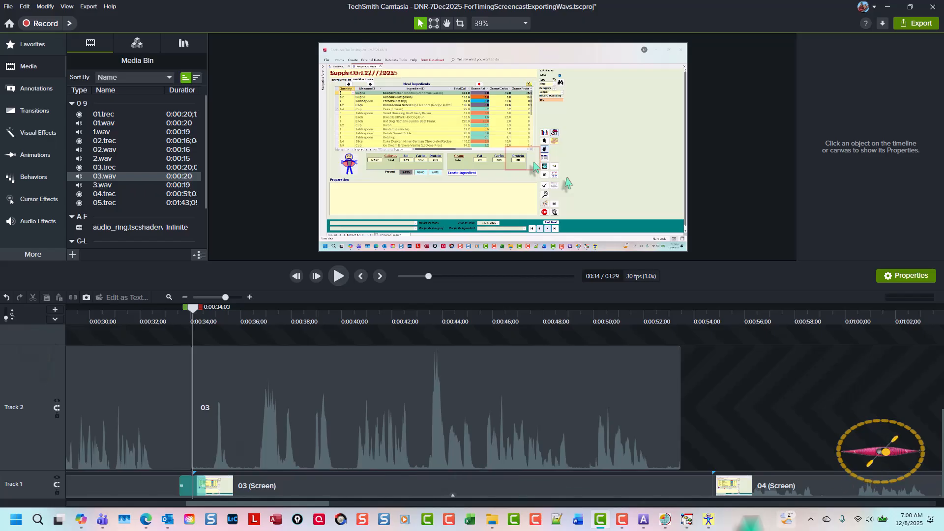
# Set the 03 screen clip's speed to 1.06x, giving it a duration of 19 seconds 12 frames to match the audio
pyautogui.click(452, 497)
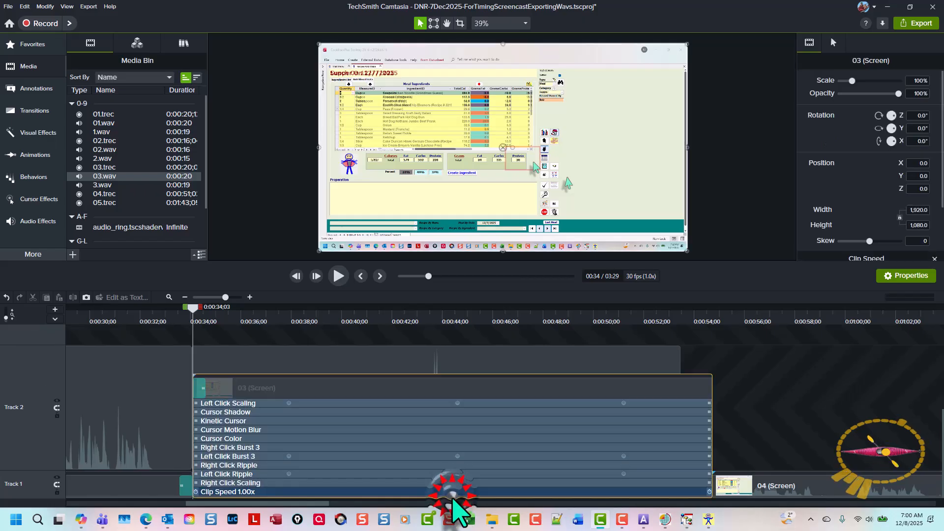
pyautogui.moveTo(709, 493); pyautogui.dragTo(678, 495)
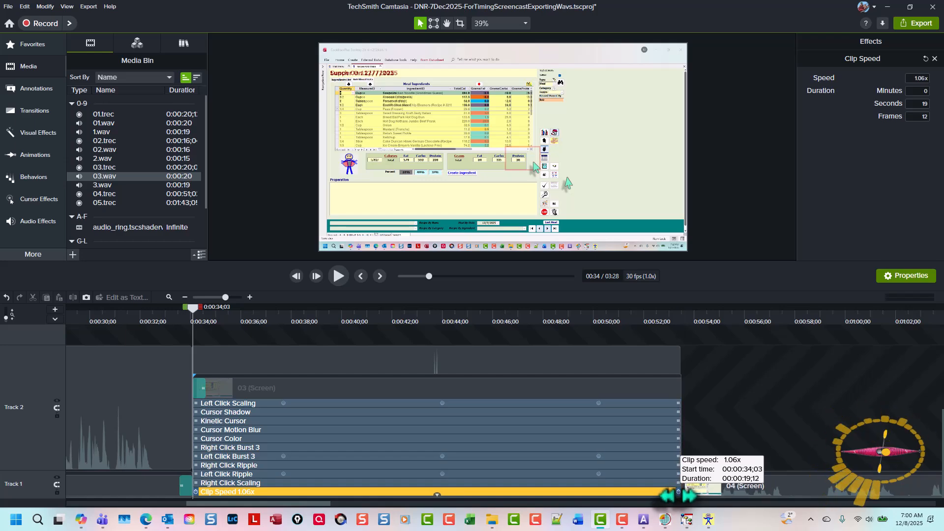
pyautogui.click(716, 438)
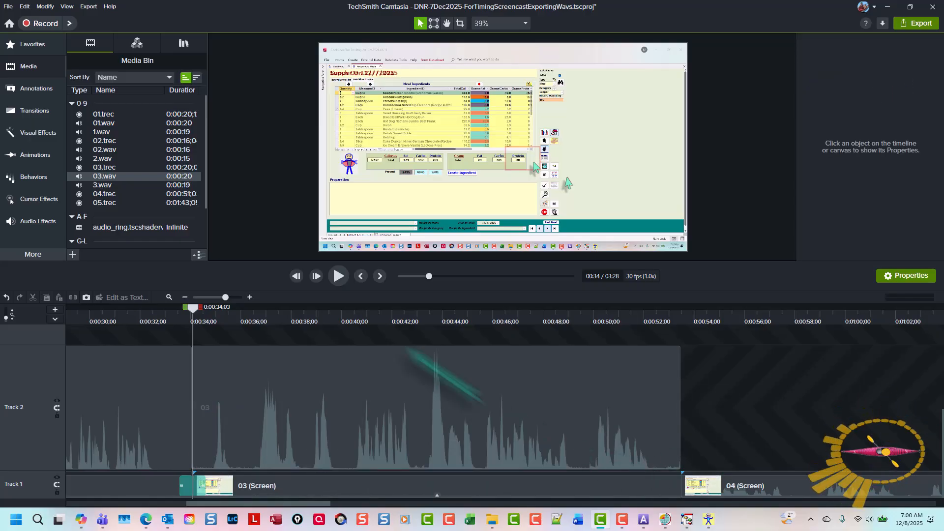
# Open the 04 clip's audio in Audiate, saving the current Audiate project as 03.audiate in the WORKINGFOLDER NL folder
pyautogui.click(381, 277)
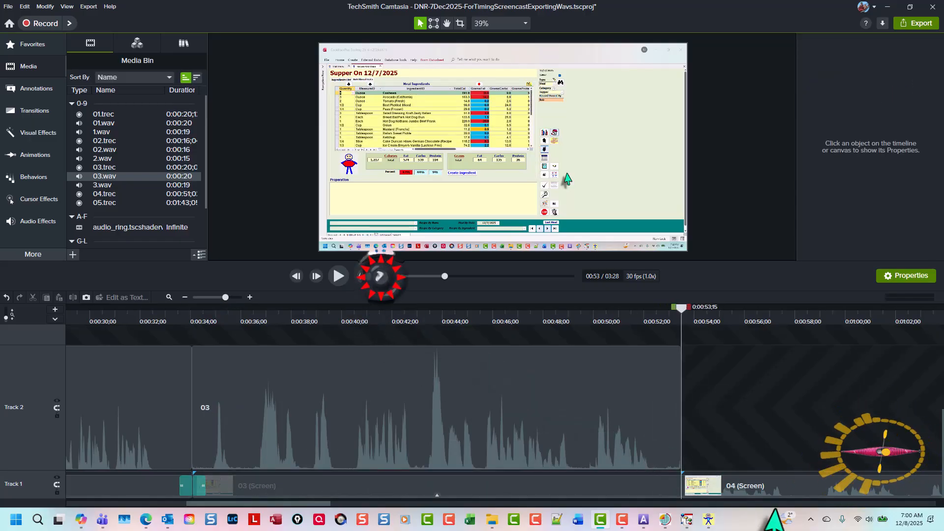
pyautogui.click(763, 486)
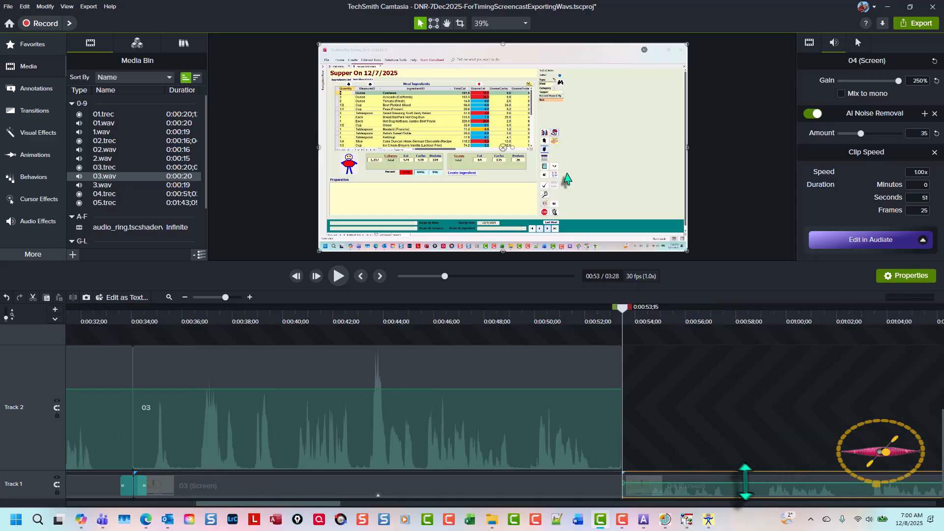
pyautogui.hscroll(10, 714, 418)
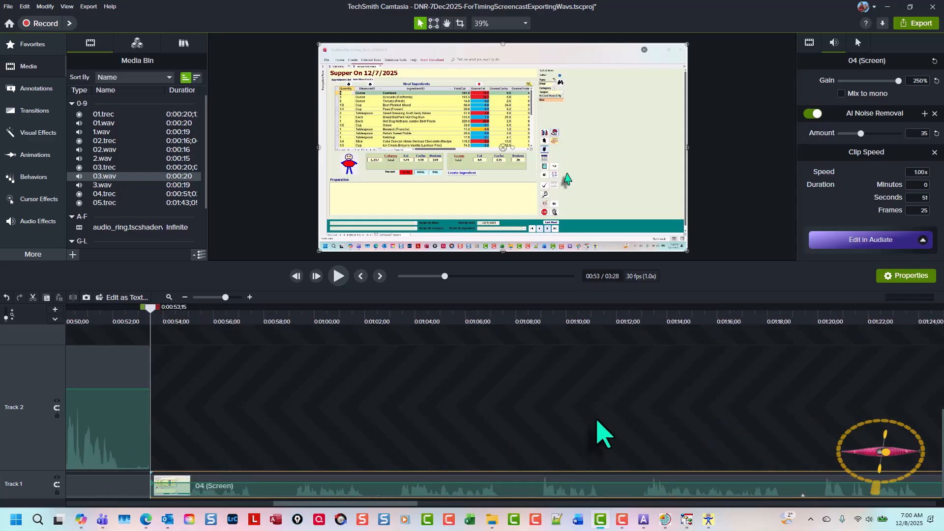
pyautogui.keyDown('ctrl'); pyautogui.scroll(-1, 598, 422); pyautogui.keyUp('ctrl')
pyautogui.scroll(-1, 599, 438)
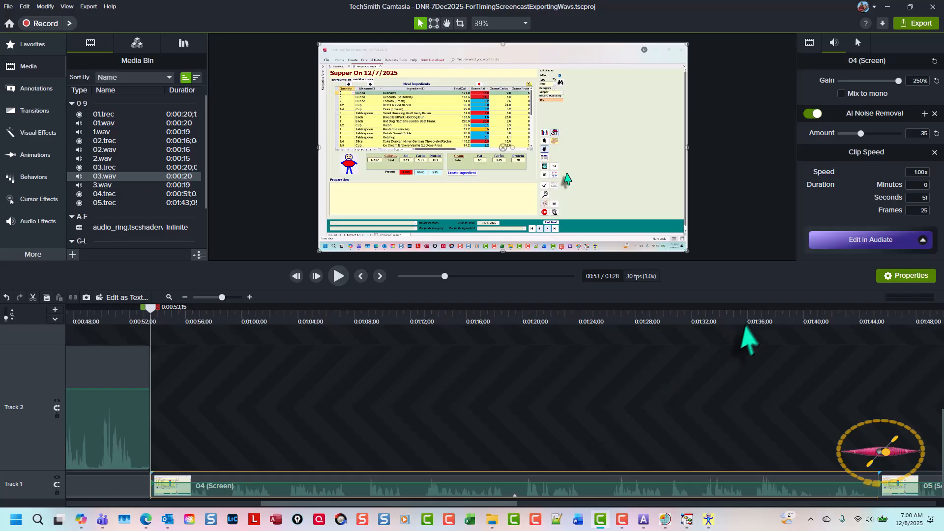
pyautogui.click(871, 242)
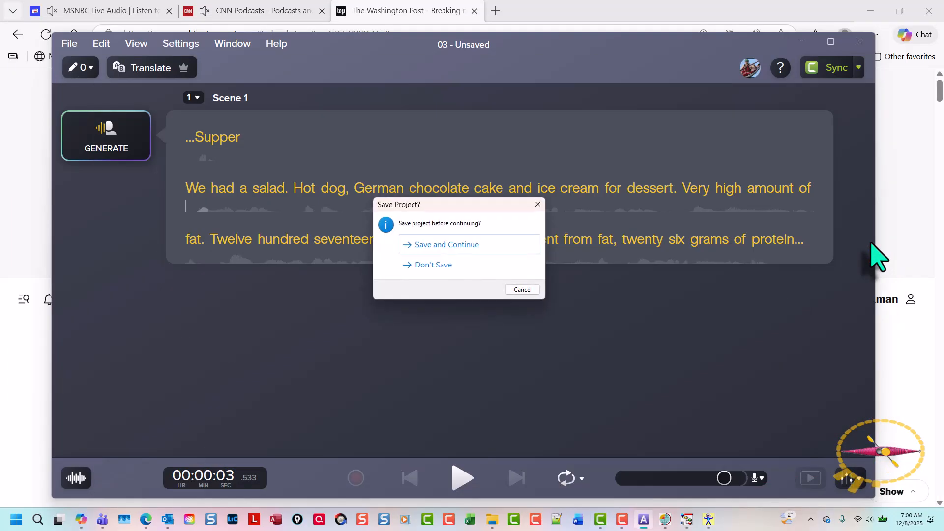
pyautogui.press('Return')
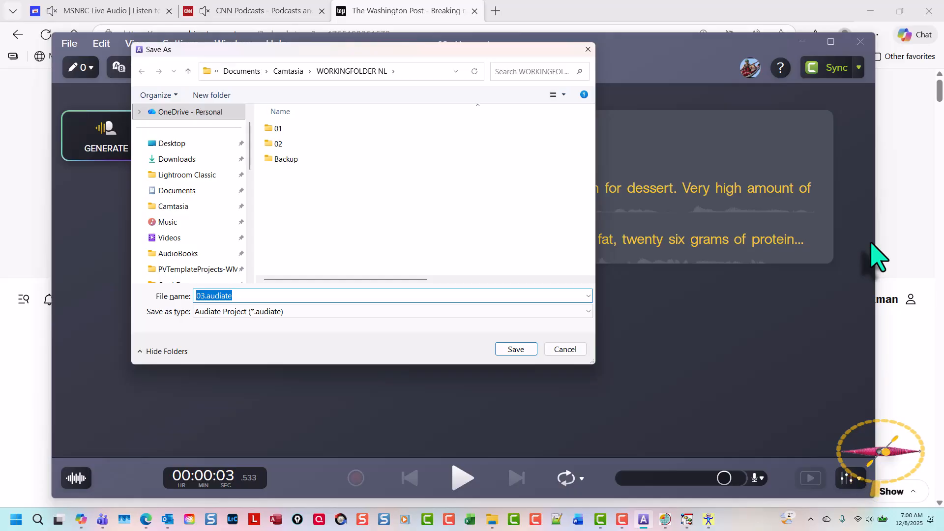
pyautogui.press('Return')
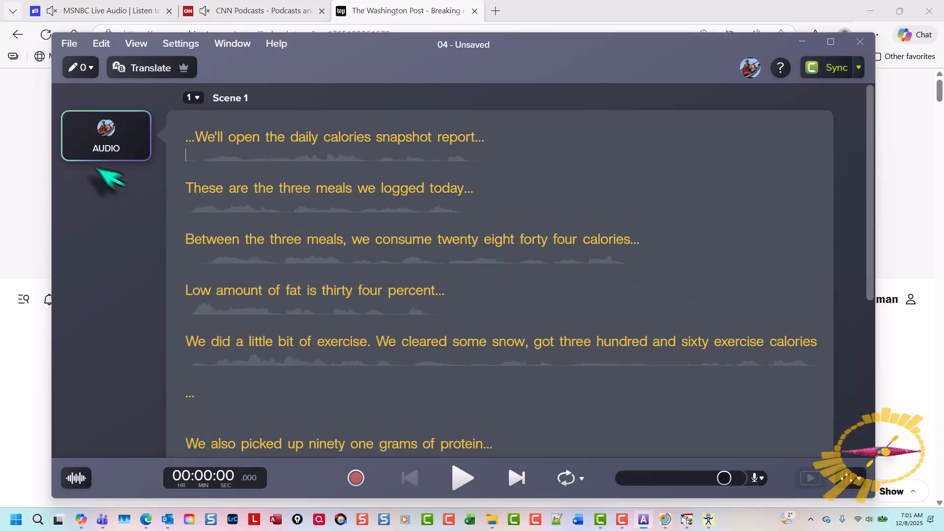
# Generate AI voice audio for the 04 script
pyautogui.click(106, 151)
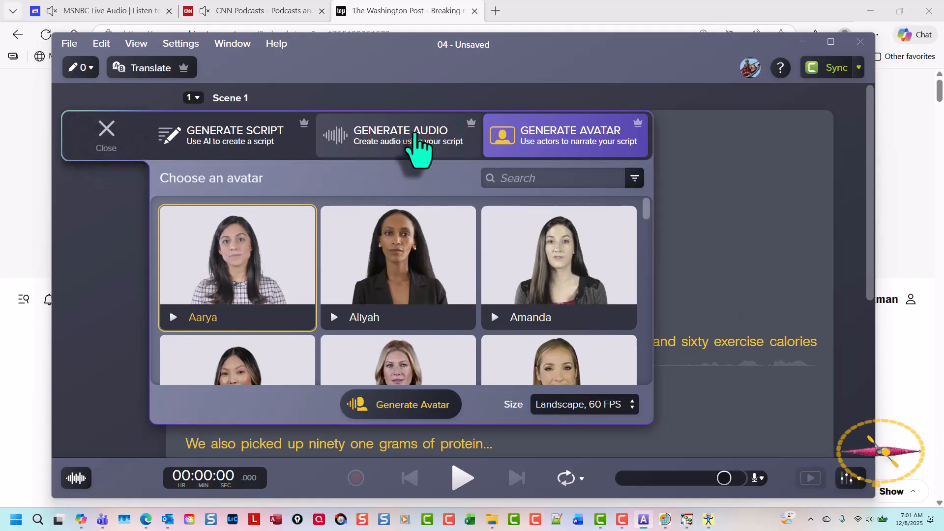
pyautogui.click(415, 130)
pyautogui.click(476, 406)
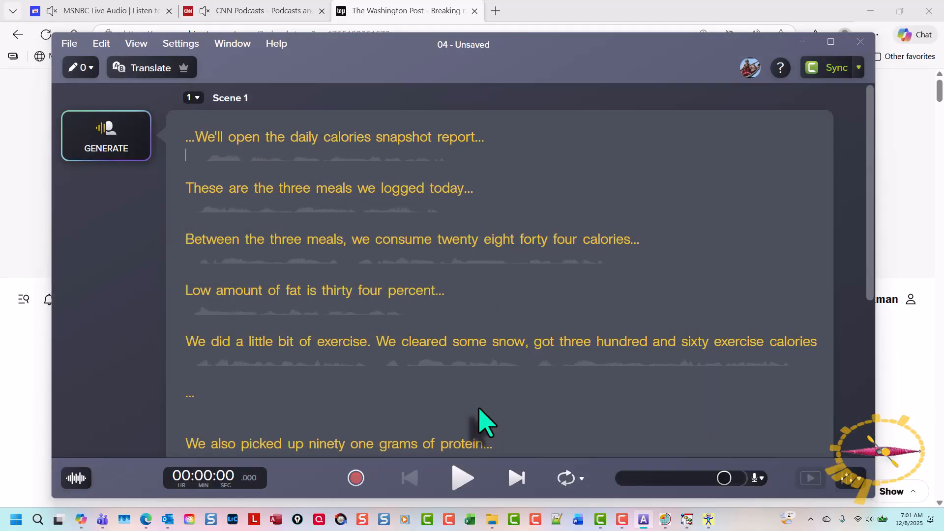
# Remove the ellipses after "snapshot report", "logged today" and "forty four calories" in the 04 script
pyautogui.click(482, 140)
pyautogui.click(503, 173)
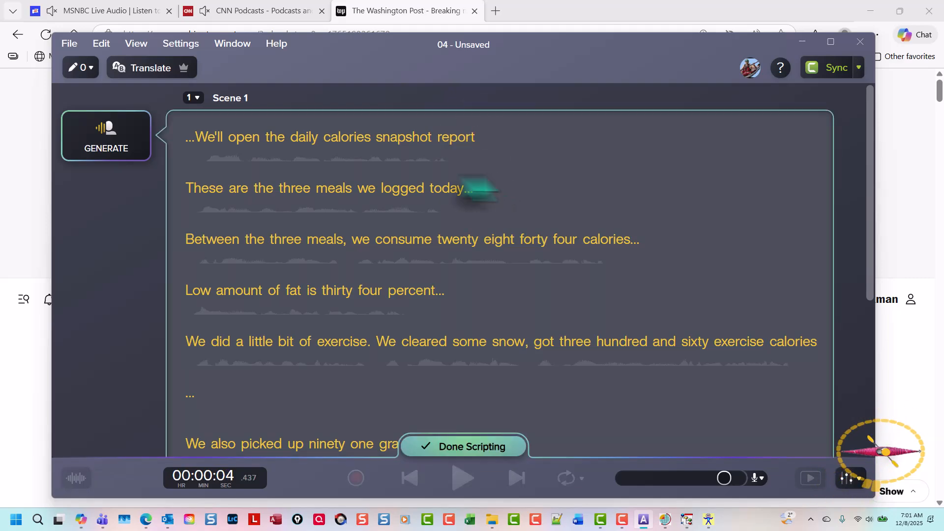
pyautogui.click(467, 192)
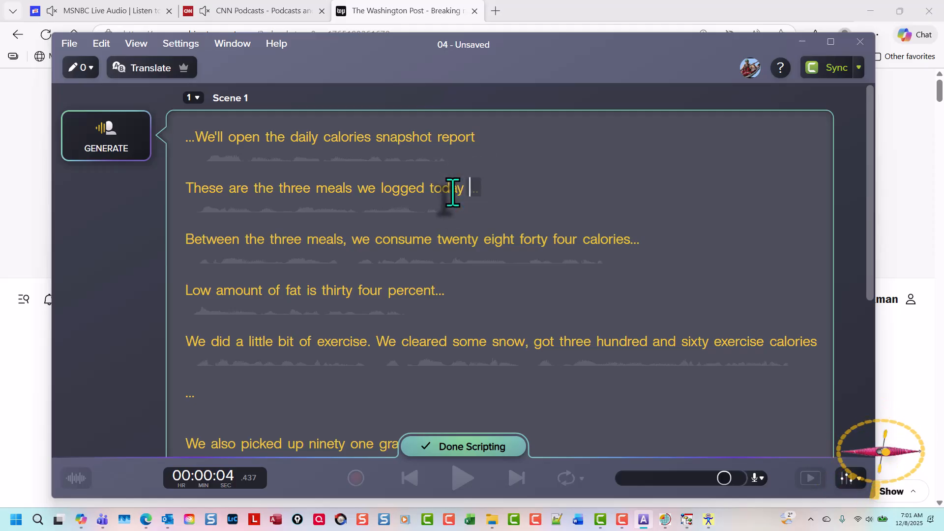
pyautogui.click(636, 242)
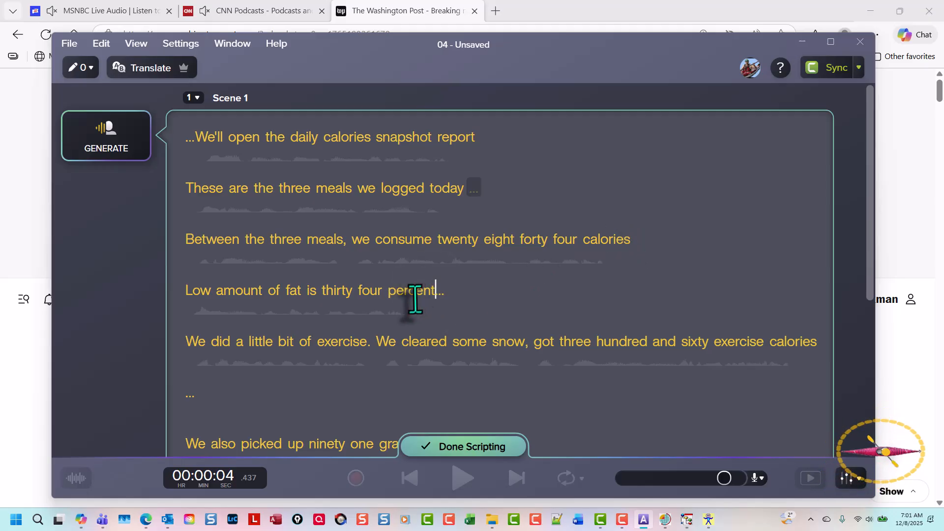
# Remove the ellipses after "exercise calories", "grams of protein", "calories today" and "twelve calories" in the 04 script
pyautogui.scroll(-3, 422, 289)
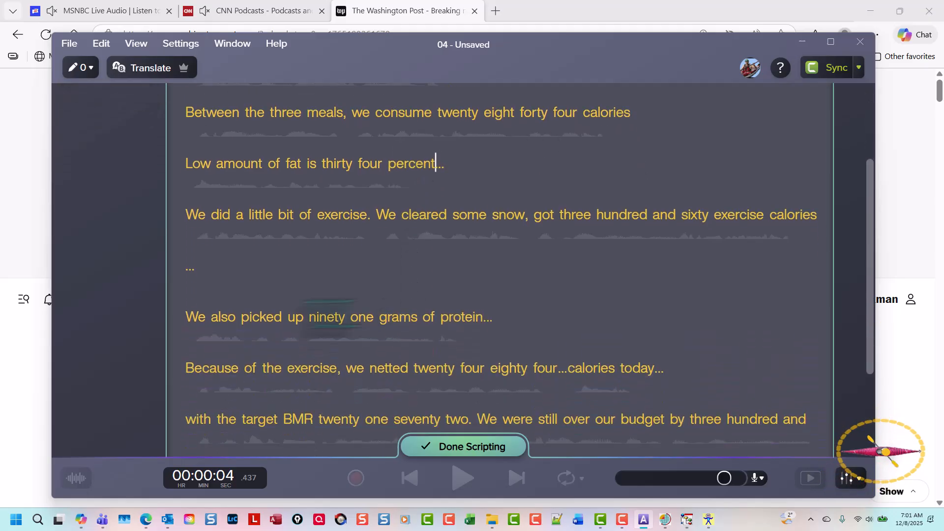
pyautogui.click(188, 267)
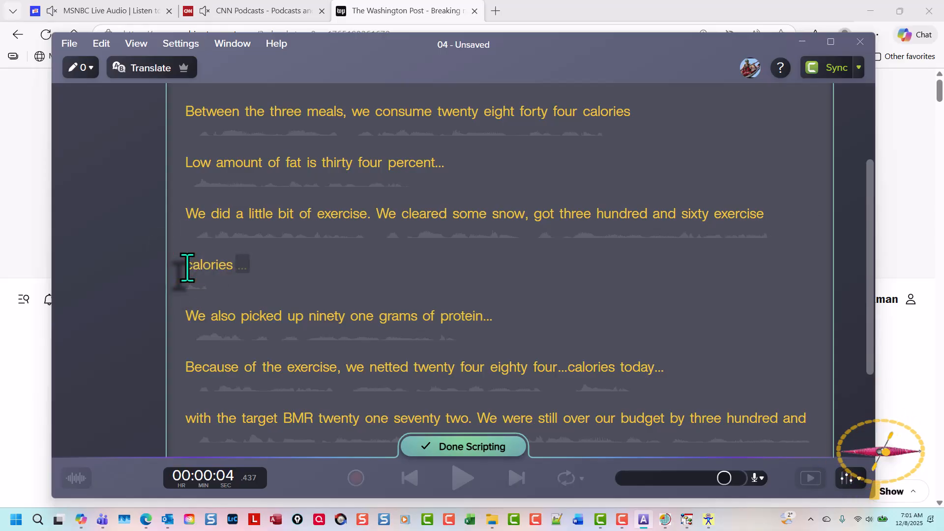
pyautogui.click(480, 317)
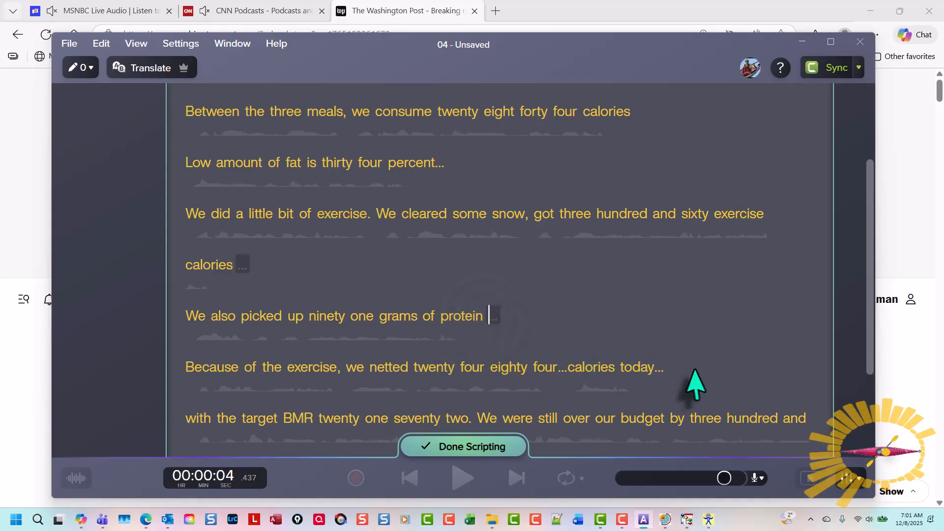
pyautogui.click(658, 376)
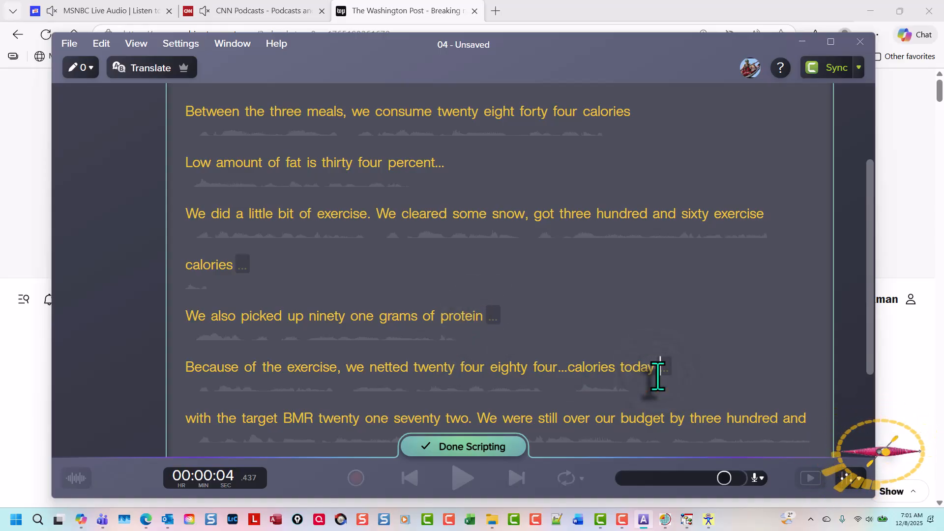
pyautogui.scroll(-3, 652, 369)
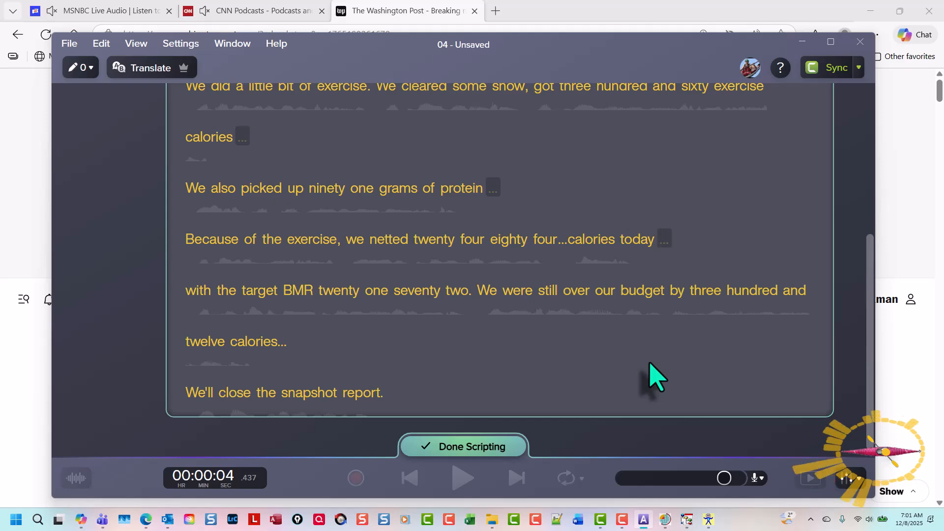
pyautogui.click(279, 346)
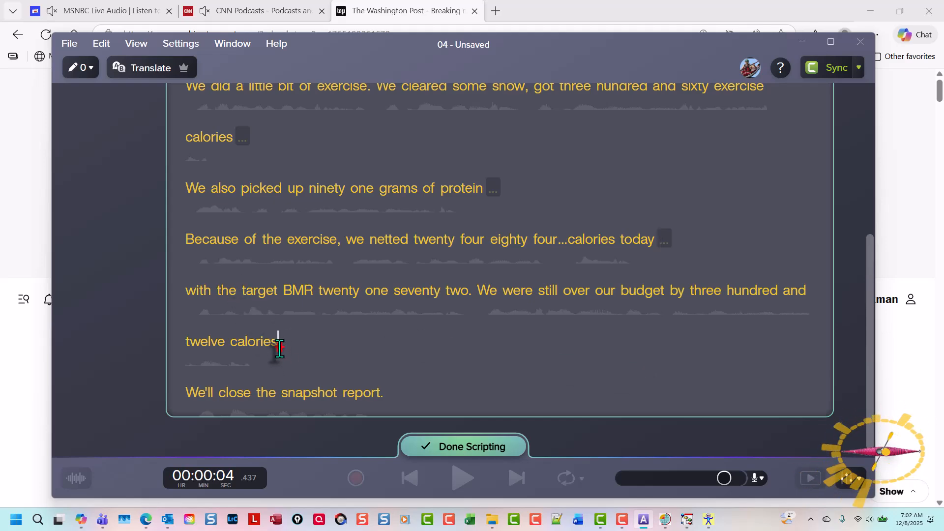
pyautogui.write('...')
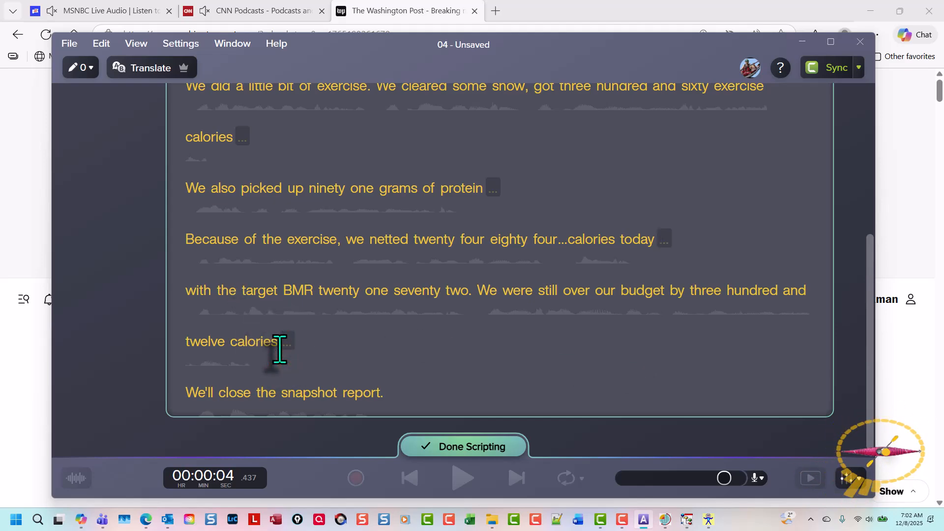
# Finish editing the 04 script and export its AI voice audio as 4.wav to the WORKINGFOLDER NL folder
pyautogui.scroll(-1, 455, 324)
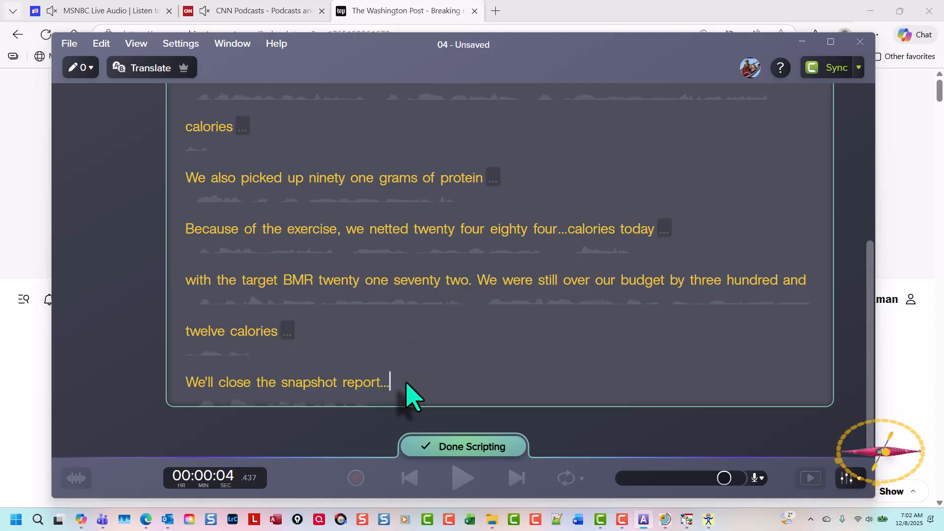
pyautogui.click(487, 444)
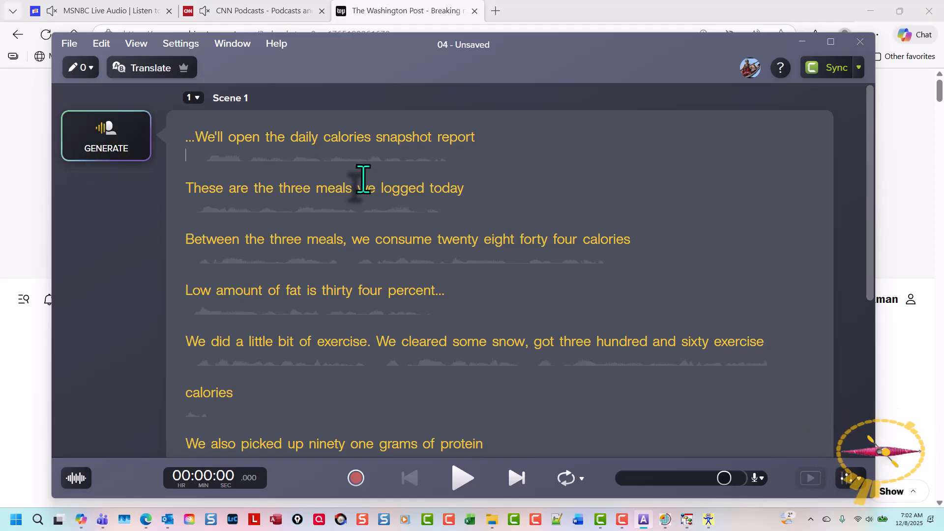
pyautogui.hotkey('ctrl', 'e')
pyautogui.press('Return')
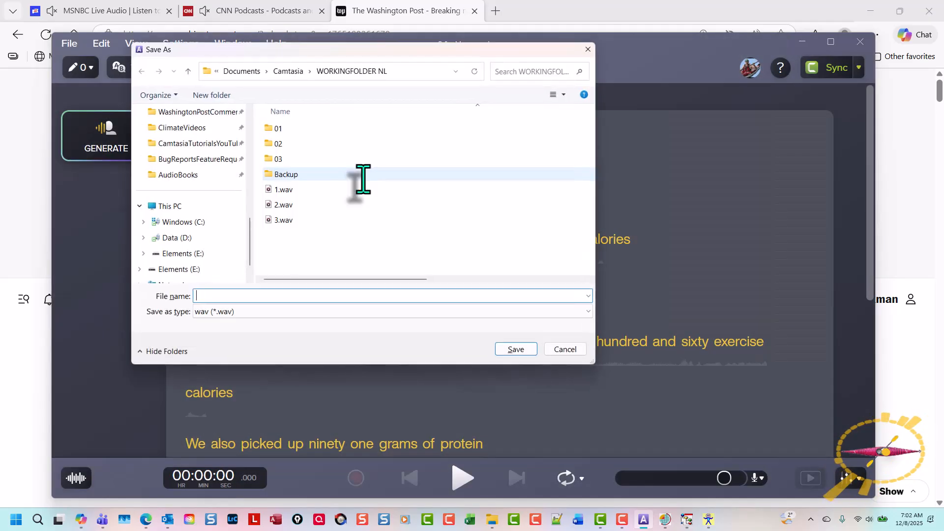
pyautogui.write('4')
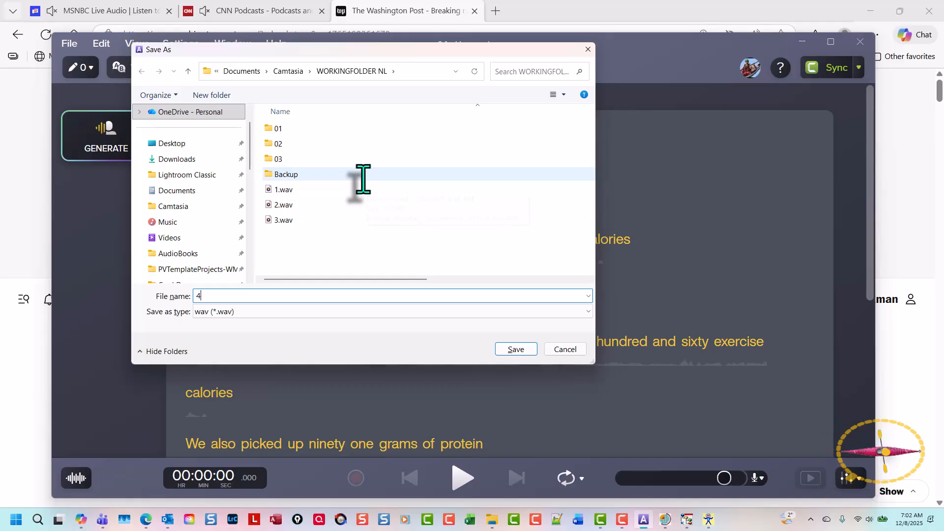
pyautogui.press('Return')
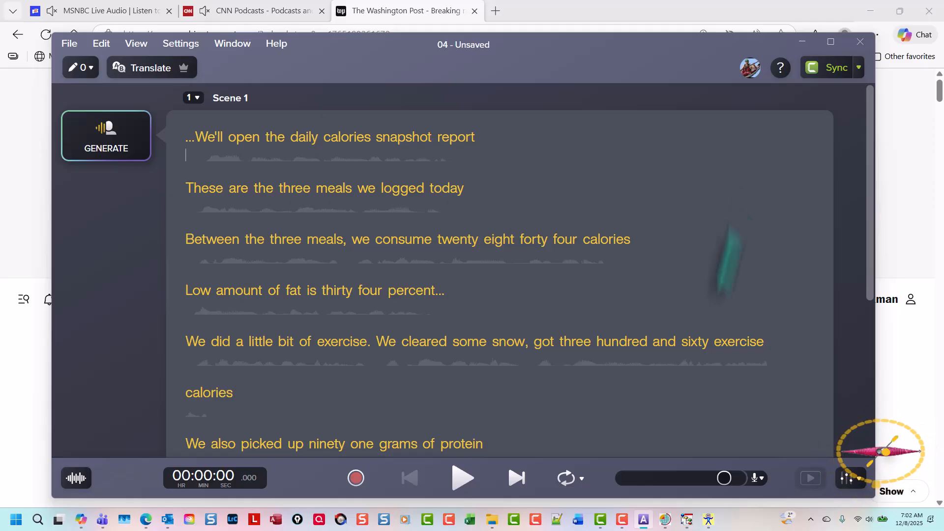
# Switch to Camtasia, select the 04 audio on Track 3, and import 4.wav from the WORKINGFOLDER NL folder
pyautogui.click(603, 520)
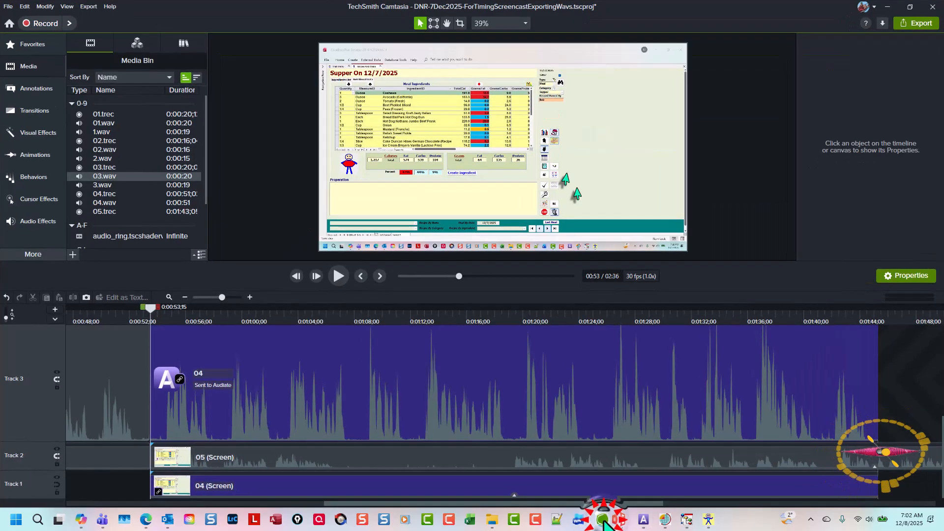
pyautogui.click(238, 376)
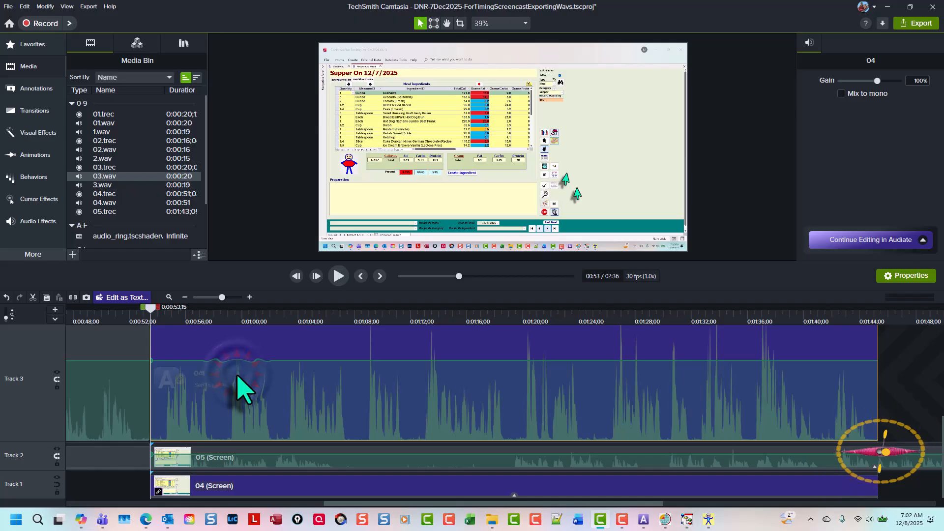
pyautogui.hotkey('ctrl', 'i')
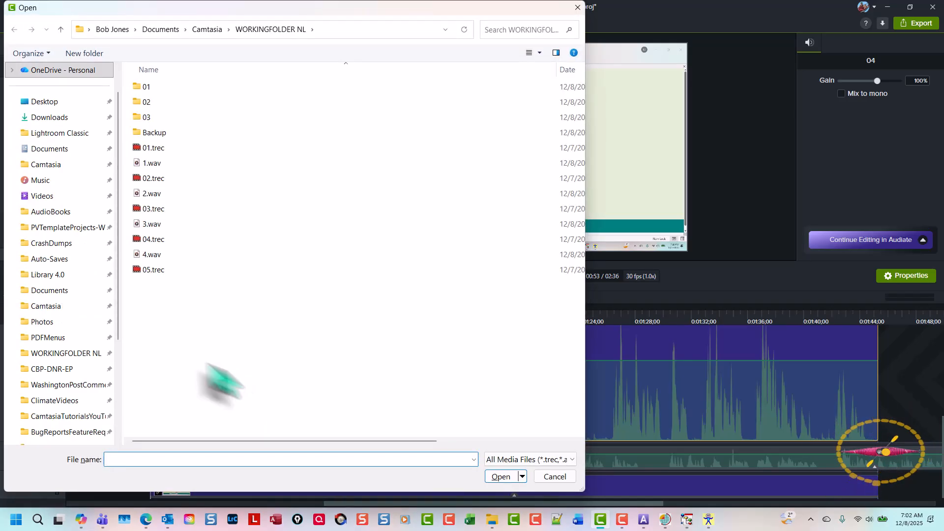
pyautogui.click(142, 254)
pyautogui.doubleClick(142, 254)
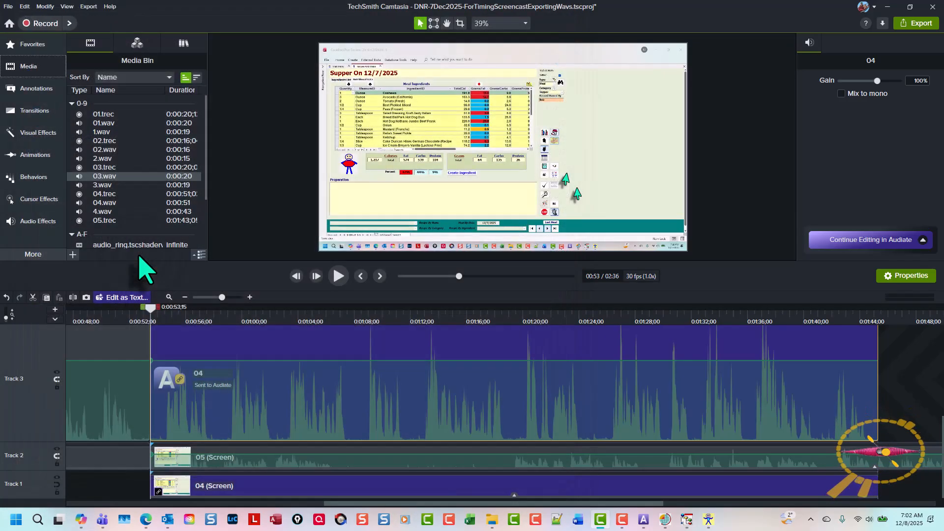
# Replace the selected 04 audio on the timeline with 4.wav from the Media Bin
pyautogui.click(130, 212)
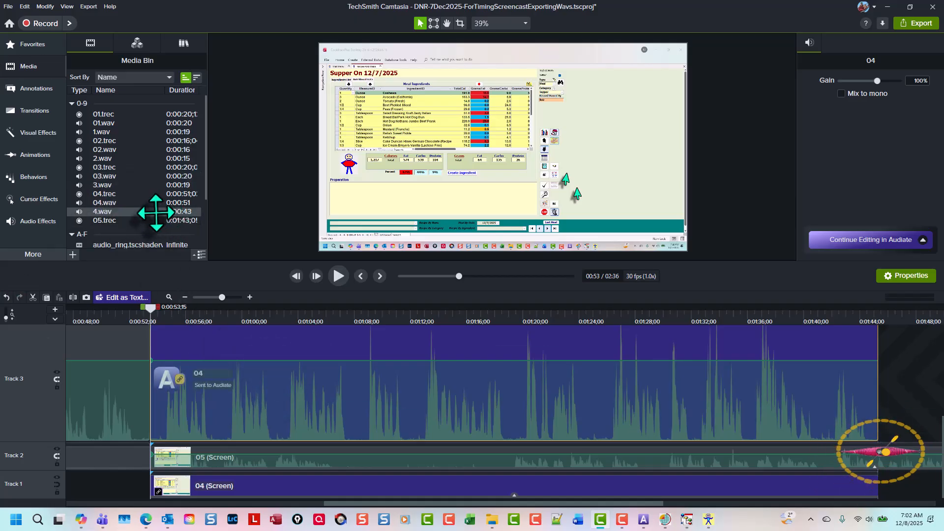
pyautogui.rightClick(155, 212)
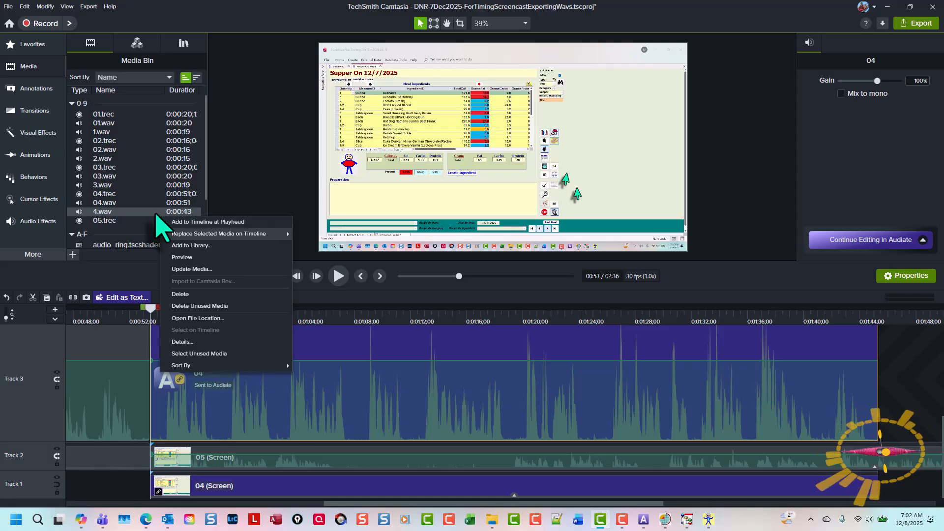
pyautogui.press('Right')
pyautogui.press('Return')
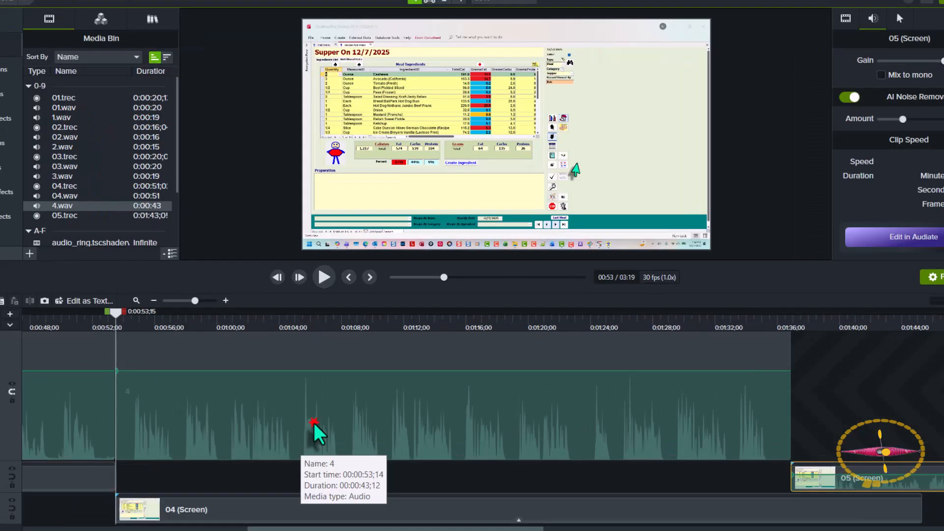
# Shorten the 04 (Screen) clip through its Clip Speed so it ends with the new audio on Track 3
pyautogui.click(314, 423)
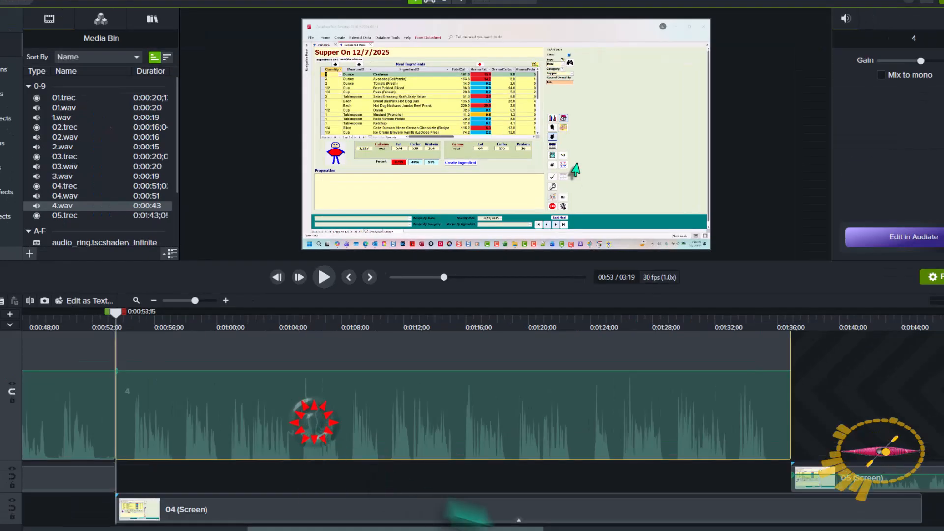
pyautogui.click(518, 520)
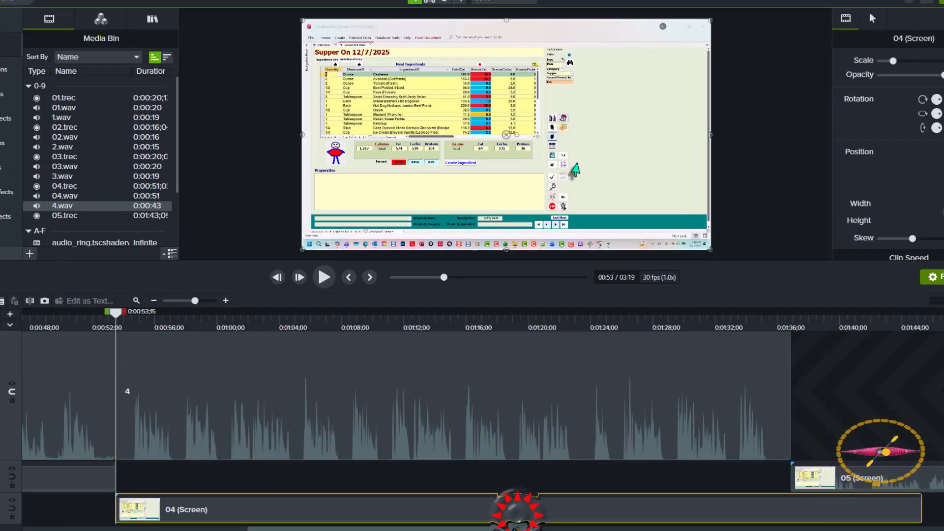
pyautogui.click(519, 521)
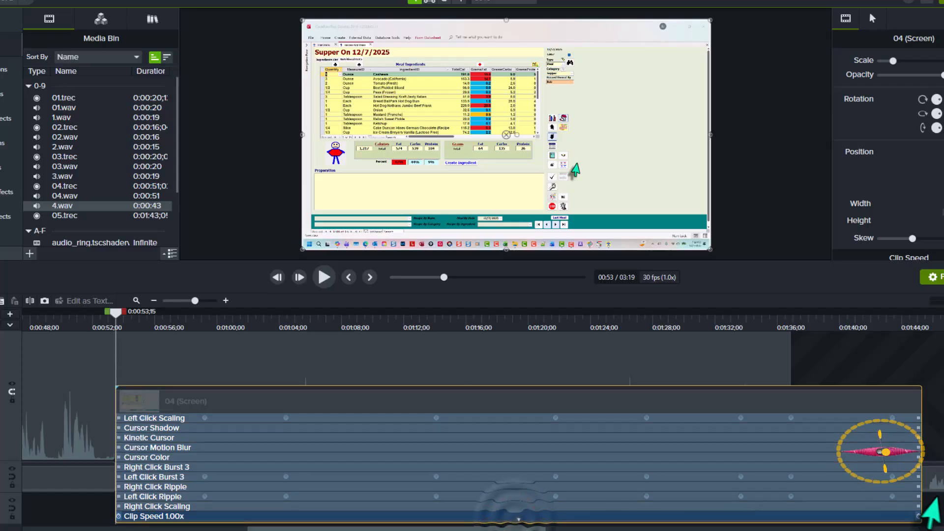
pyautogui.moveTo(919, 516); pyautogui.dragTo(791, 519)
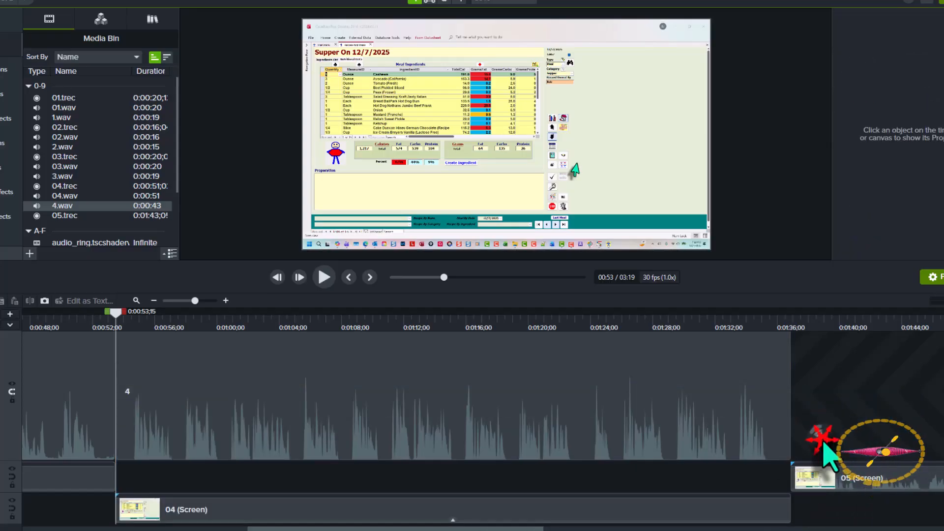
# Move the 05 (Screen) clip down to Track 1 directly after the 04 clip and place the playhead at its start
pyautogui.hscroll(3, 807, 451)
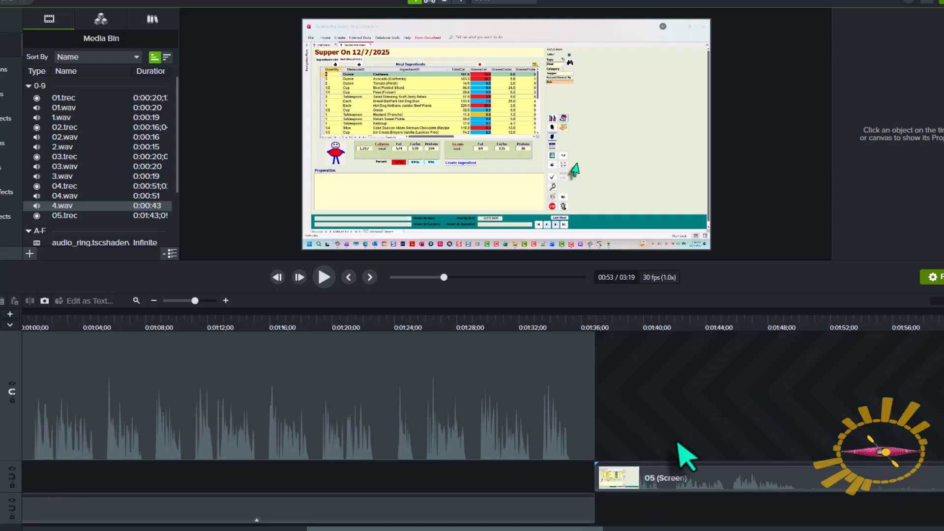
pyautogui.moveTo(632, 487); pyautogui.dragTo(632, 512)
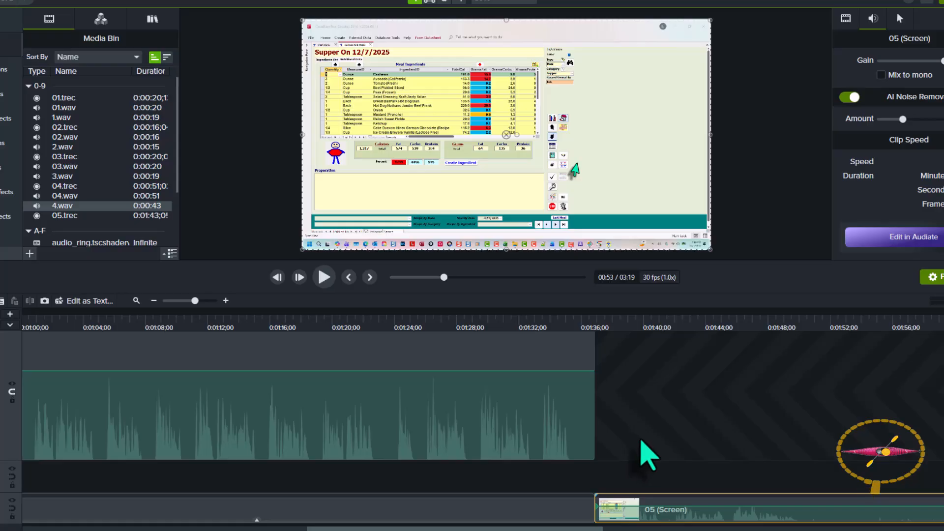
pyautogui.hscroll(10, 647, 455)
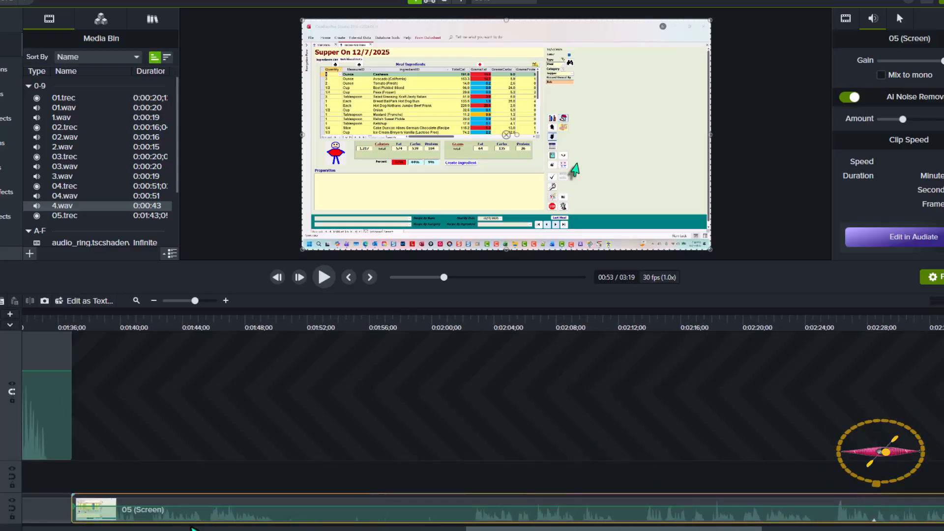
pyautogui.click(190, 506)
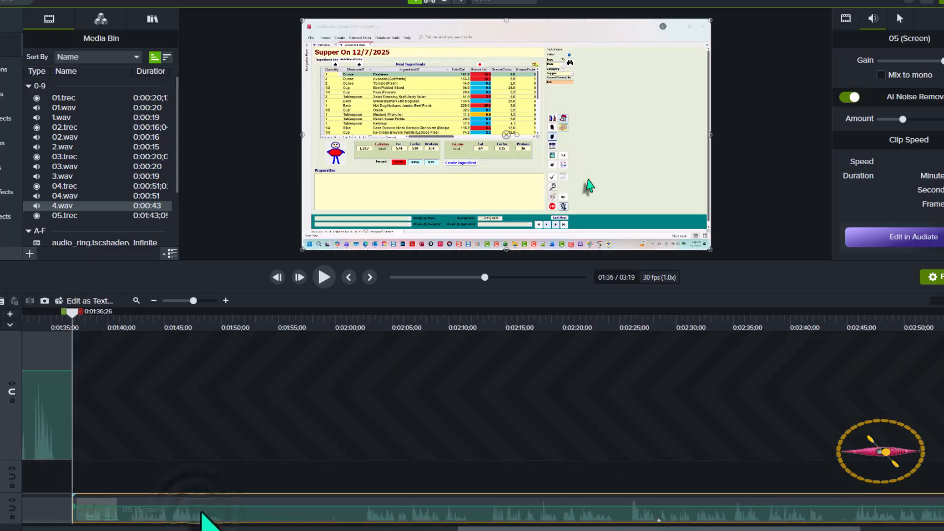
pyautogui.scroll(-3, 205, 509)
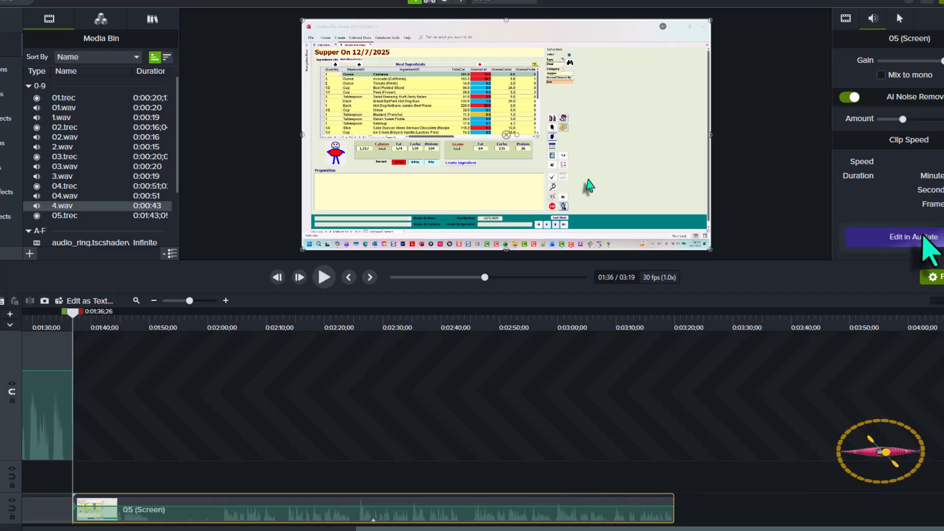
# Open the 05 clip's audio in Audiate, saving the current 04 Audiate project first
pyautogui.click(923, 237)
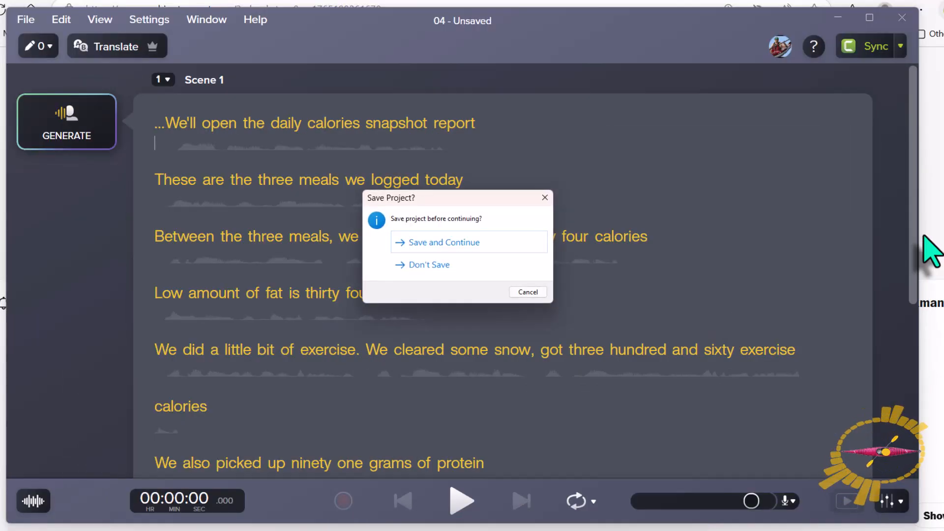
pyautogui.press('Return')
pyautogui.press('Return')
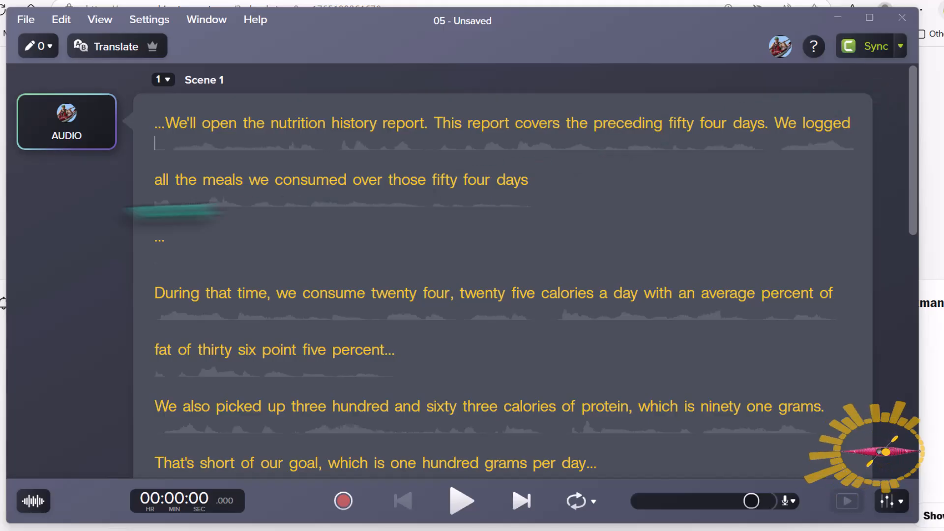
# Generate AI voice audio for the 05 script using the English (US) voice Eric at speed 1.07
pyautogui.click(65, 120)
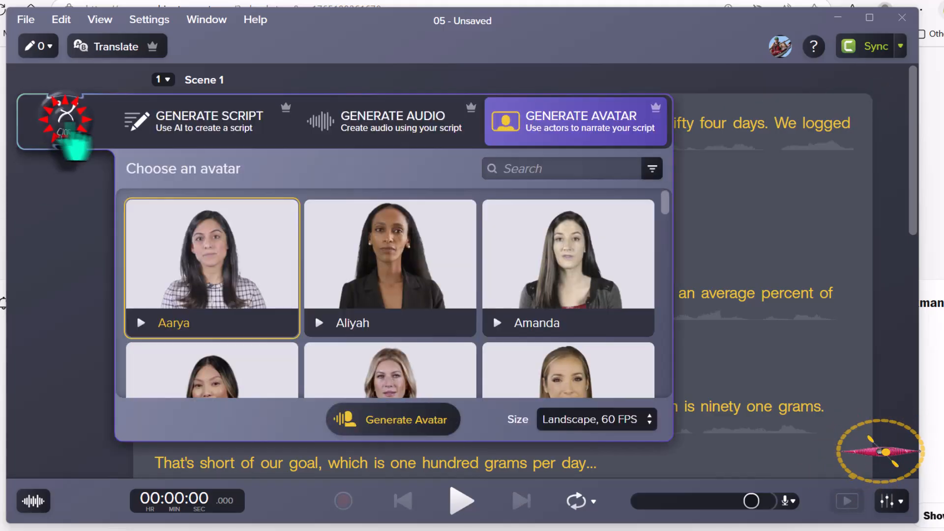
pyautogui.click(383, 121)
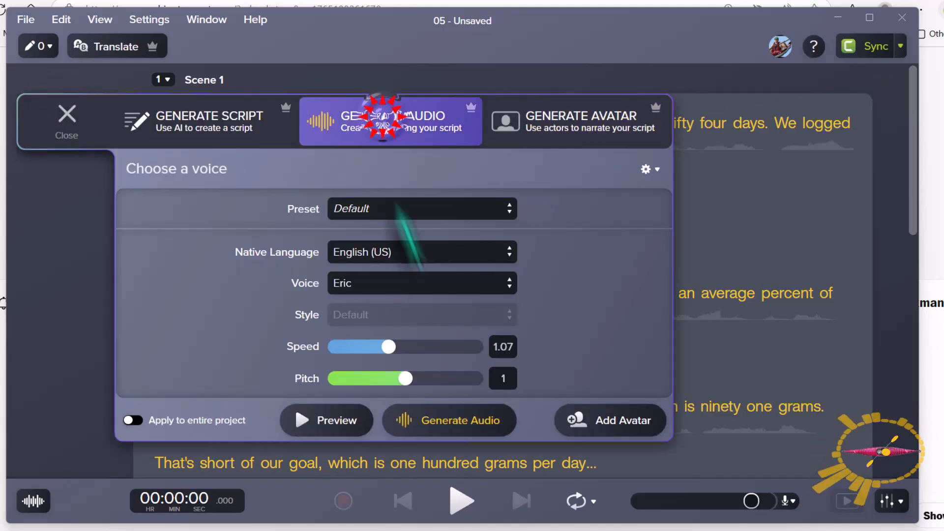
pyautogui.click(465, 426)
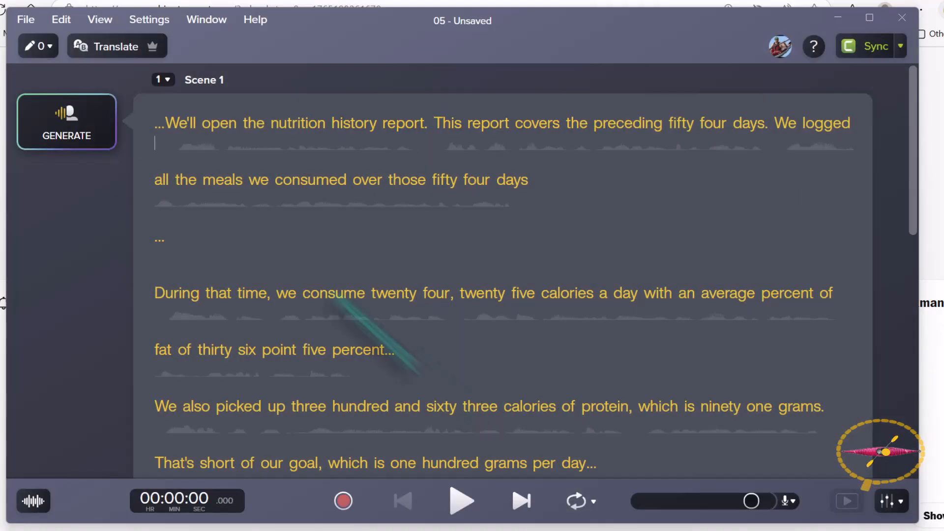
# Delete the standalone ellipsis and its empty line after "those fifty four days" in the 05 script
pyautogui.click(156, 240)
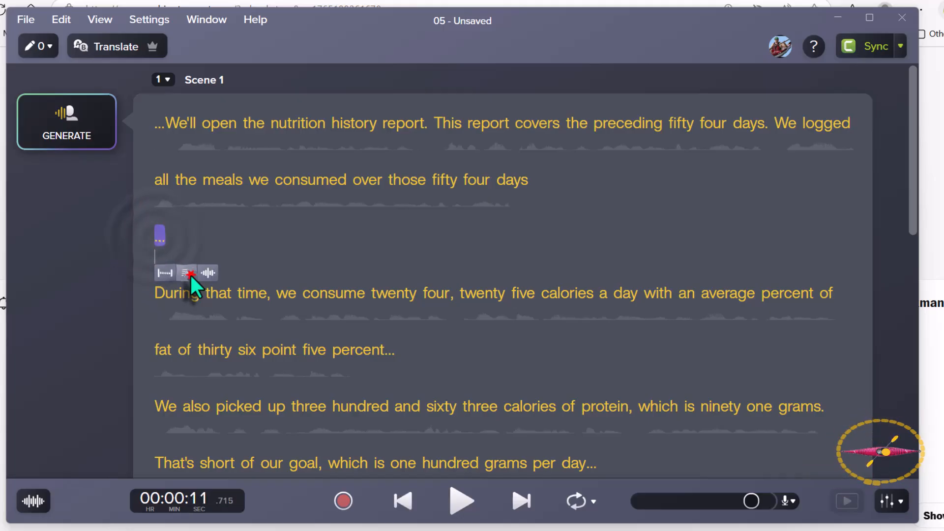
pyautogui.click(188, 273)
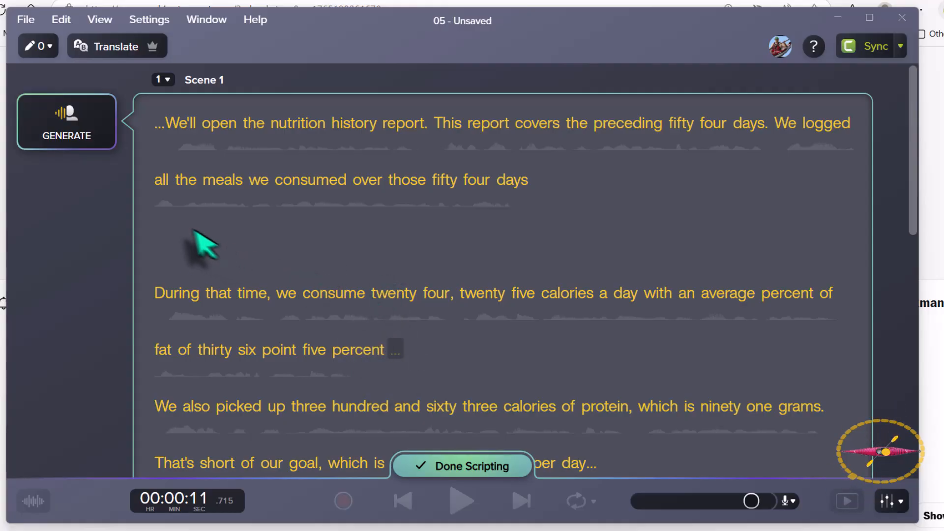
pyautogui.press('Delete')
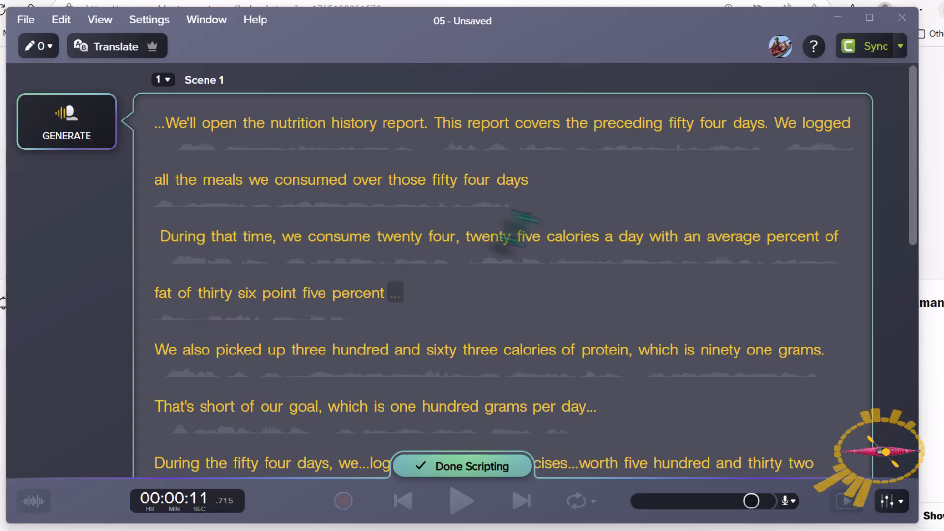
# Remove the ellipses after "five percent", "grams per day", "calories per day", "fifty four day period" and "close the nutrition", and finish editing the 05 script
pyautogui.scroll(-1, 541, 352)
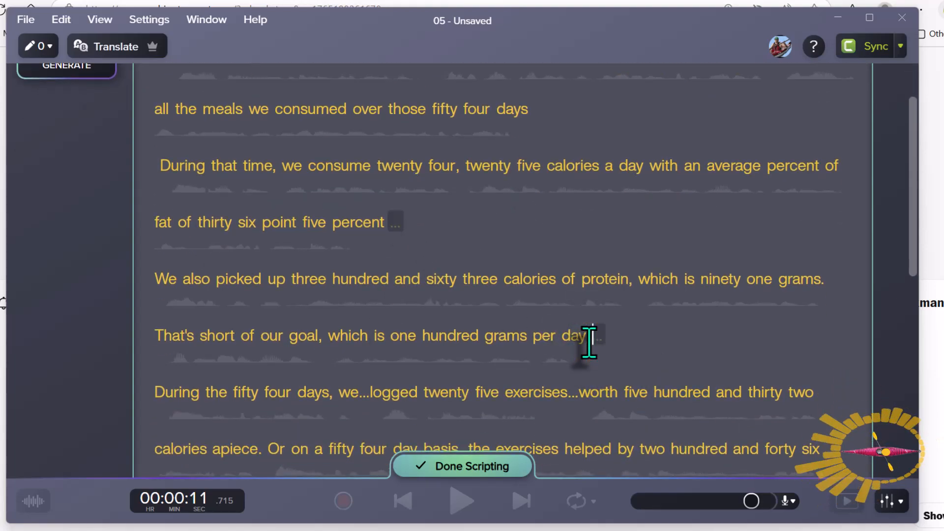
pyautogui.scroll(-2, 590, 363)
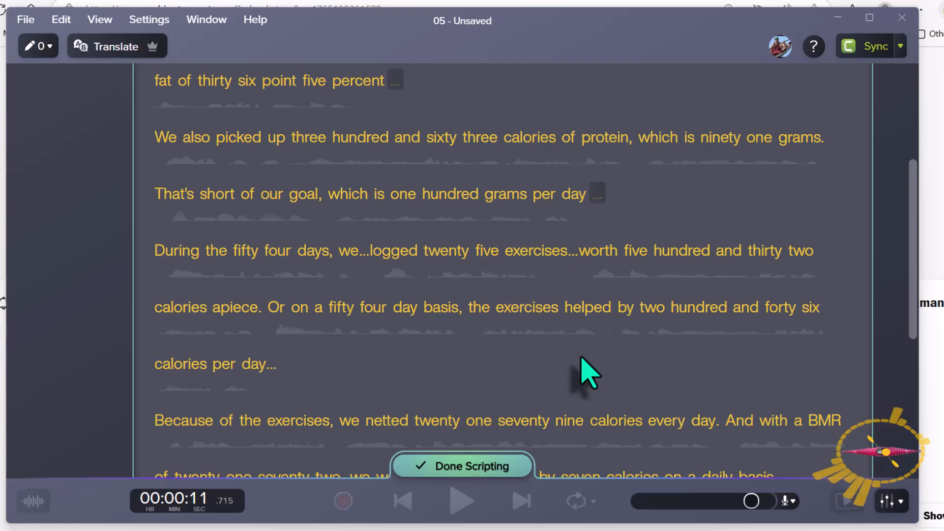
pyautogui.click(265, 364)
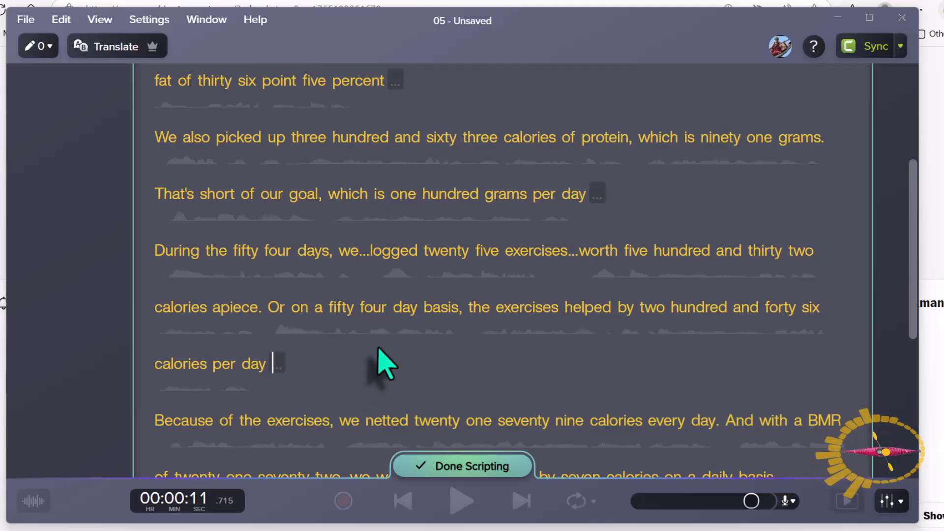
pyautogui.scroll(-2, 394, 374)
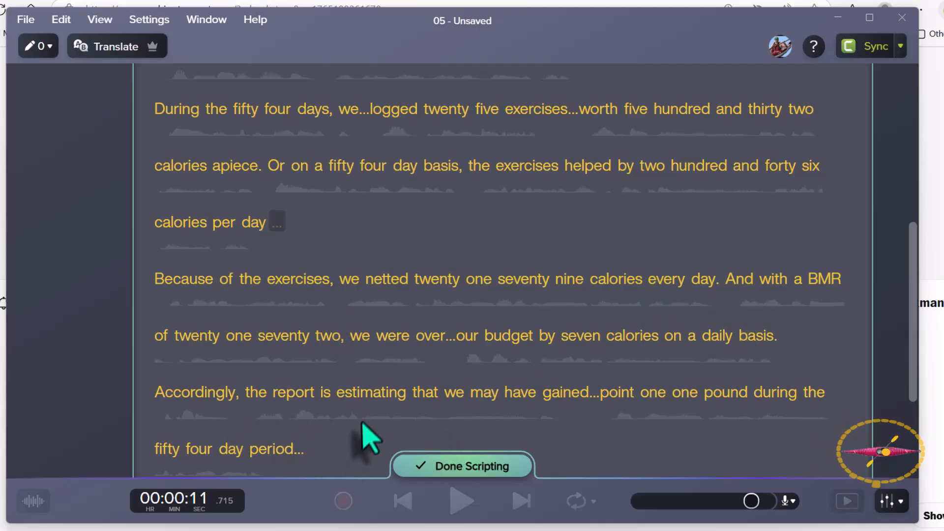
pyautogui.scroll(-3, 344, 399)
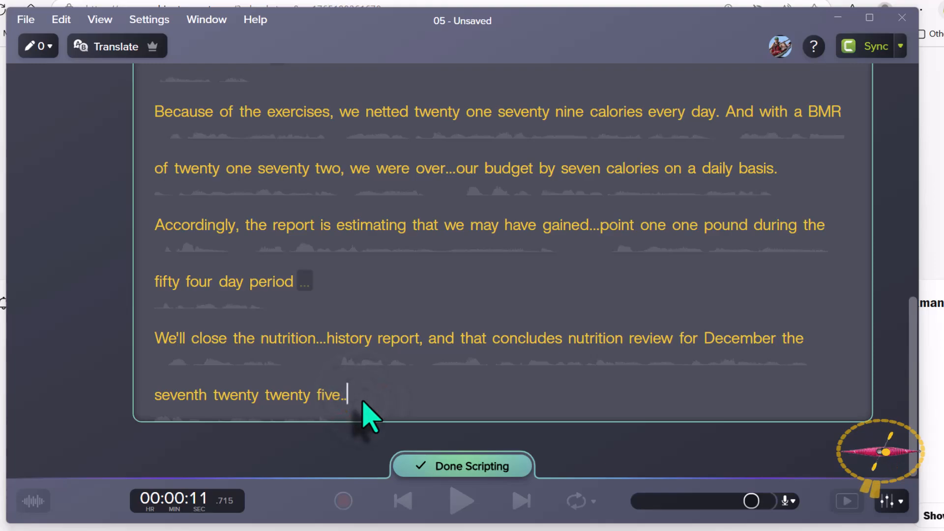
pyautogui.click(317, 347)
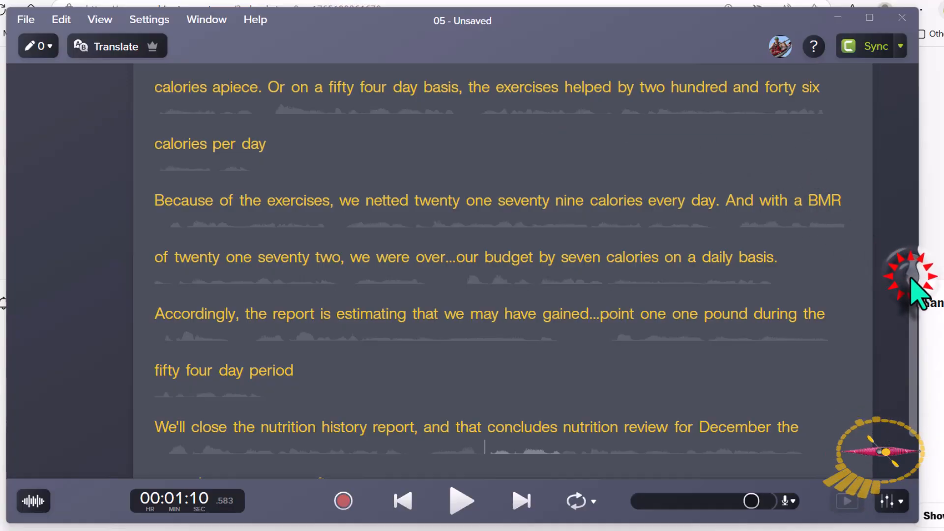
# Close up the extra gap between "we" and "logged" in the 05 script's "During the fifty four days" sentence and finish scripting
pyautogui.moveTo(911, 279); pyautogui.dragTo(936, 227)
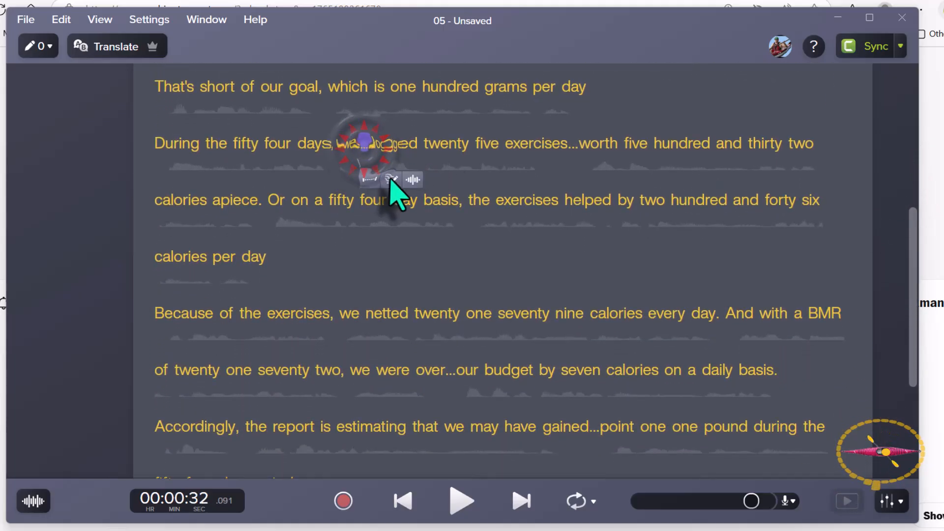
pyautogui.click(392, 180)
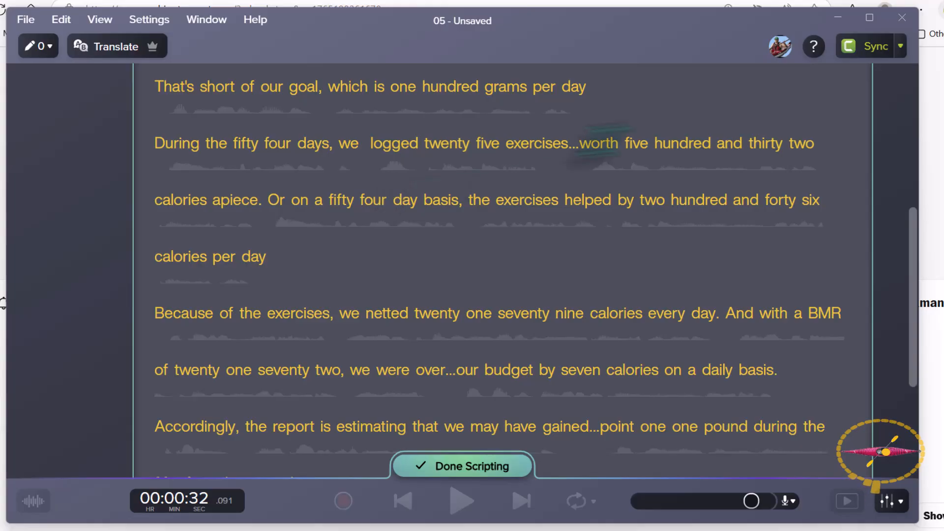
pyautogui.click(913, 248)
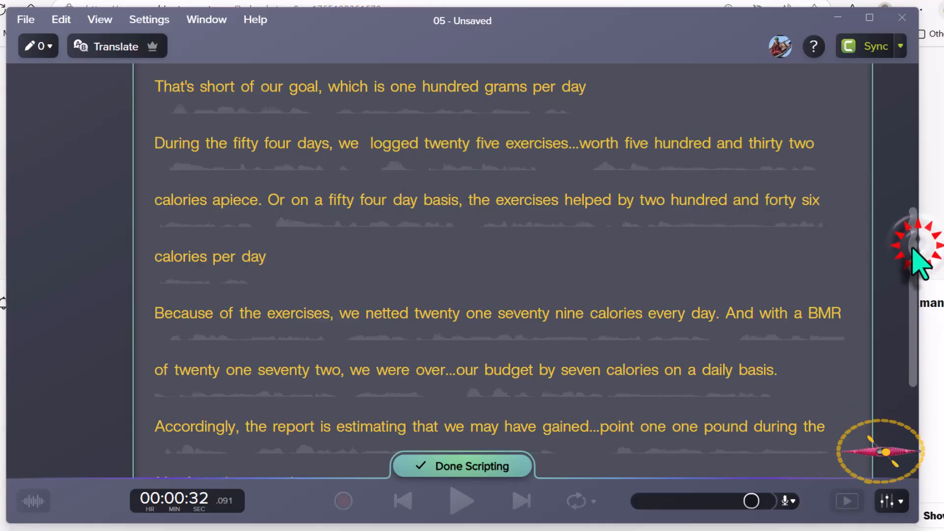
pyautogui.moveTo(914, 251); pyautogui.dragTo(915, 276)
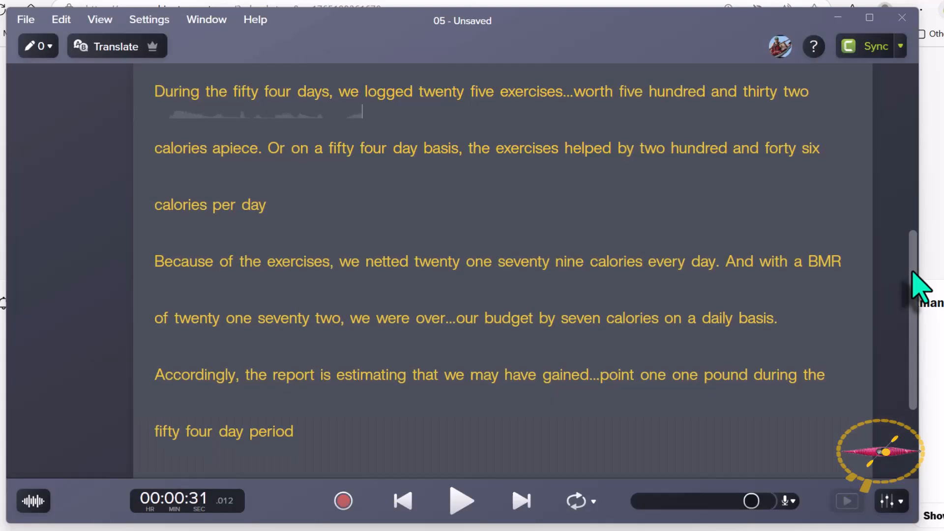
pyautogui.moveTo(913, 273); pyautogui.dragTo(900, 340)
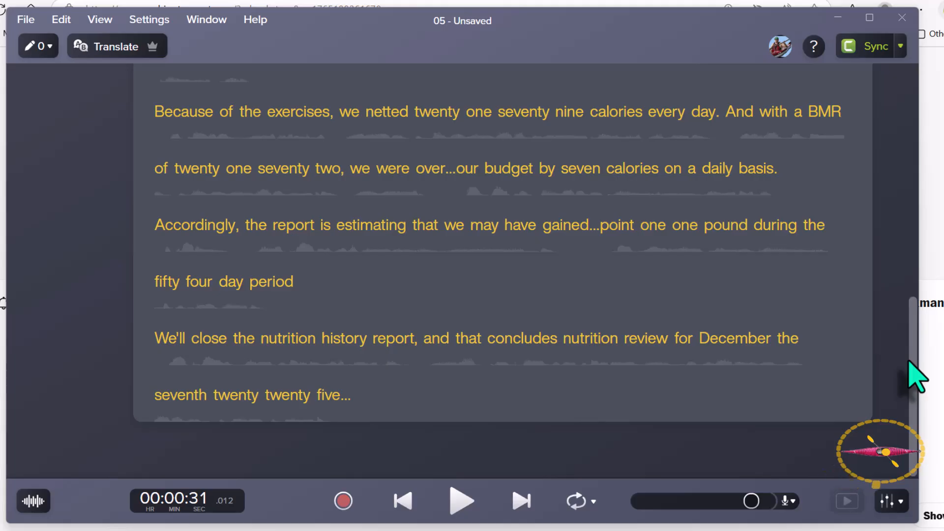
# Export the 05 audio as 5.wav in the WORKINGFOLDER NL folder
pyautogui.hotkey('ctrl', 'e')
pyautogui.press('Return')
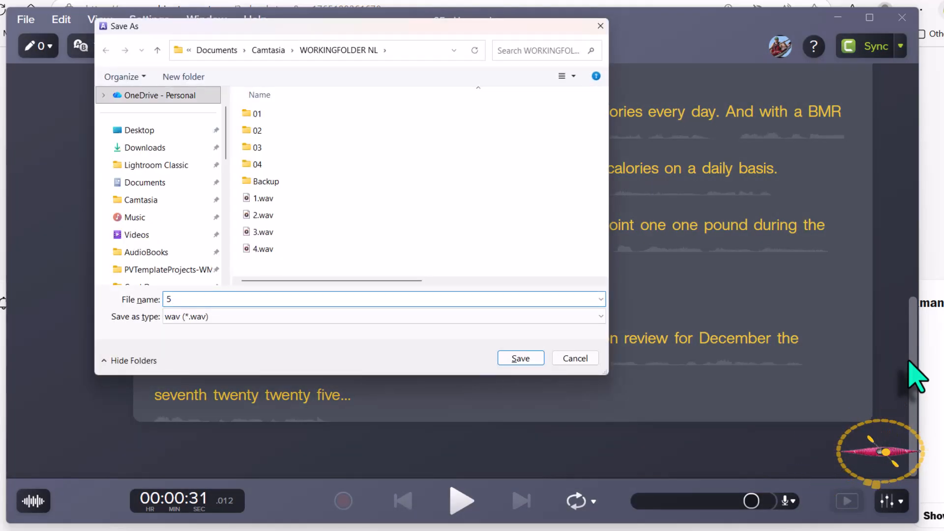
pyautogui.press('Return')
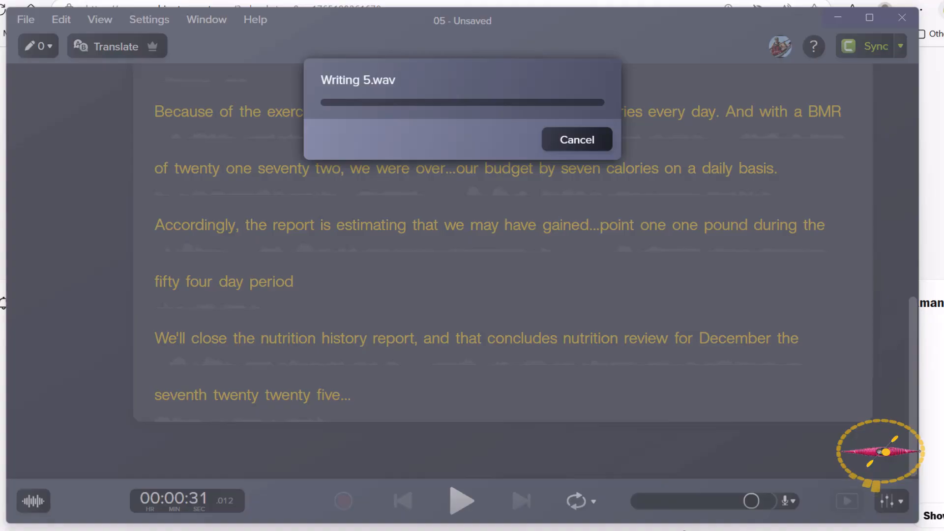
# Switch to Camtasia, select the 05 audio clip on the timeline, and import 5.wav into the media bin
pyautogui.moveTo(614, 530)
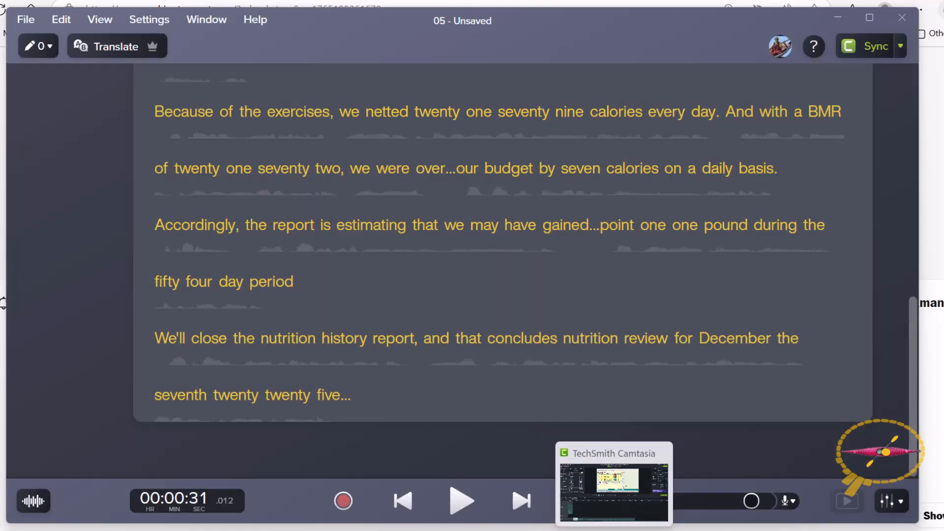
pyautogui.click(614, 492)
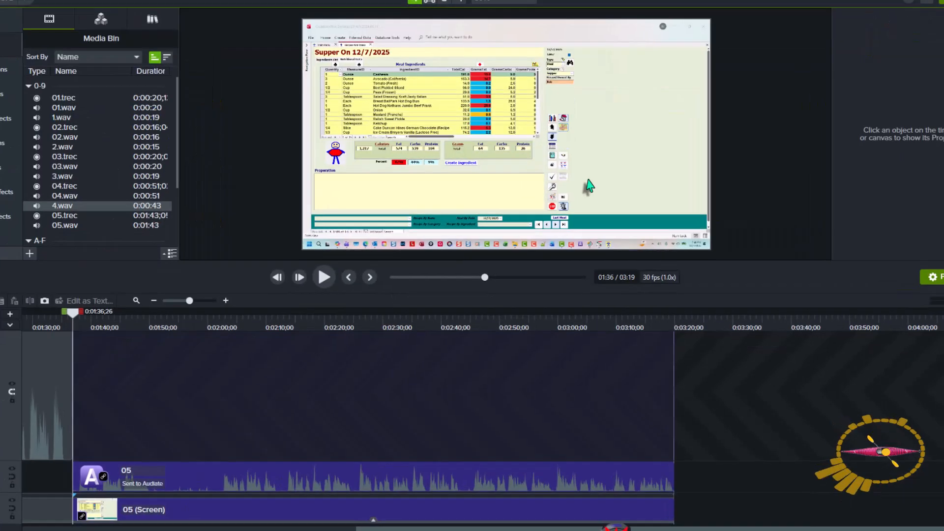
pyautogui.click(533, 485)
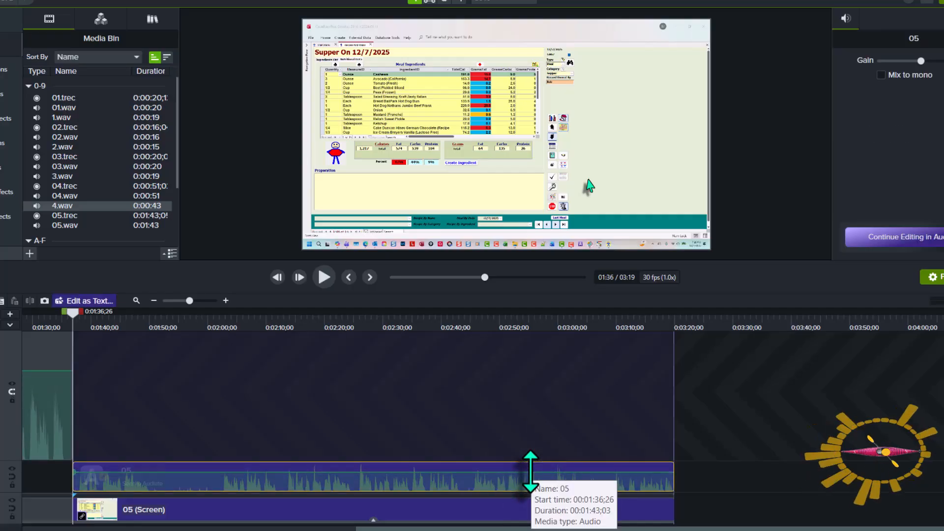
pyautogui.hotkey('ctrl', 'i')
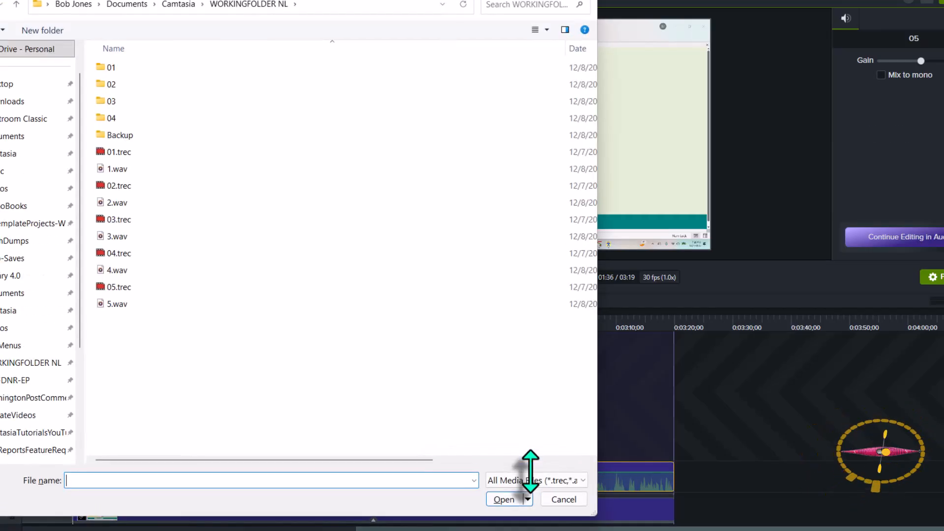
pyautogui.doubleClick(118, 304)
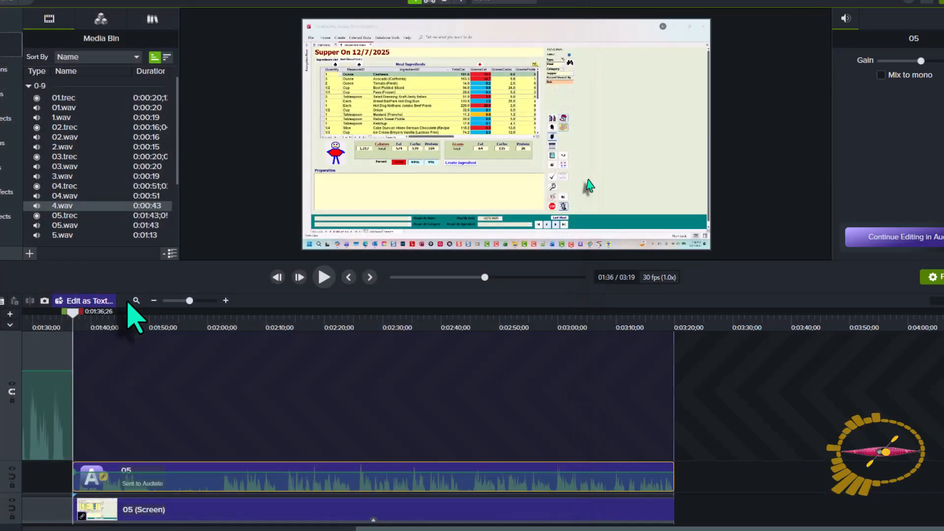
# Replace the selected 05 audio clip on the timeline with 5.wav from the media bin
pyautogui.click(95, 235)
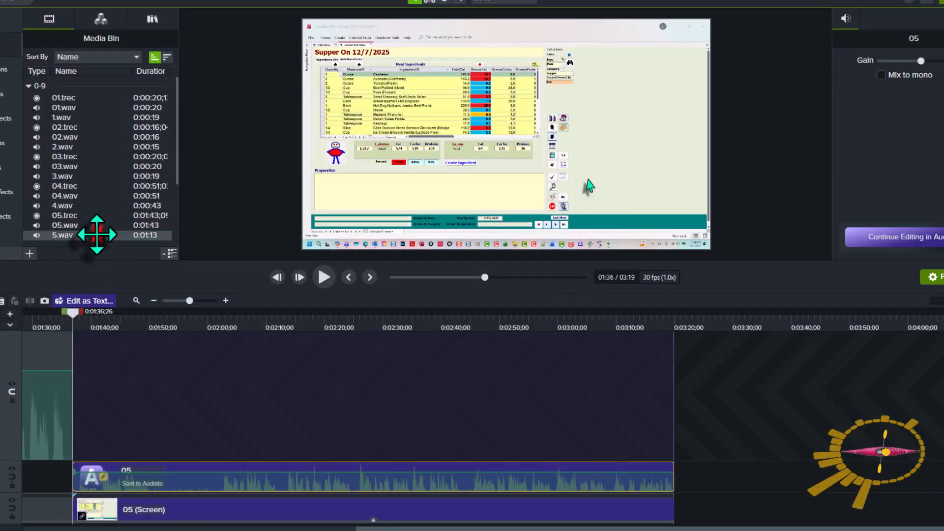
pyautogui.rightClick(108, 236)
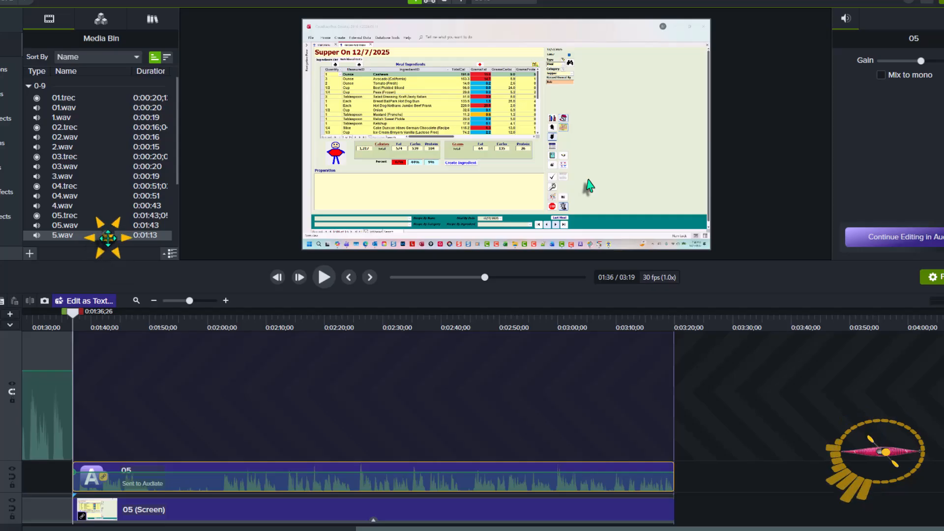
pyautogui.press('Down')
pyautogui.press('Down')
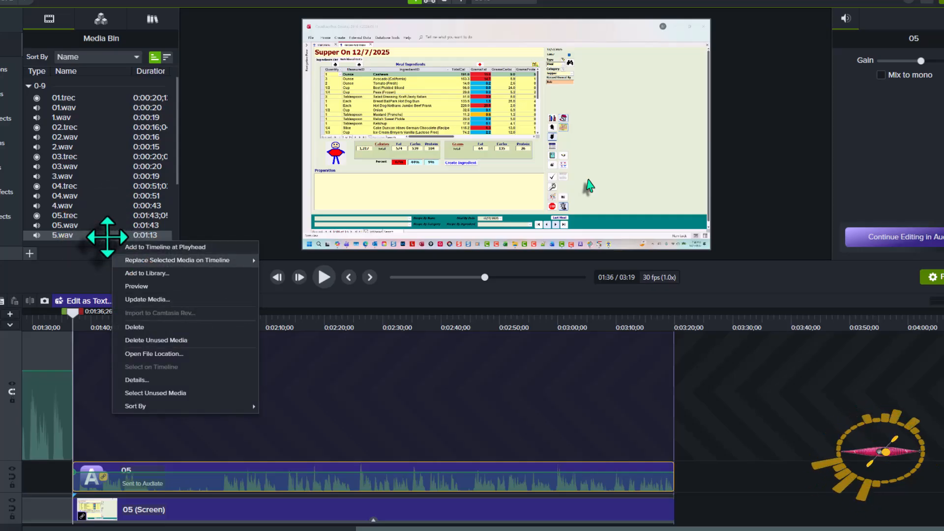
pyautogui.press('Right')
pyautogui.press('Return')
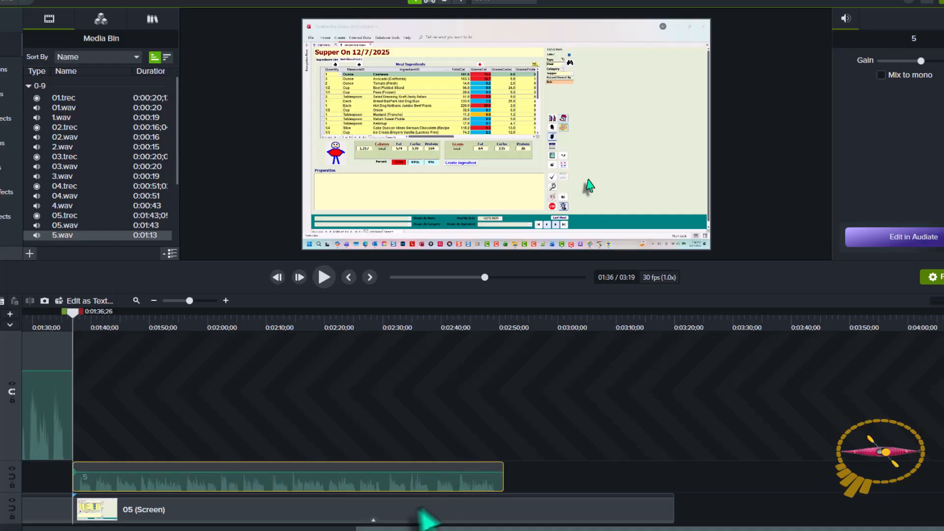
# Set the 05 (Screen) clip's speed to 1.40x so its end lines up with the end of audio clip 5
pyautogui.click(372, 522)
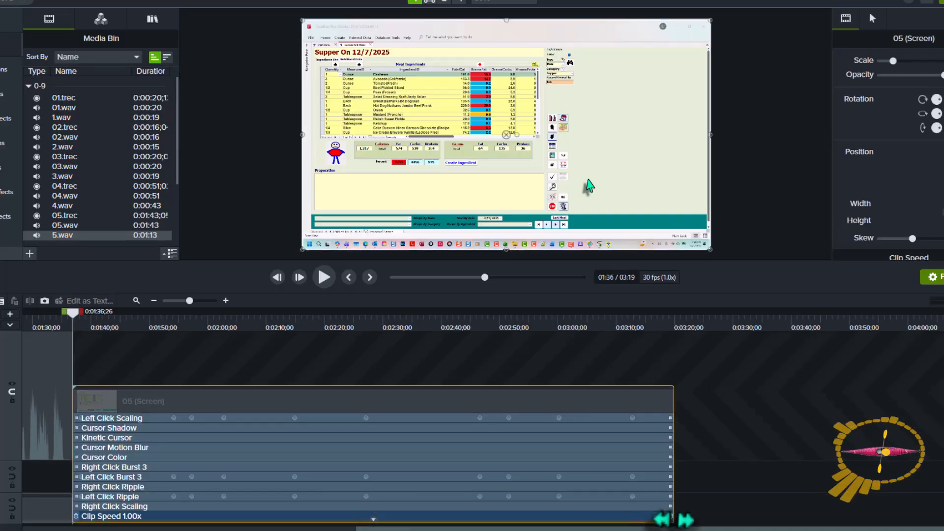
pyautogui.moveTo(673, 520); pyautogui.dragTo(549, 461)
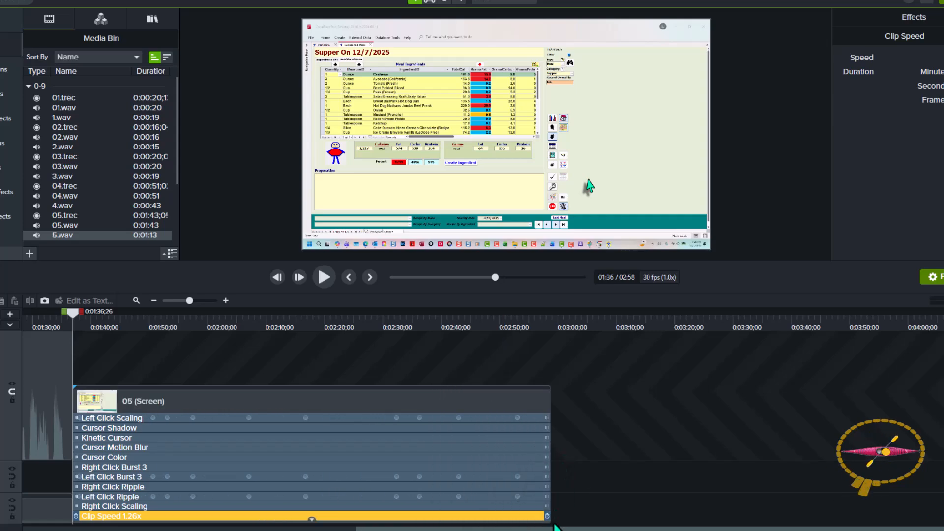
pyautogui.moveTo(547, 516); pyautogui.dragTo(496, 523)
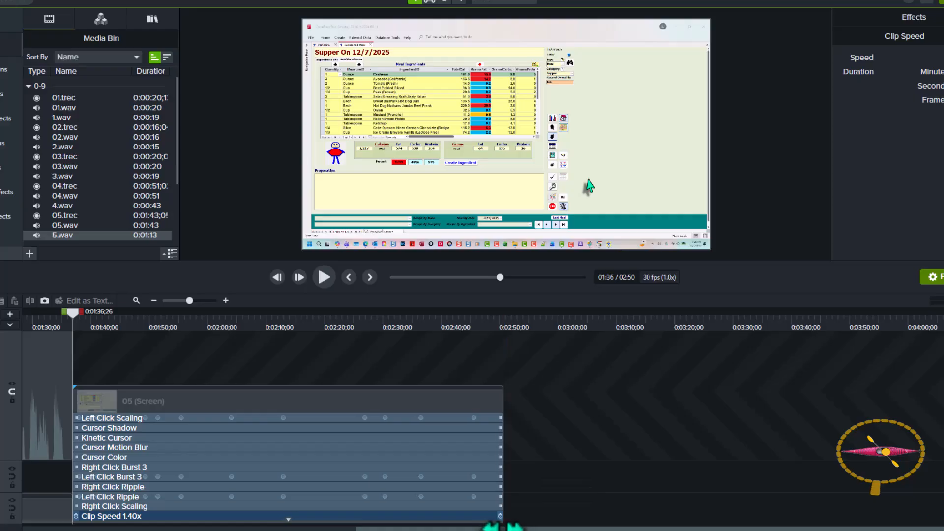
pyautogui.click(547, 479)
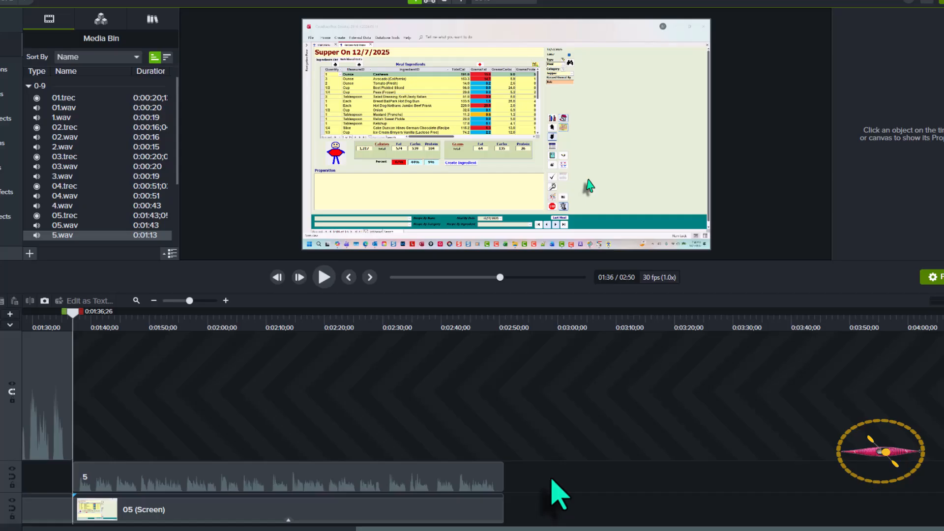
pyautogui.hotkey('ctrl', '9')
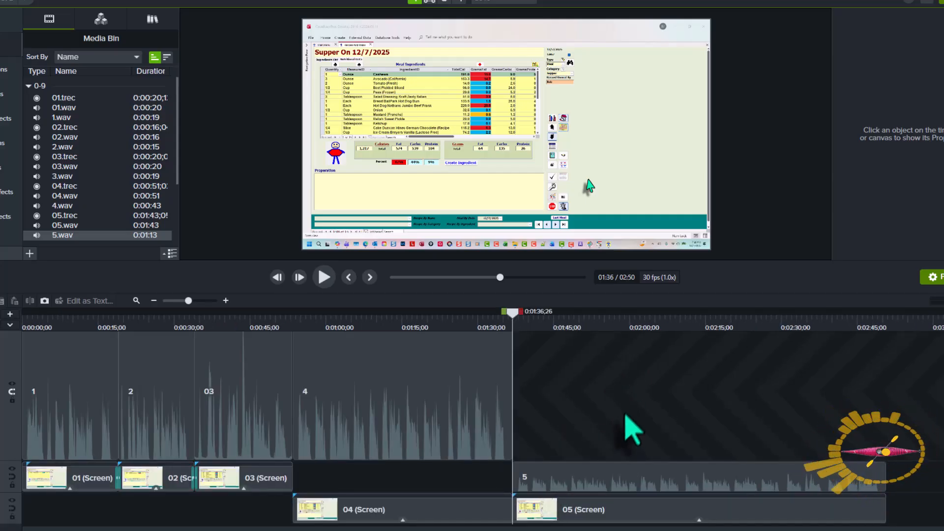
pyautogui.moveTo(624, 414); pyautogui.dragTo(7, 432)
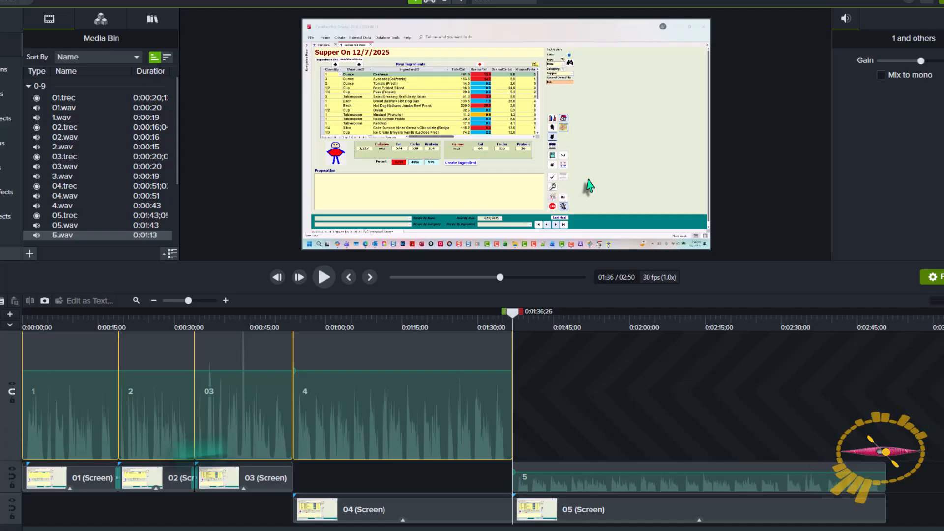
pyautogui.rightClick(423, 430)
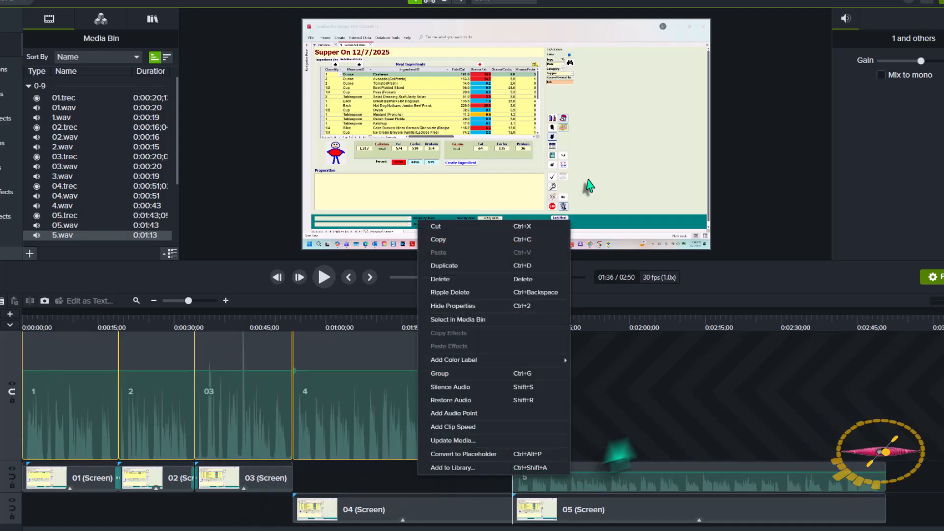
pyautogui.click(661, 435)
pyautogui.click(437, 510)
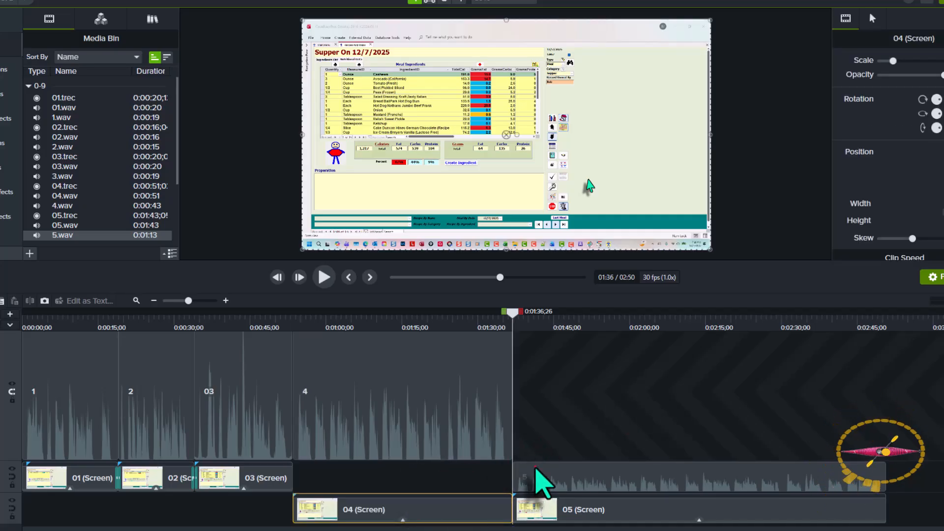
pyautogui.click(537, 473)
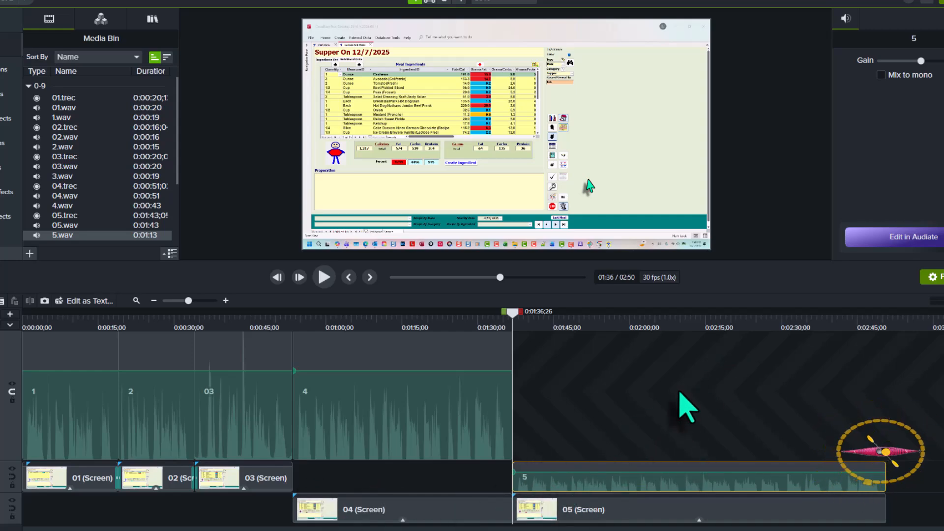
# Return the playhead to the start of the timeline and remove all empty tracks
pyautogui.hotkey('ctrl', 'Home')
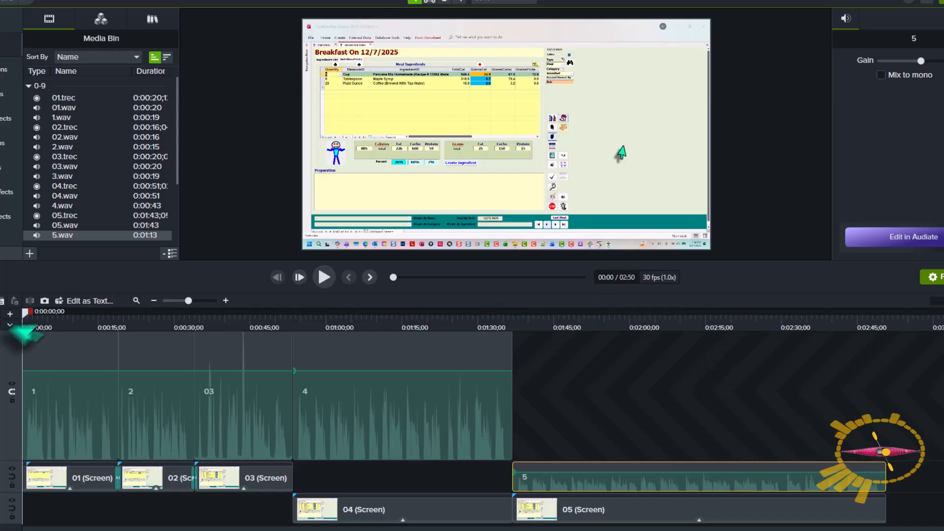
pyautogui.scroll(2, 2, 374)
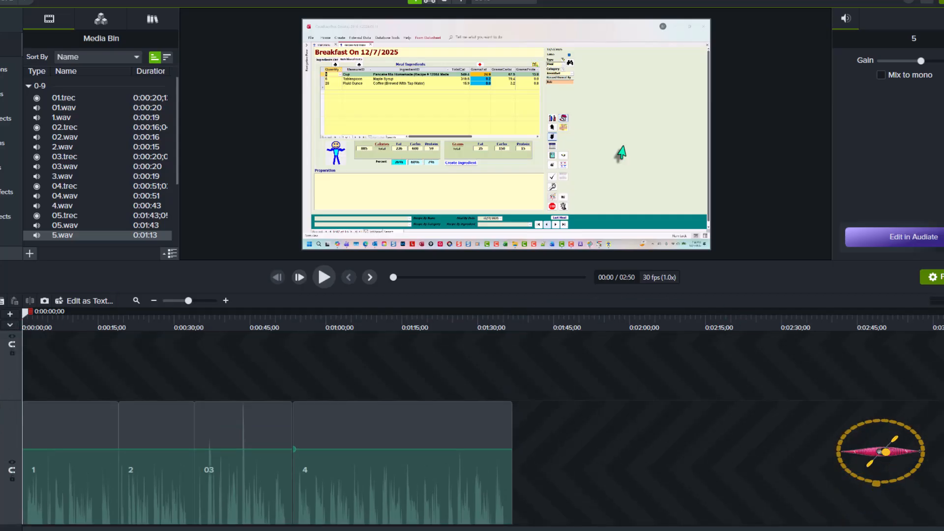
pyautogui.scroll(2, 4, 403)
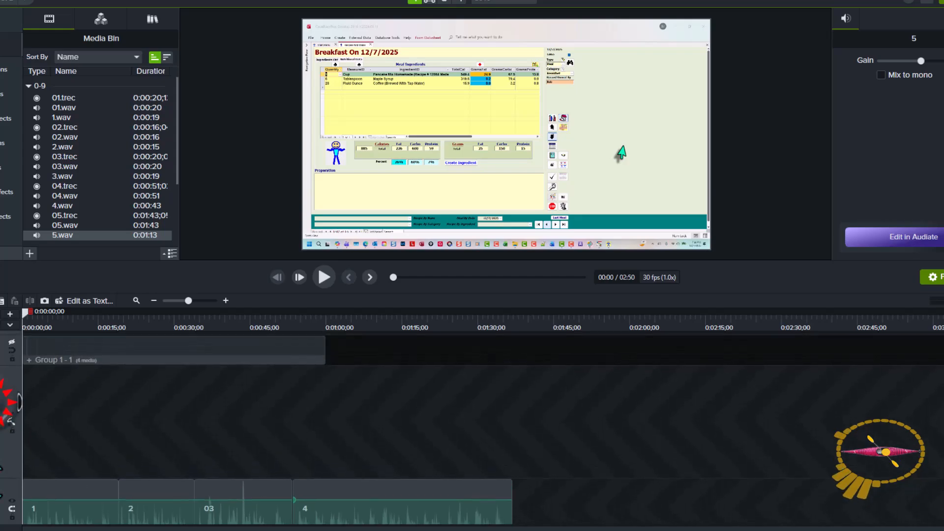
pyautogui.scroll(-2, 419, 368)
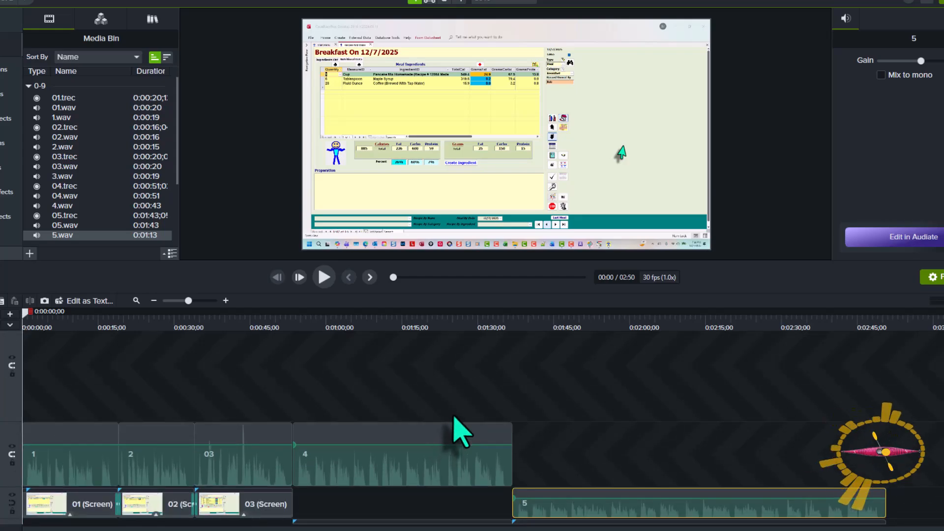
pyautogui.rightClick(622, 406)
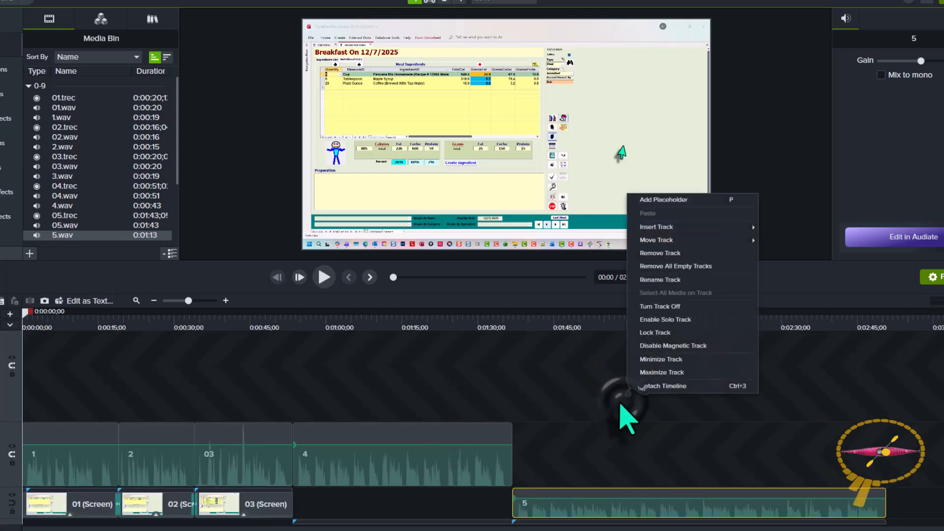
pyautogui.click(695, 269)
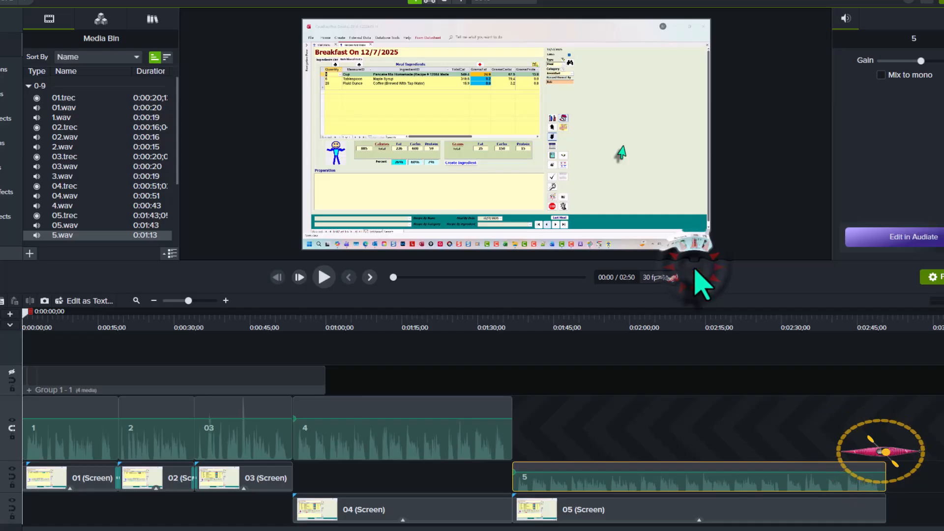
# Turn on the track holding Group 1 - 1 and ungroup that group into its separate title and watermark media
pyautogui.click(12, 372)
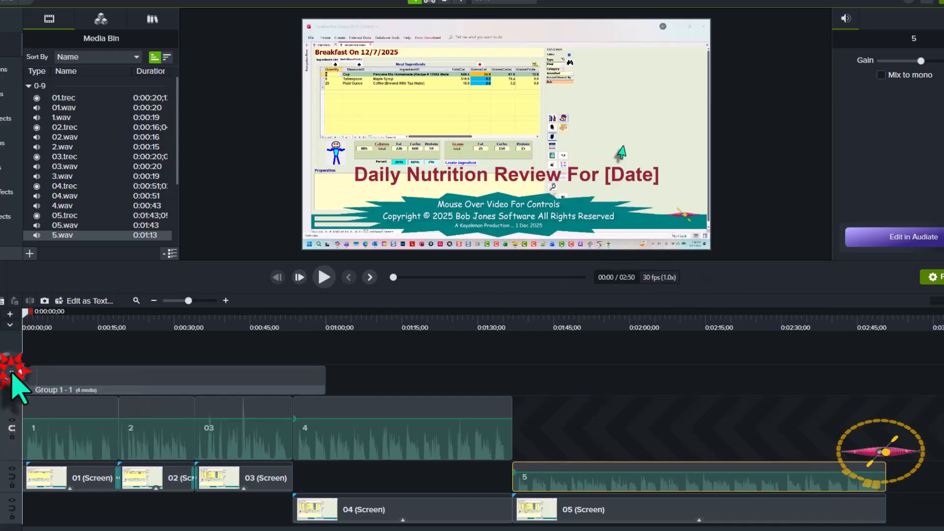
pyautogui.click(119, 380)
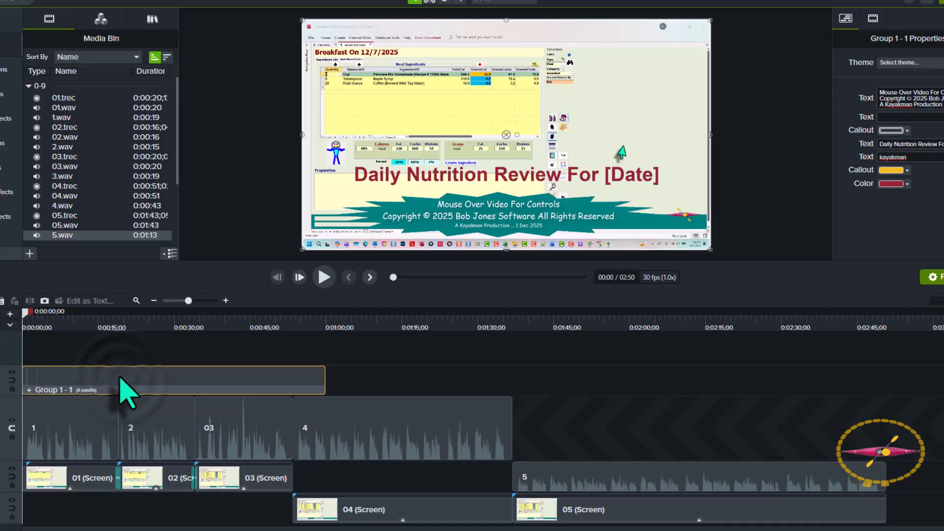
pyautogui.doubleClick(120, 379)
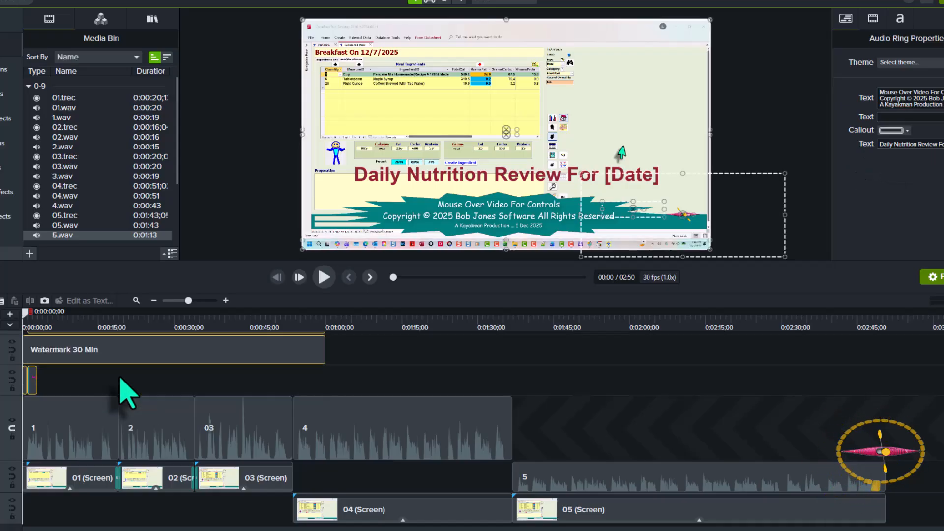
pyautogui.click(114, 382)
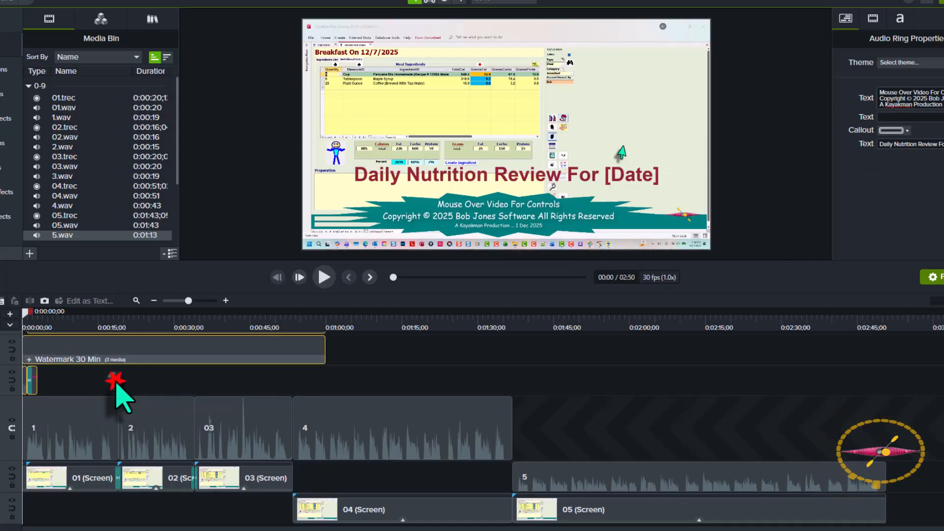
# Move the closing overlay media just after Start Group to the end of the timeline, aligning its end with the end of the video
pyautogui.click(31, 380)
pyautogui.press('Delete')
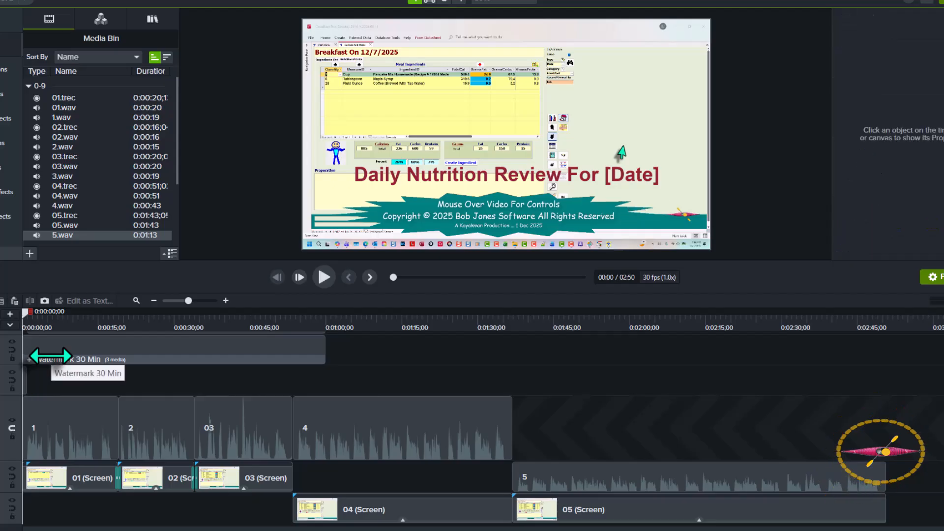
pyautogui.hotkey('ctrl', 'End')
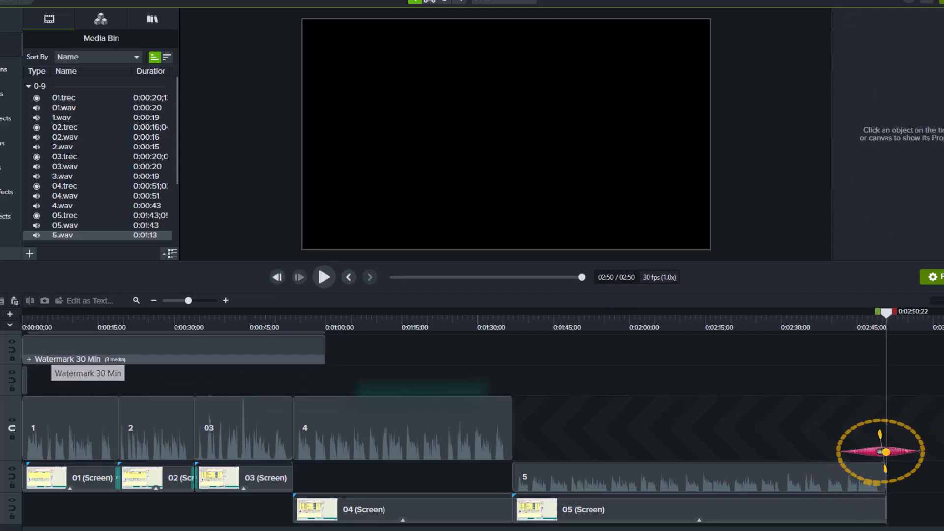
pyautogui.rightClick(858, 363)
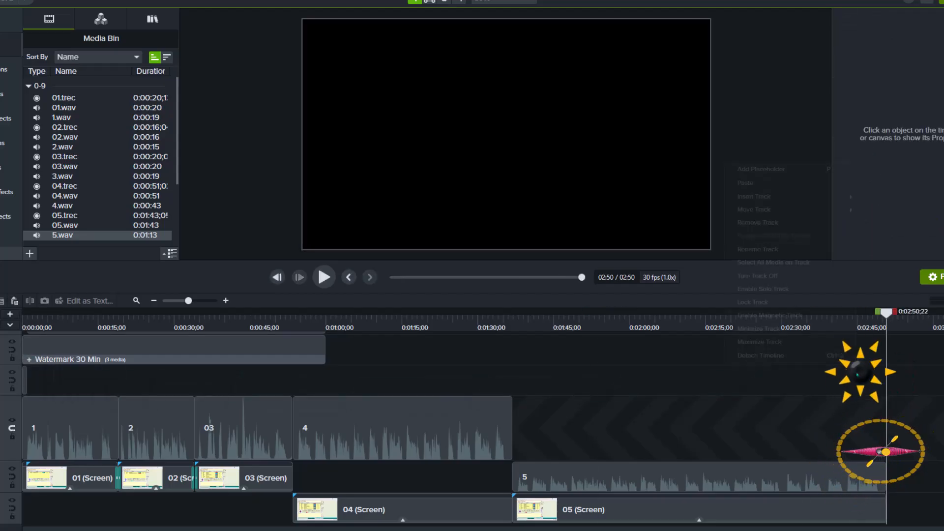
pyautogui.click(768, 183)
pyautogui.scroll(3, 938, 450)
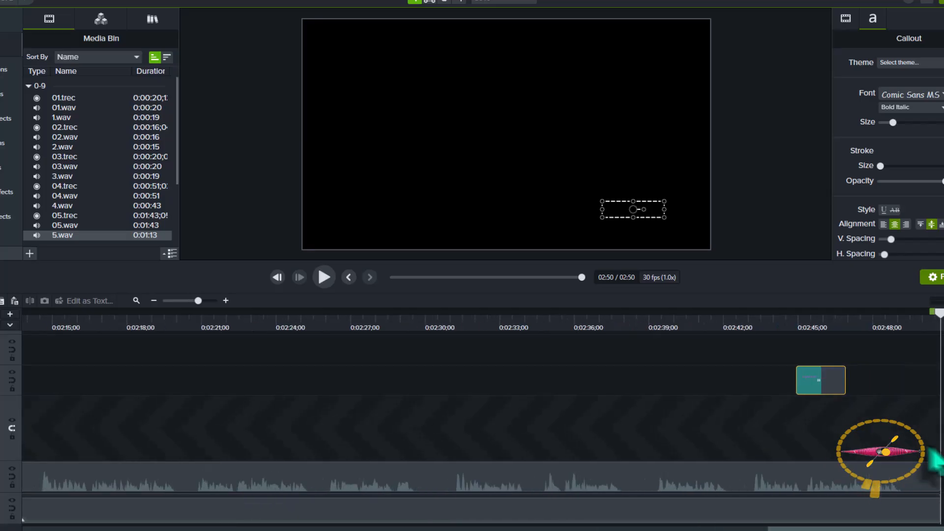
pyautogui.moveTo(834, 380); pyautogui.dragTo(919, 392)
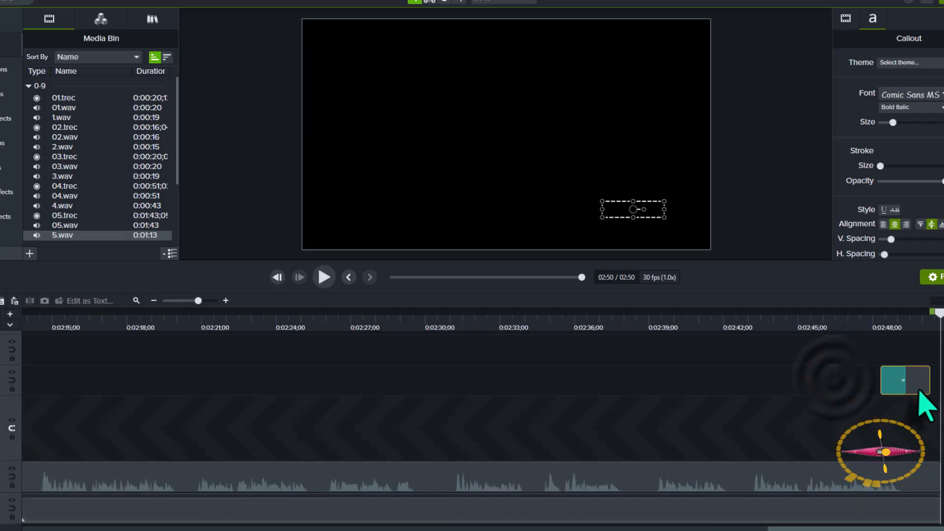
pyautogui.click(885, 452)
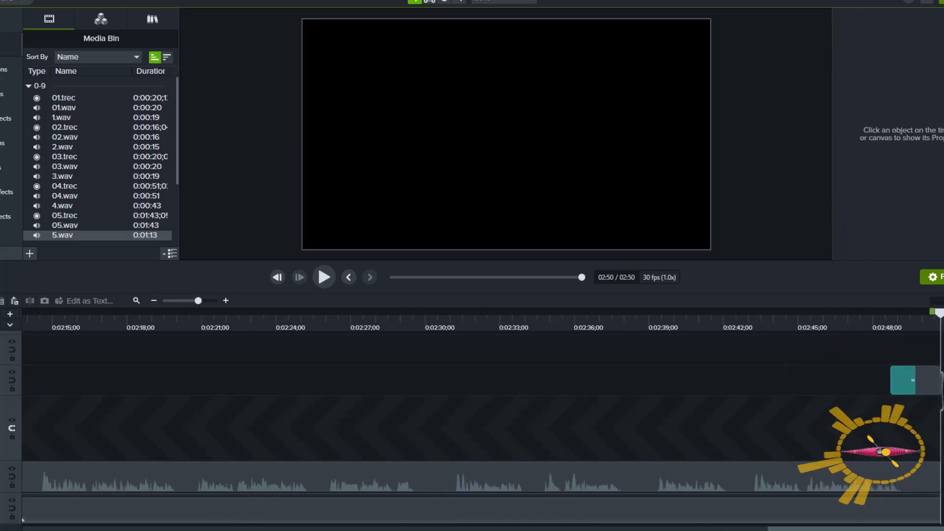
# Fit the timeline from its start and replace the [Date] placeholder in the Start Group title with 7 Dec 2025
pyautogui.hotkey('ctrl', 'Home')
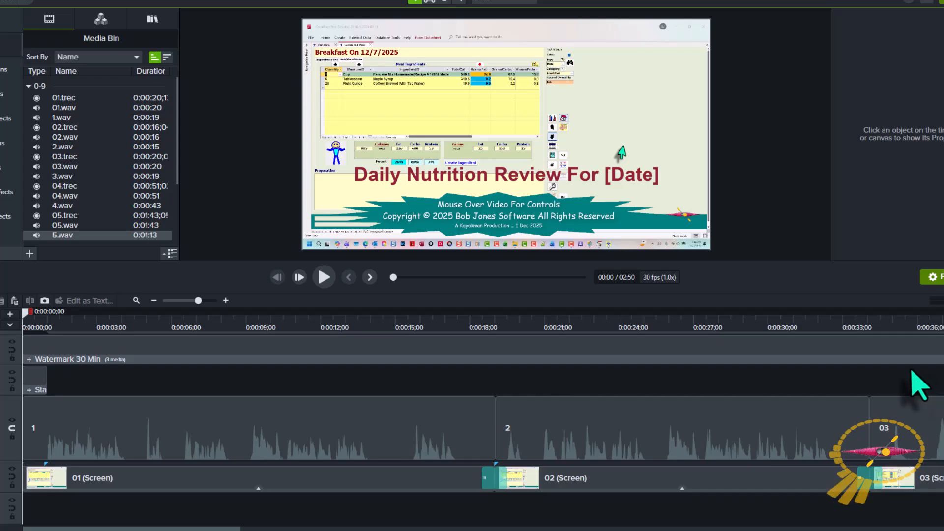
pyautogui.hotkey('ctrl', 'shift', '7')
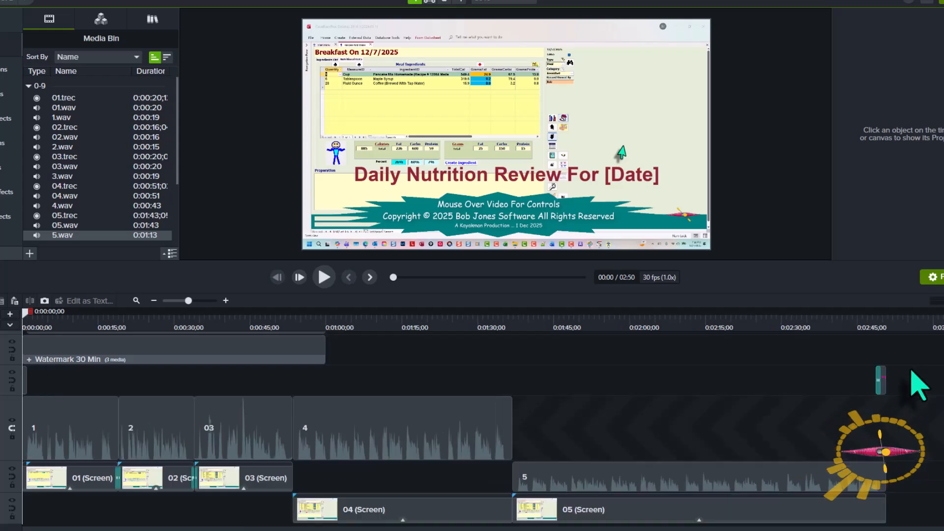
pyautogui.doubleClick(633, 175)
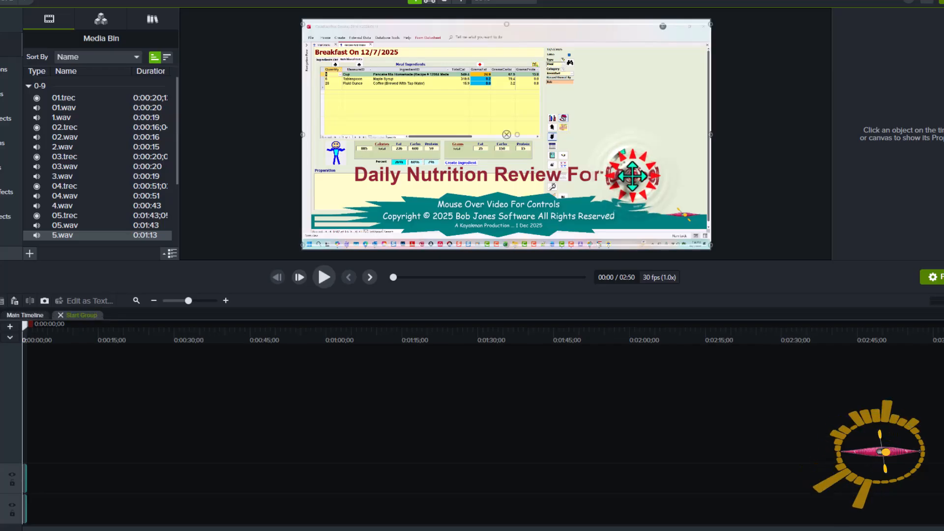
pyautogui.click(633, 175)
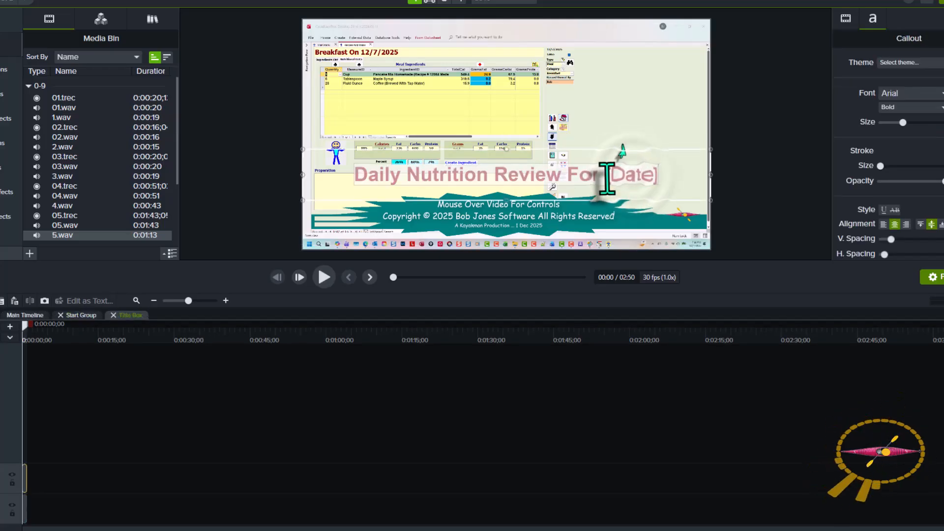
pyautogui.moveTo(604, 175); pyautogui.dragTo(661, 177)
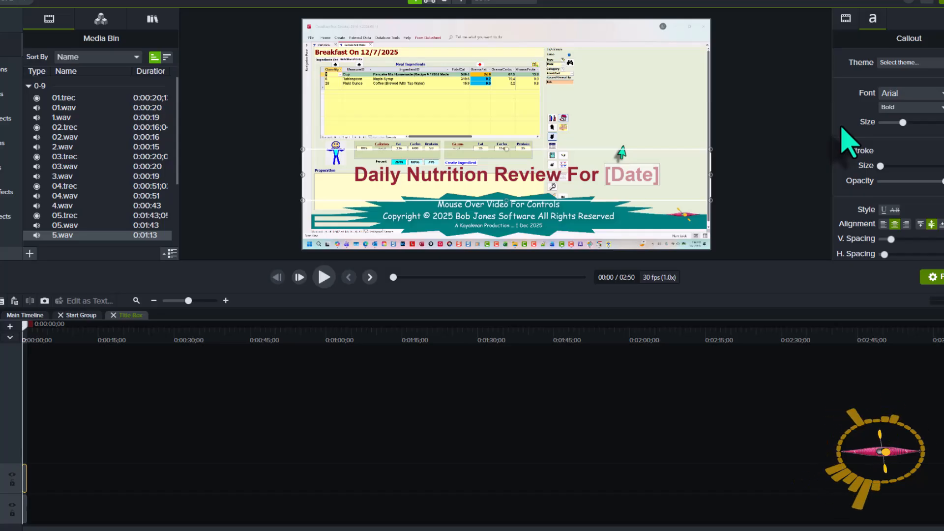
pyautogui.write('7 D')
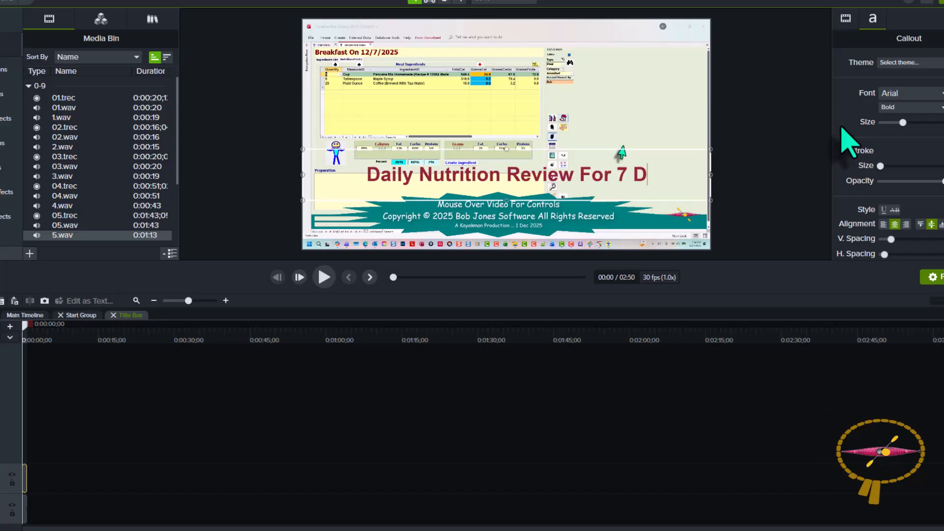
pyautogui.write('ec 2025')
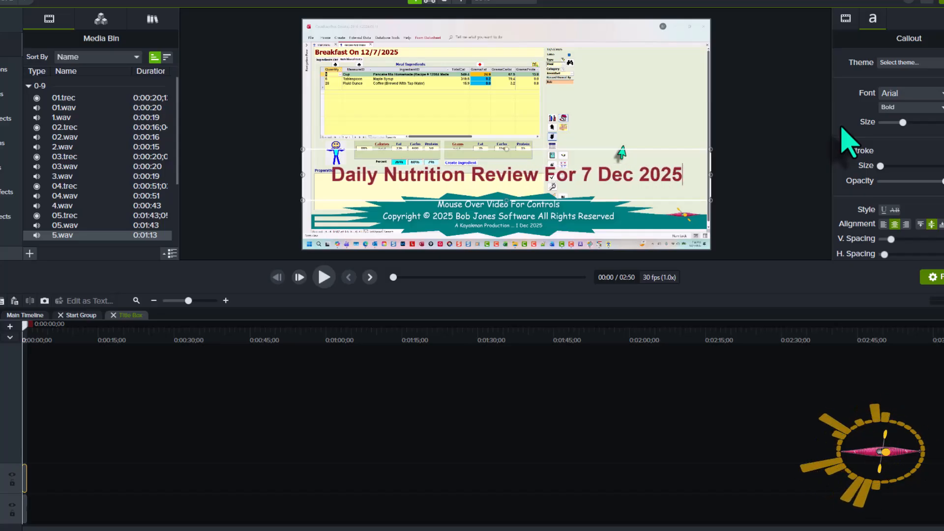
pyautogui.click(618, 419)
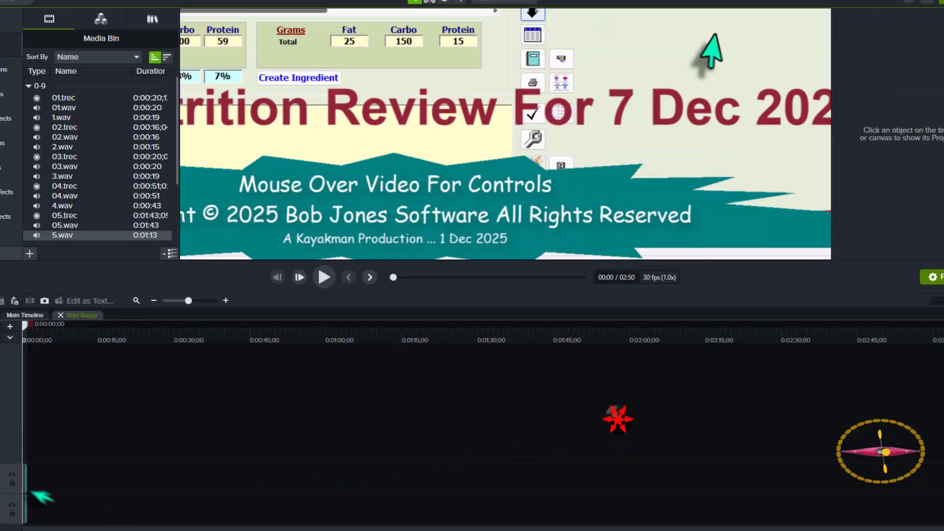
# Set the production date in the Start Group's Teal Stamp to 7 Dec 2025
pyautogui.click(449, 196)
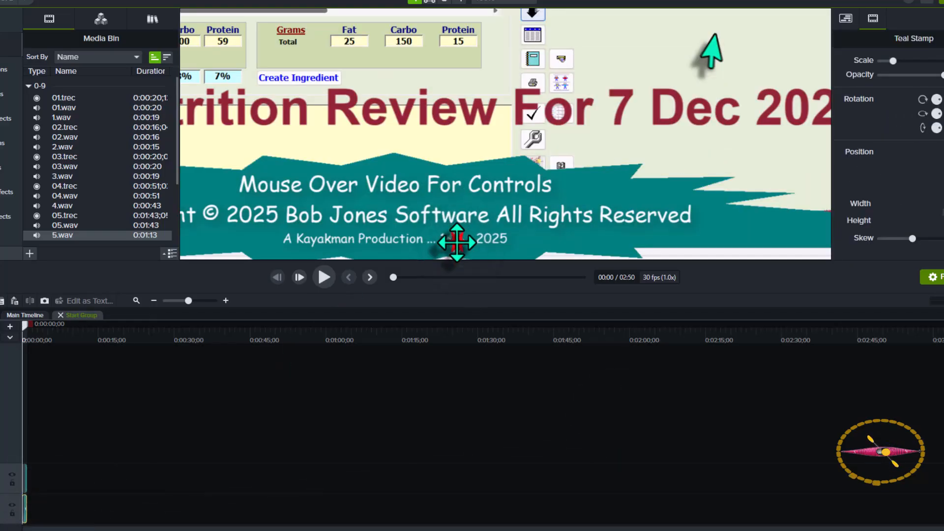
pyautogui.doubleClick(457, 242)
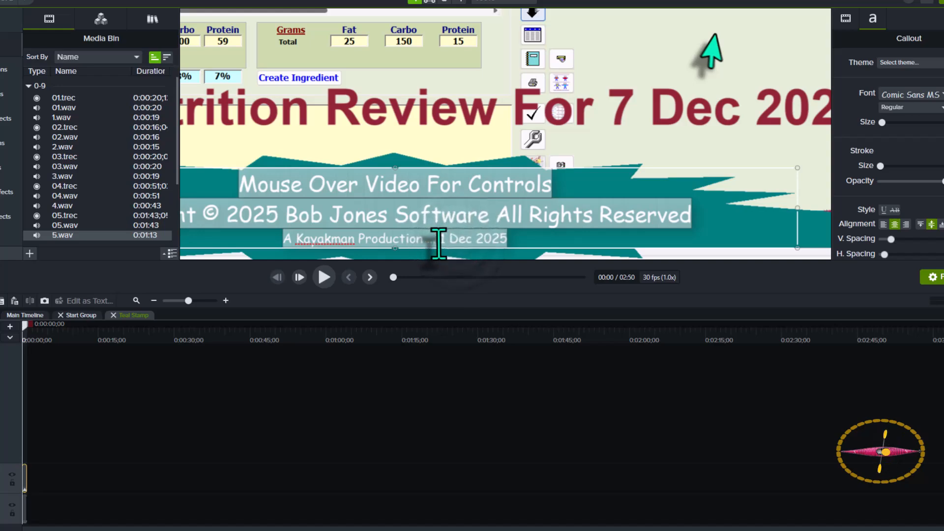
pyautogui.click(443, 243)
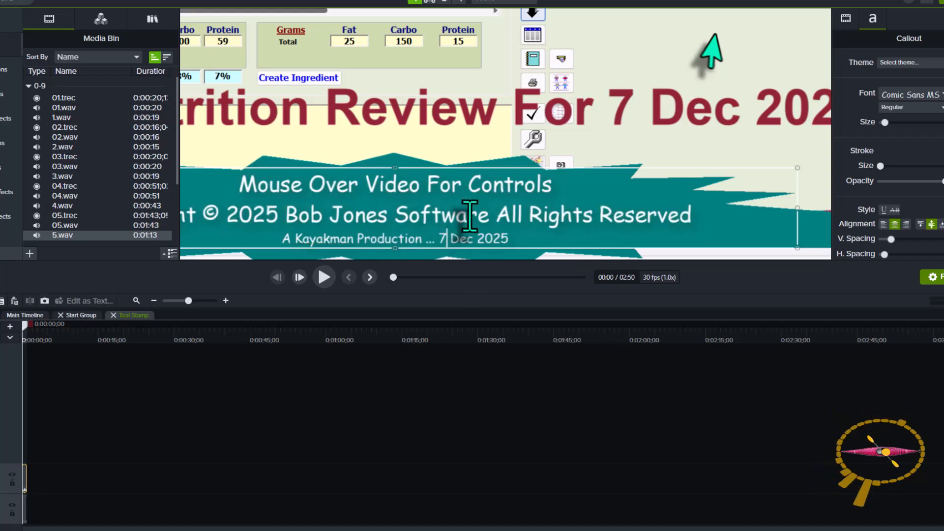
pyautogui.click(435, 429)
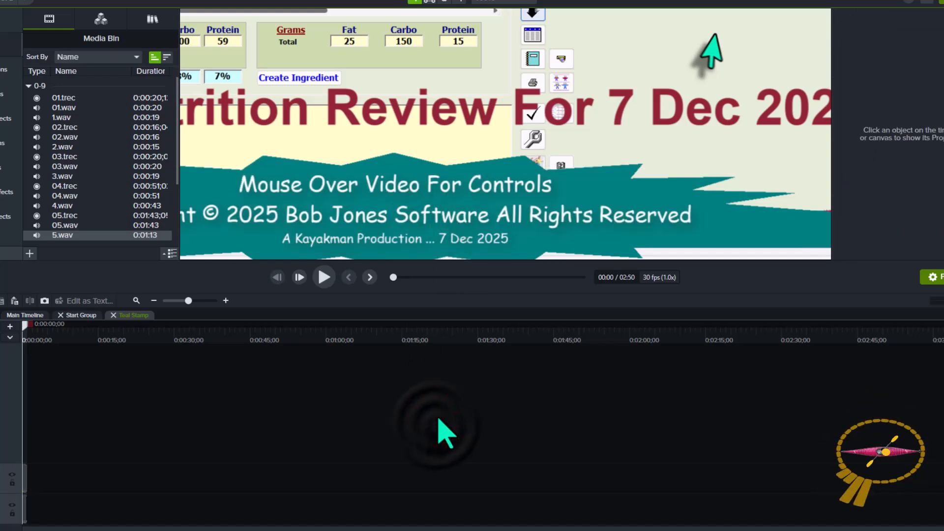
# Set the Teal Stamp's production date to 8 Dec 2025 and return to the main timeline
pyautogui.doubleClick(439, 244)
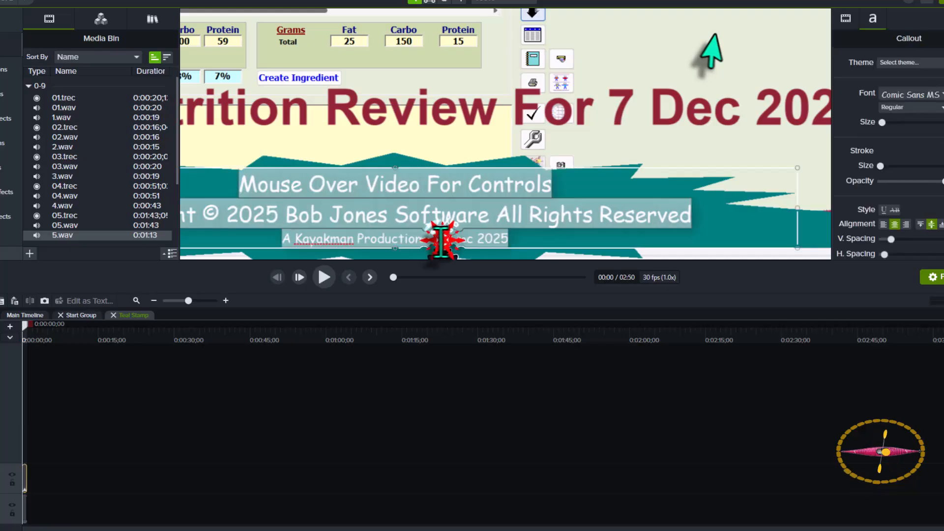
pyautogui.doubleClick(439, 243)
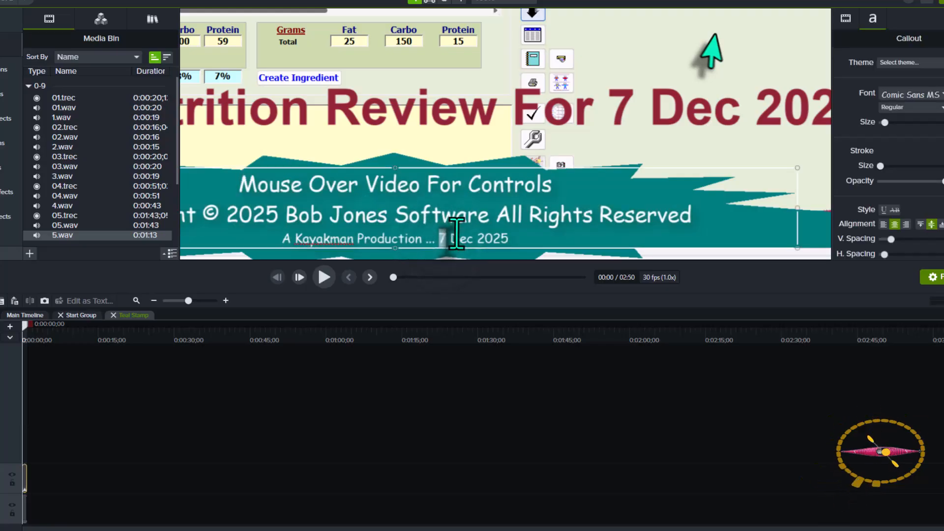
pyautogui.write('8')
pyautogui.click(511, 393)
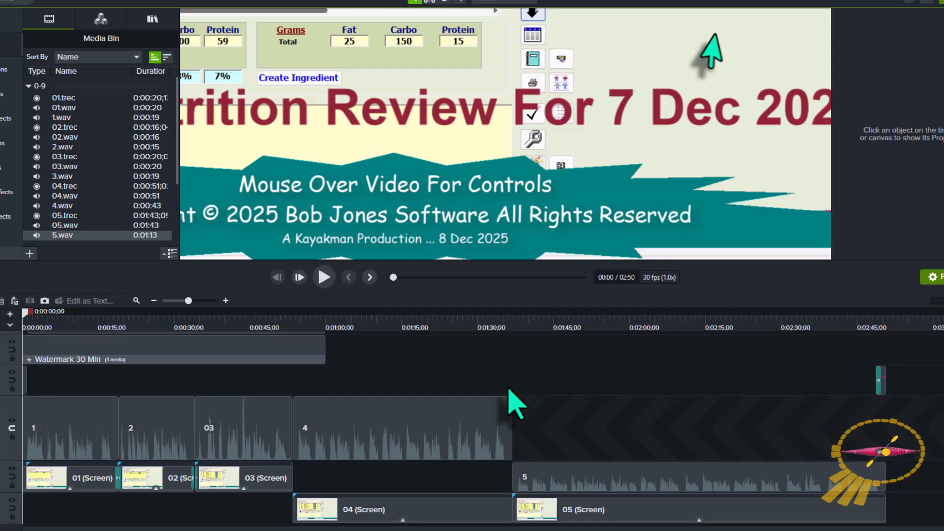
# Fit the canvas, play the video from the start in an enlarged preview, and pause it at about 0:44
pyautogui.hotkey('ctrl', '0')
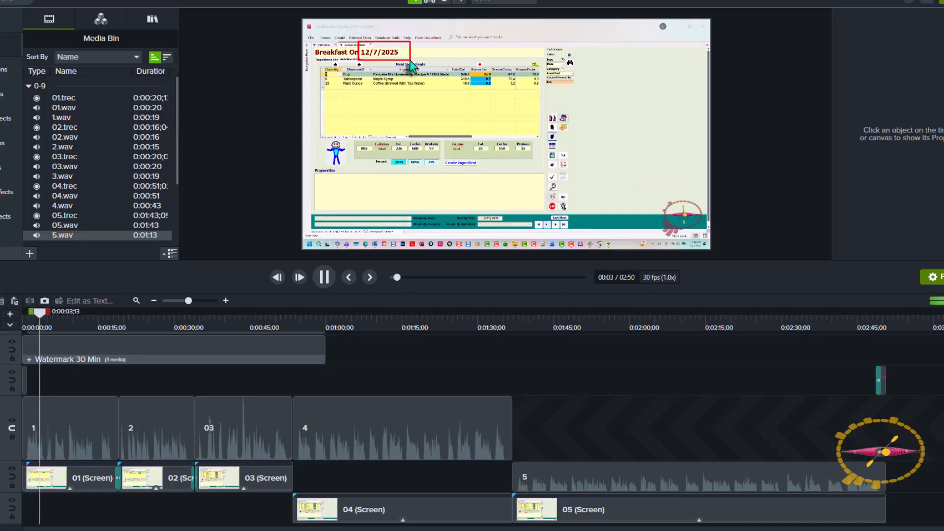
pyautogui.moveTo(770, 261); pyautogui.dragTo(762, 379)
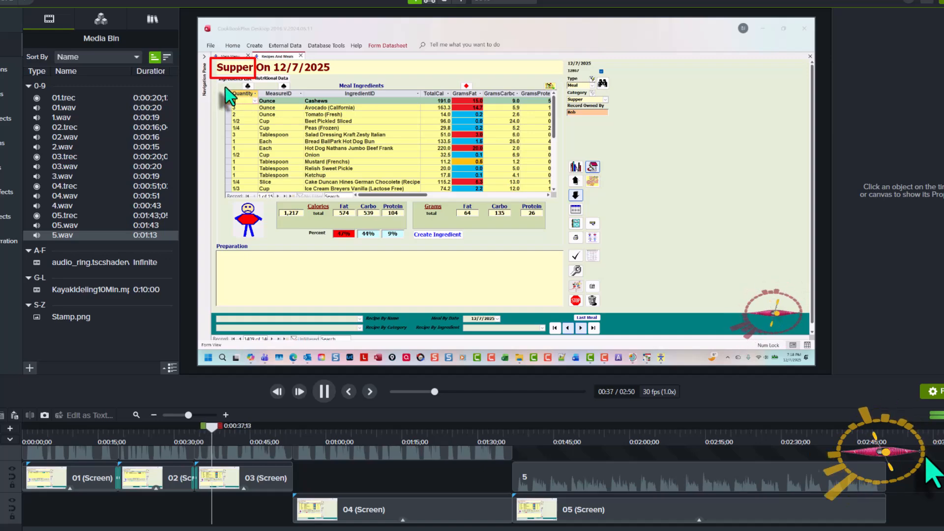
pyautogui.scroll(3, 938, 474)
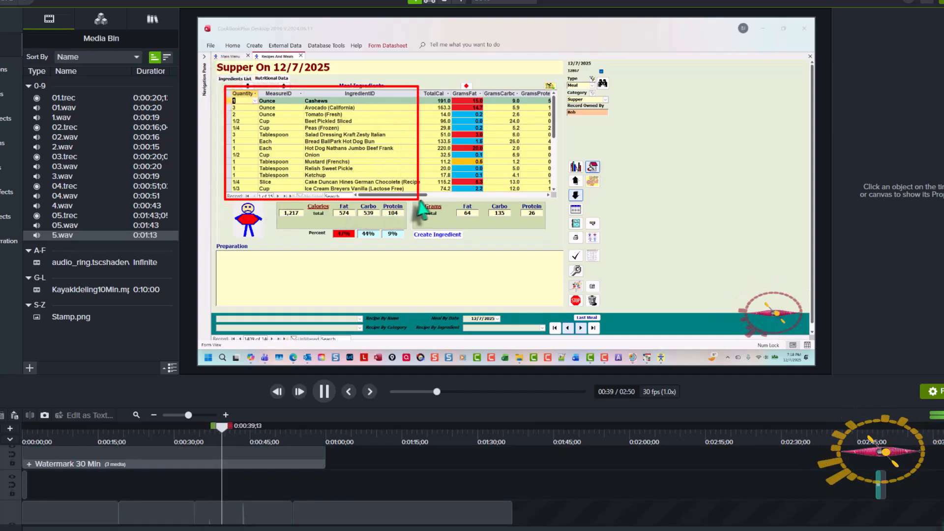
pyautogui.scroll(-3, 265, 487)
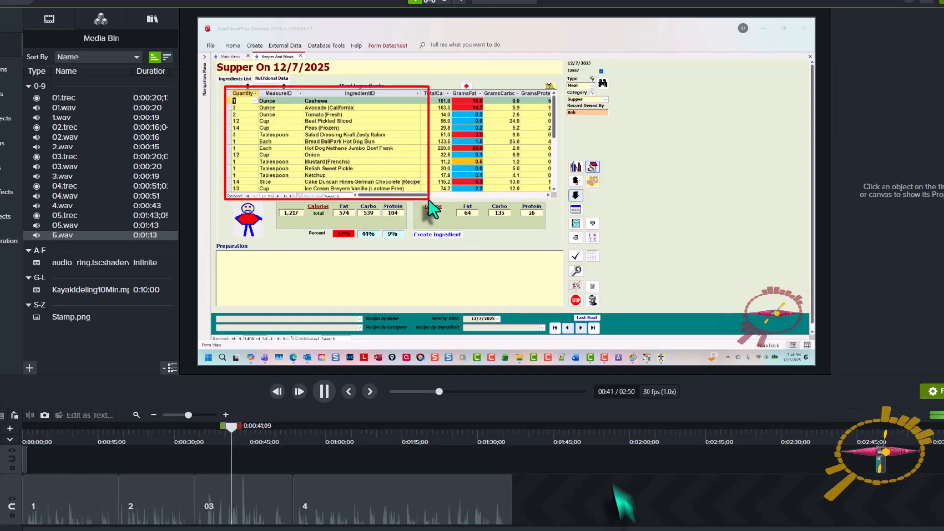
pyautogui.scroll(-2, 624, 504)
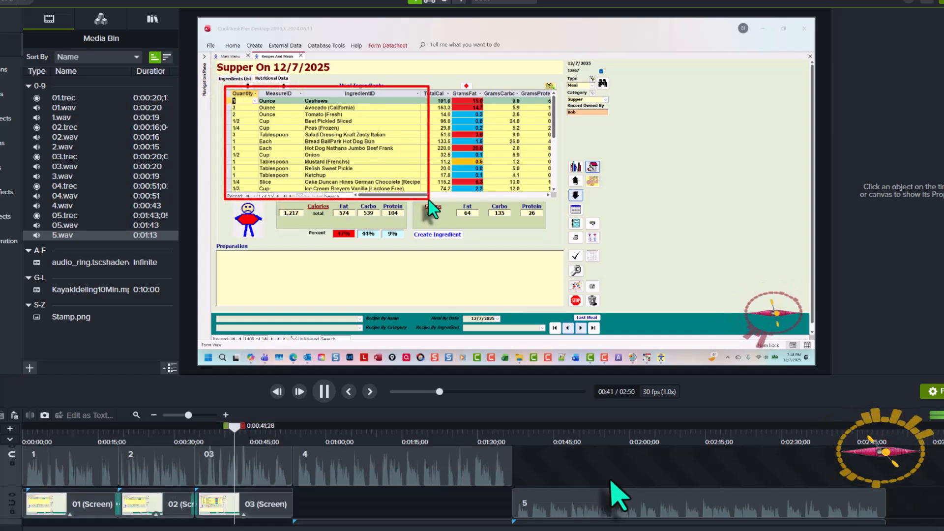
pyautogui.click(325, 391)
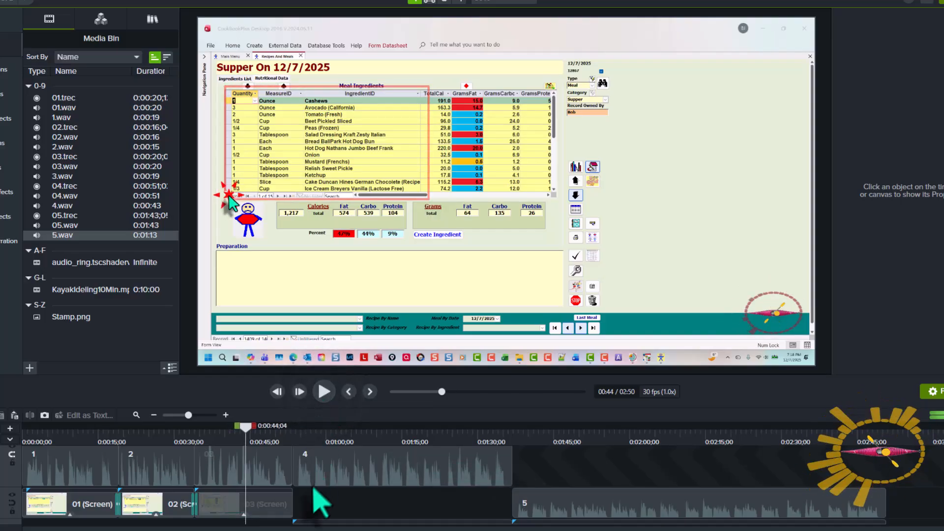
# Select the 03 audio clip on the timeline and 3.wav in the media bin
pyautogui.click(235, 462)
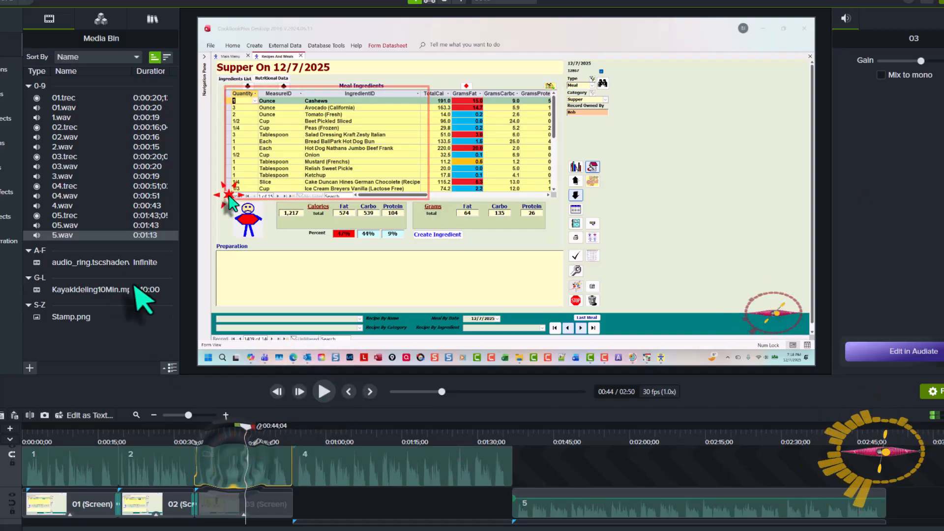
pyautogui.click(78, 176)
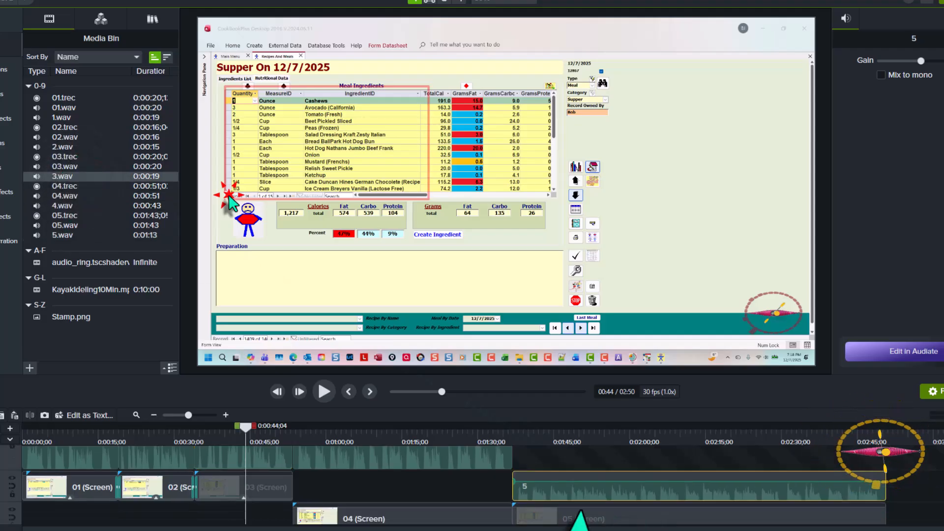
# Move audio clip 5 onto the main narration track and the 04 and 05 (Screen) clips onto the track with the other screen clips
pyautogui.moveTo(588, 497); pyautogui.dragTo(686, 494)
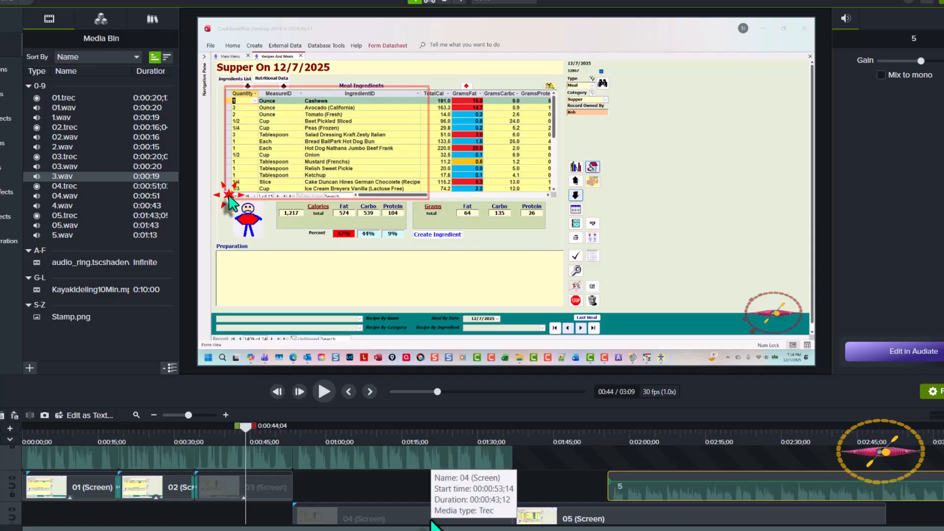
pyautogui.moveTo(392, 521); pyautogui.dragTo(400, 494)
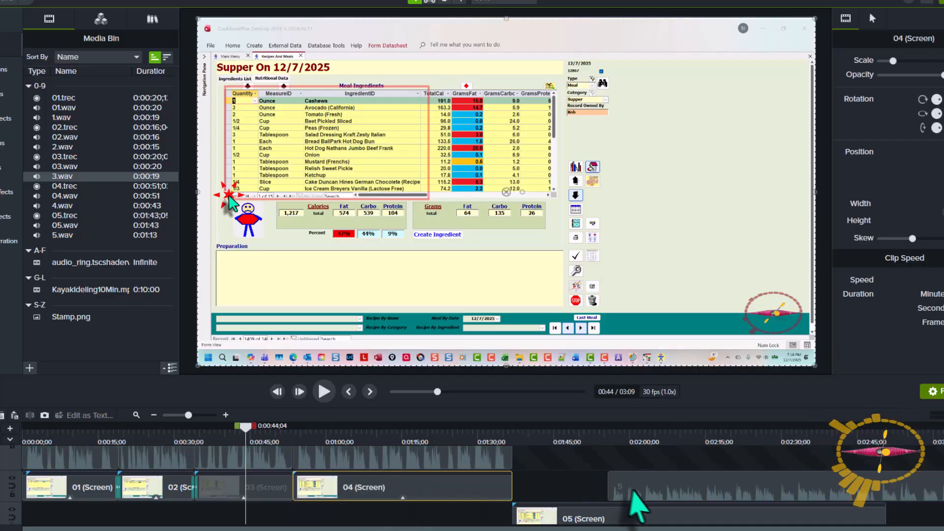
pyautogui.moveTo(658, 494); pyautogui.dragTo(650, 461)
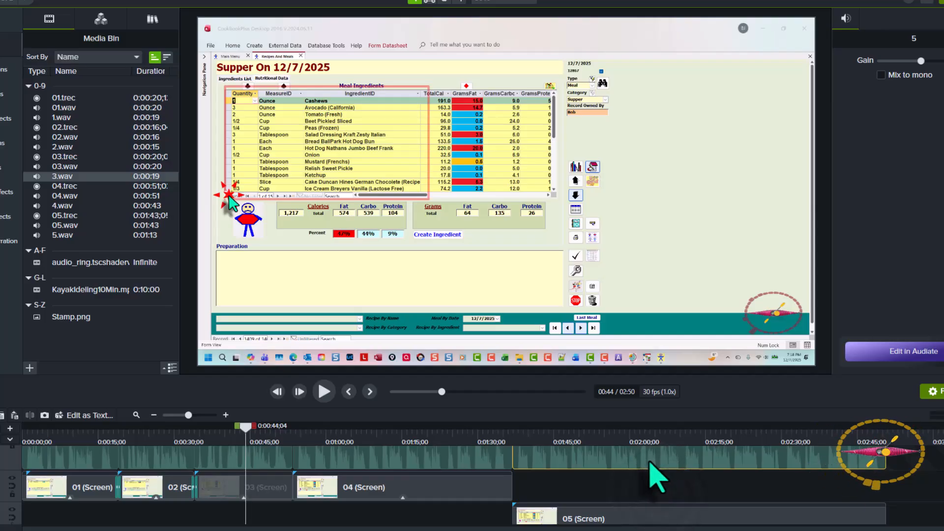
pyautogui.moveTo(681, 506); pyautogui.dragTo(638, 473)
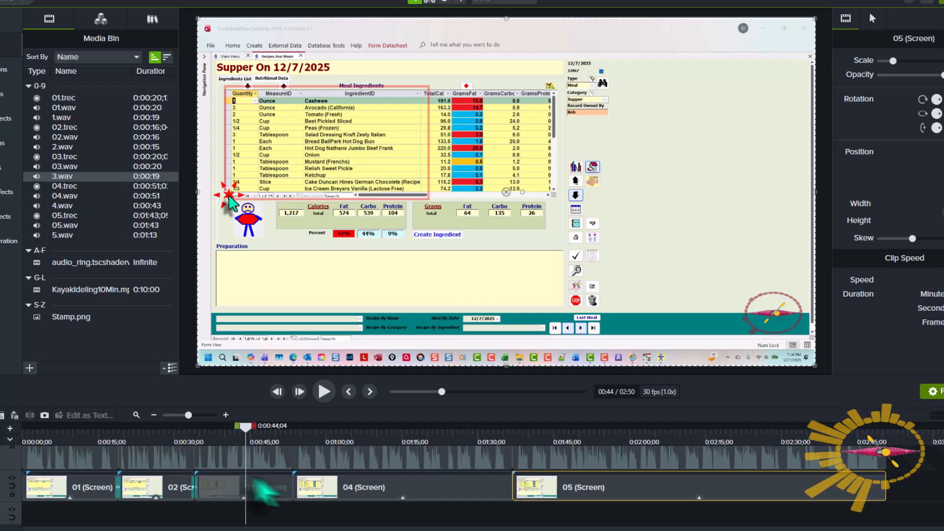
# Try to replace the 03 audio clip on the timeline with 3.wav from the media bin
pyautogui.click(277, 470)
pyautogui.scroll(2, 276, 474)
pyautogui.keyDown('ctrl'); pyautogui.click(265, 516); pyautogui.keyUp('ctrl')
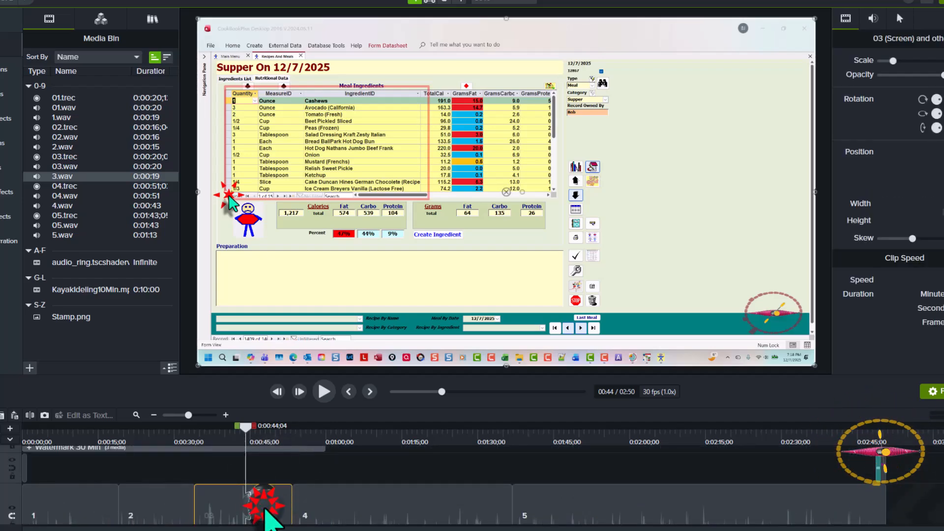
pyautogui.doubleClick(264, 508)
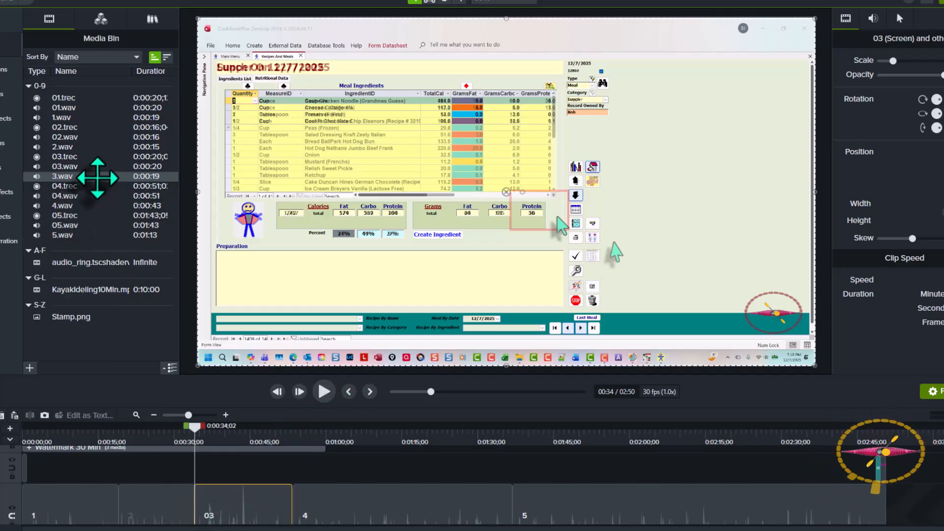
pyautogui.click(99, 176)
pyautogui.rightClick(100, 177)
pyautogui.moveTo(116, 202)
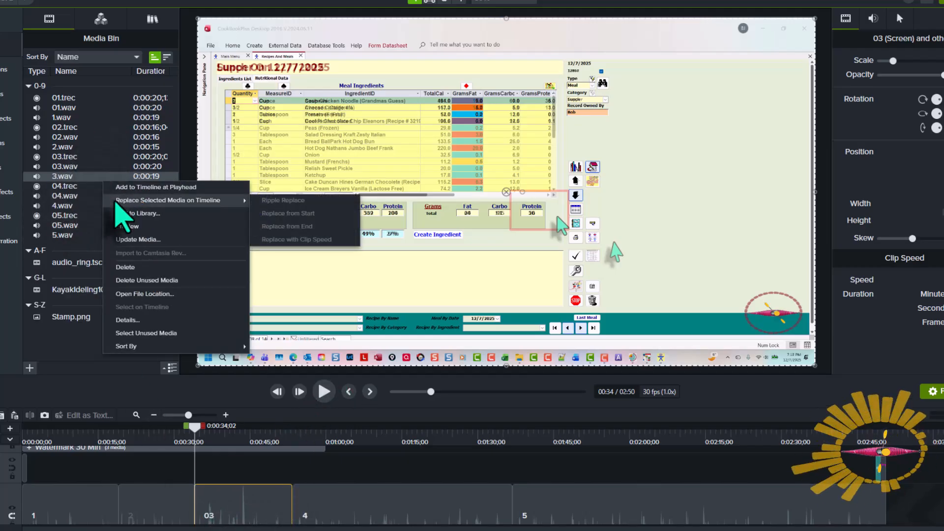
pyautogui.click(259, 514)
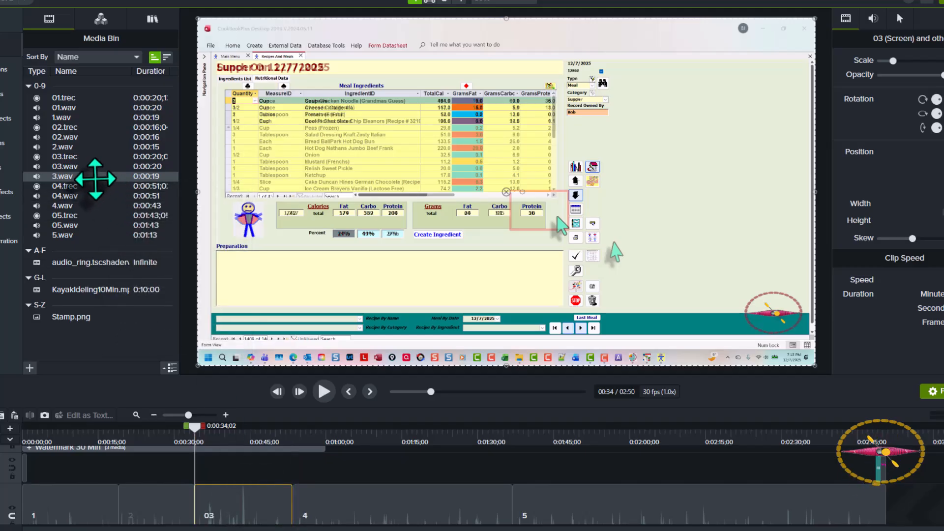
pyautogui.click(96, 178)
pyautogui.rightClick(96, 178)
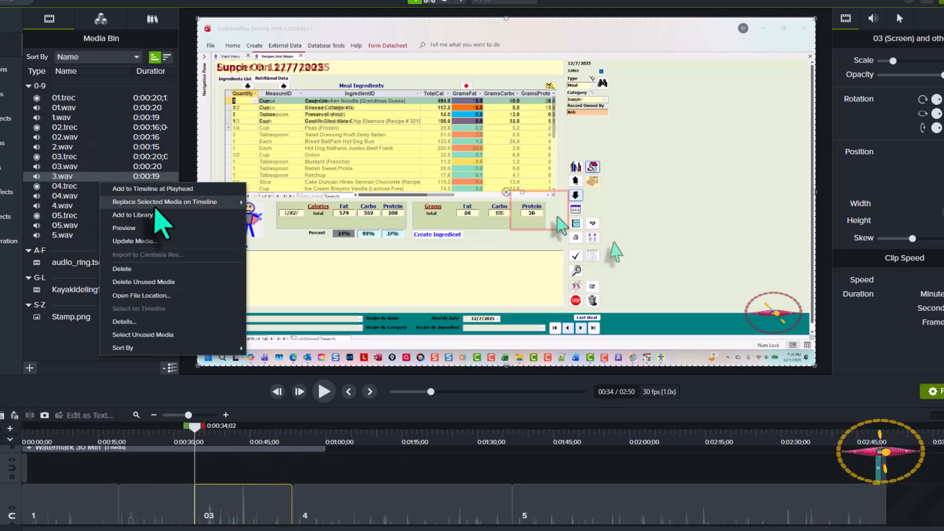
pyautogui.moveTo(163, 206)
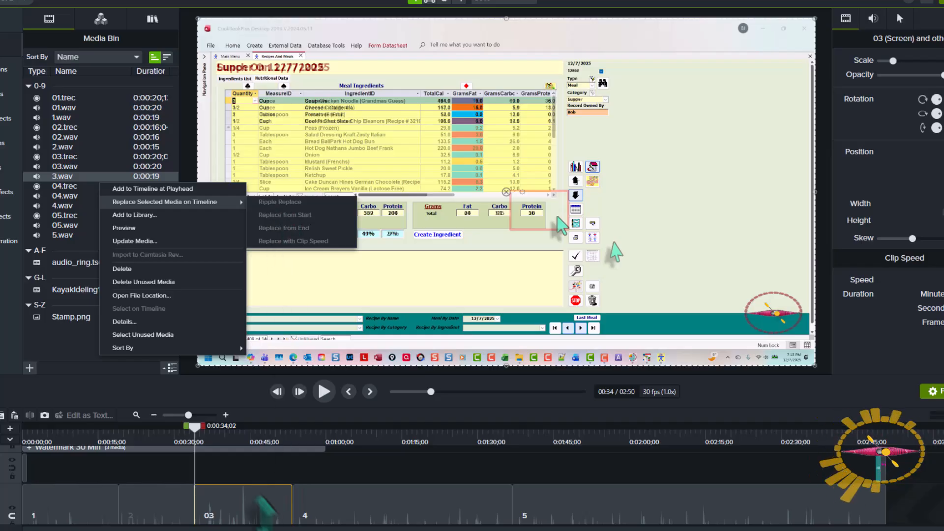
pyautogui.click(253, 511)
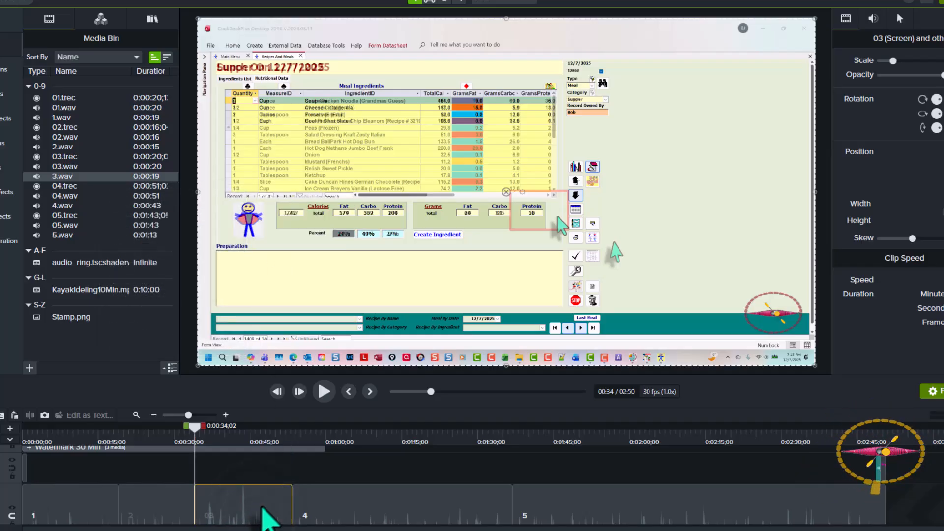
# Play the start of the 03 section, then preview 3.wav from the media bin to compare the narration
pyautogui.press('space')
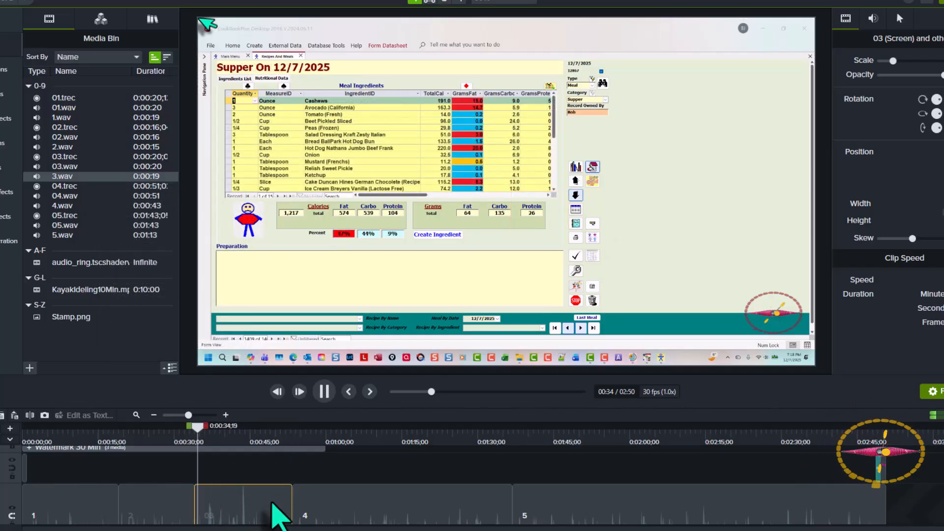
pyautogui.press('space')
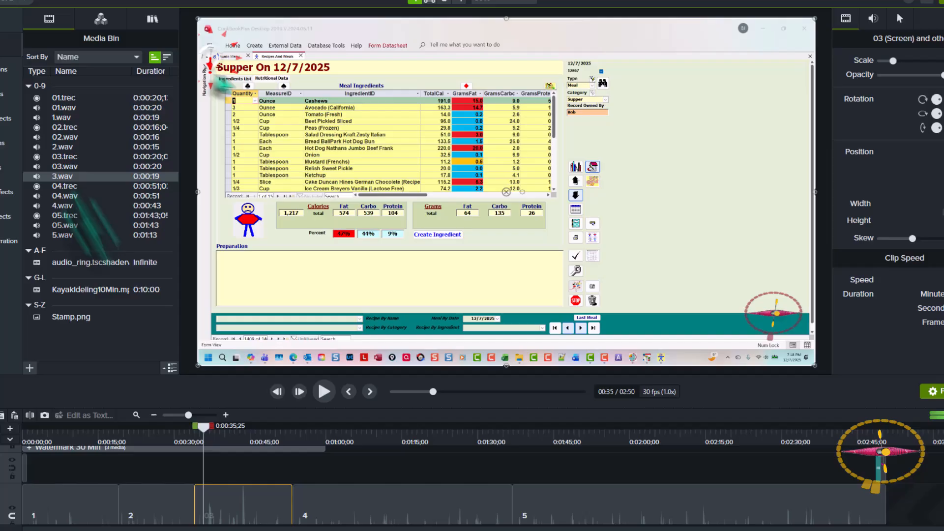
pyautogui.doubleClick(83, 177)
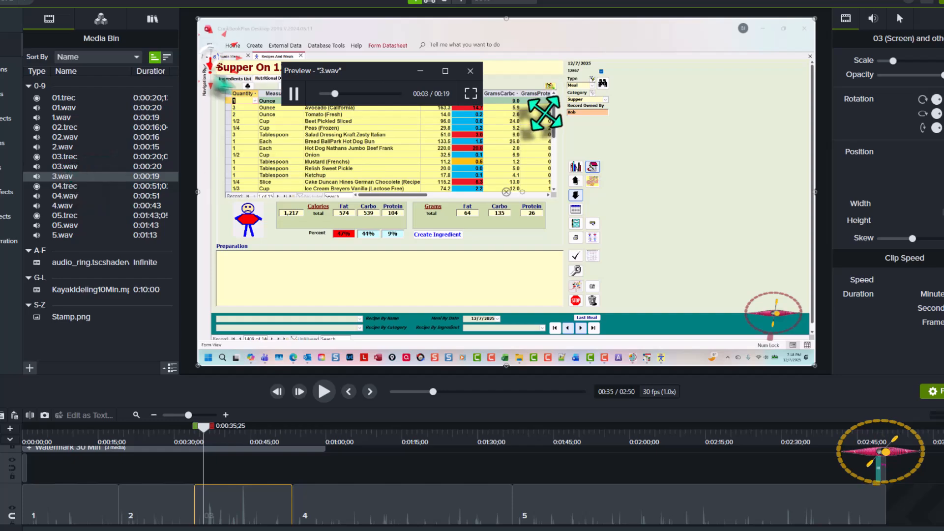
pyautogui.click(471, 71)
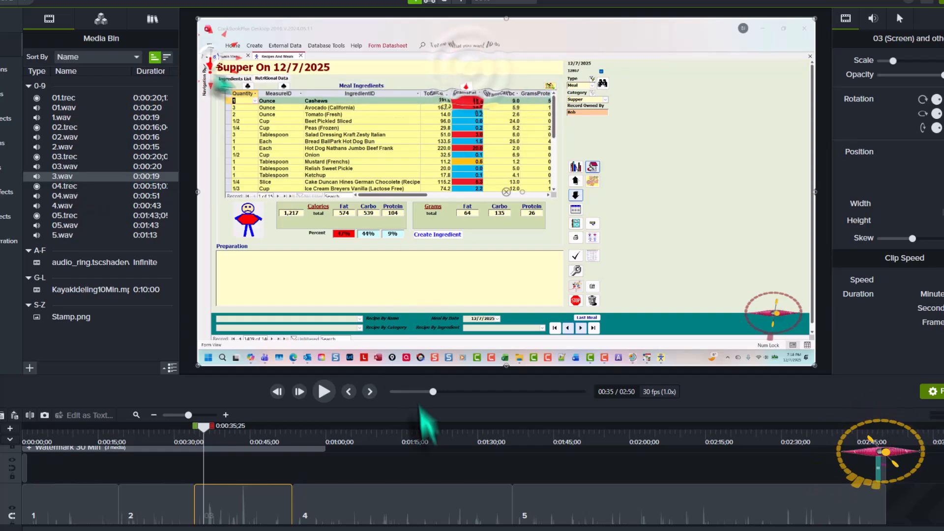
# Turn off magnetic mode on the narration track and swap the 03 audio clip for 3.wav using Ripple Replace
pyautogui.scroll(-2, 432, 459)
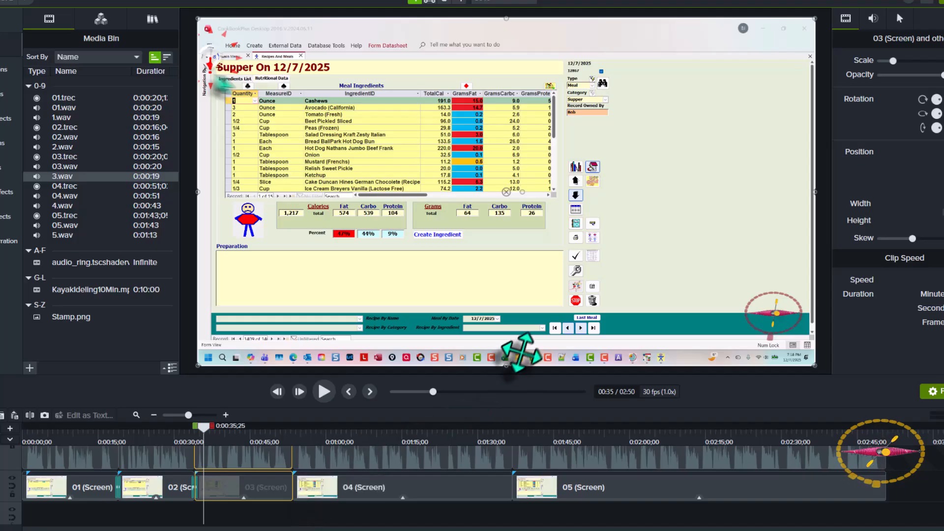
pyautogui.moveTo(784, 376); pyautogui.dragTo(784, 254)
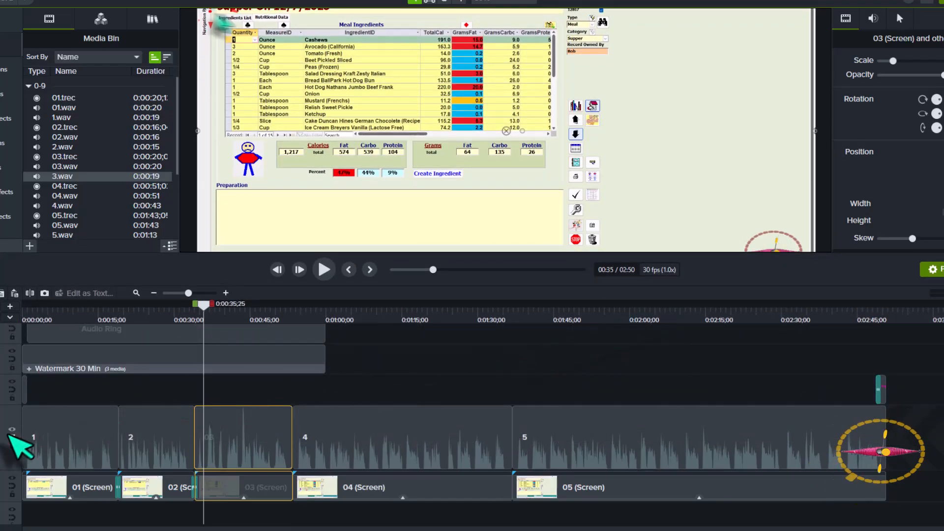
pyautogui.click(8, 435)
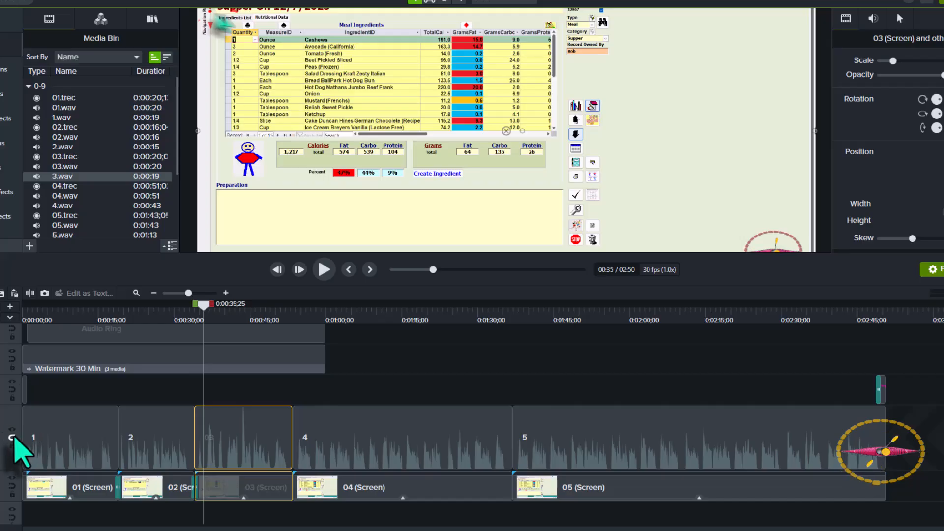
pyautogui.click(268, 446)
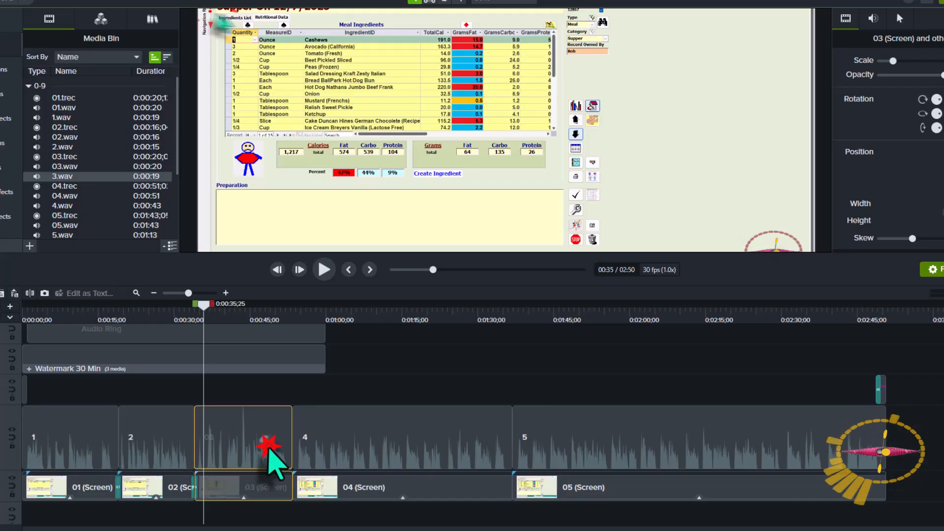
pyautogui.rightClick(96, 176)
pyautogui.moveTo(123, 202)
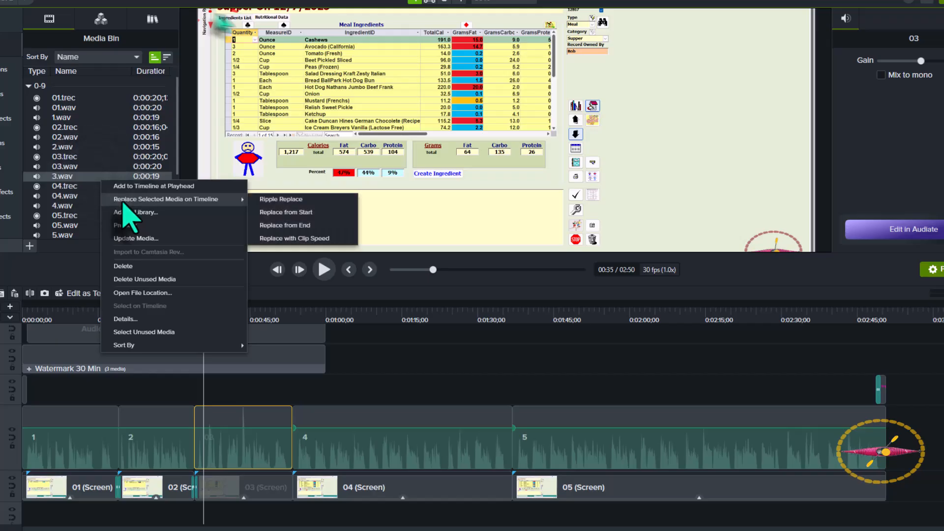
pyautogui.click(269, 199)
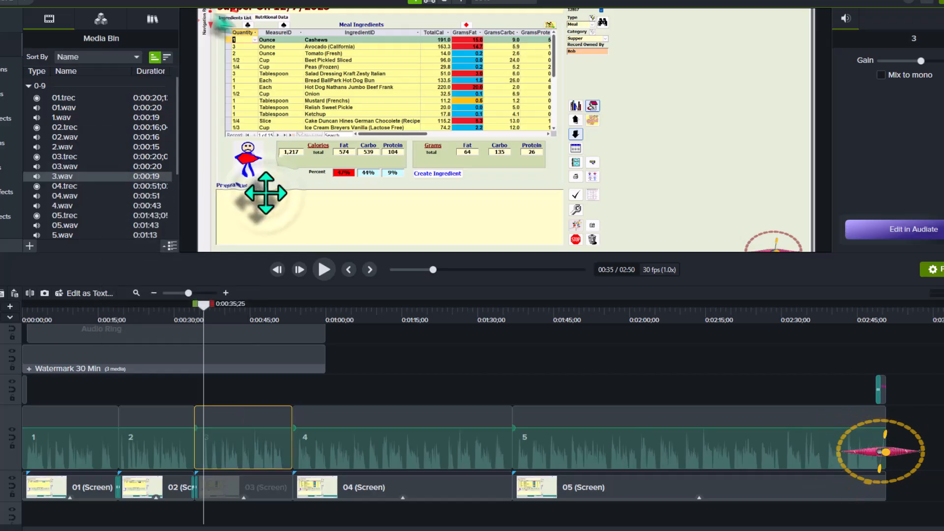
# Trim the start of audio clip 3 to leave about 18.6 s and move it back against the end of clip 2
pyautogui.scroll(5, 362, 453)
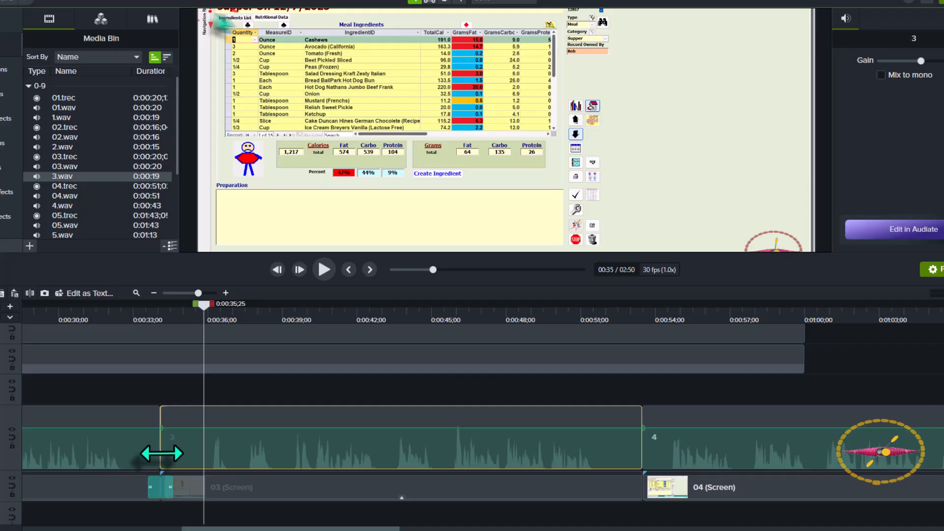
pyautogui.moveTo(159, 452); pyautogui.dragTo(179, 460)
pyautogui.click(278, 444)
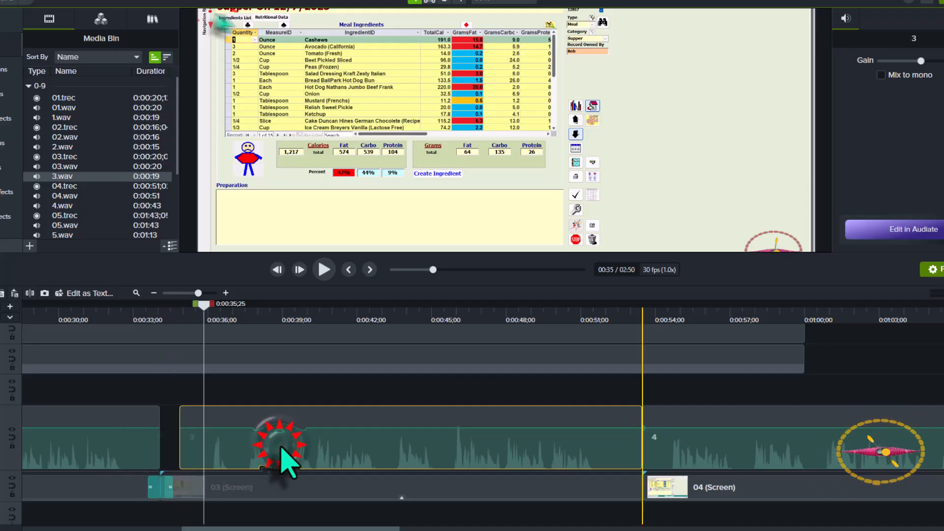
pyautogui.moveTo(281, 447); pyautogui.dragTo(237, 455)
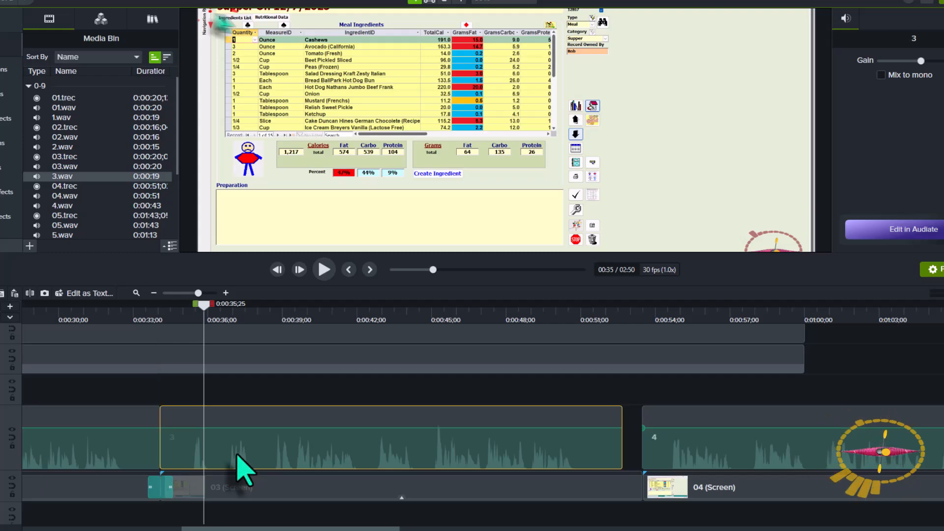
pyautogui.scroll(-1, 302, 450)
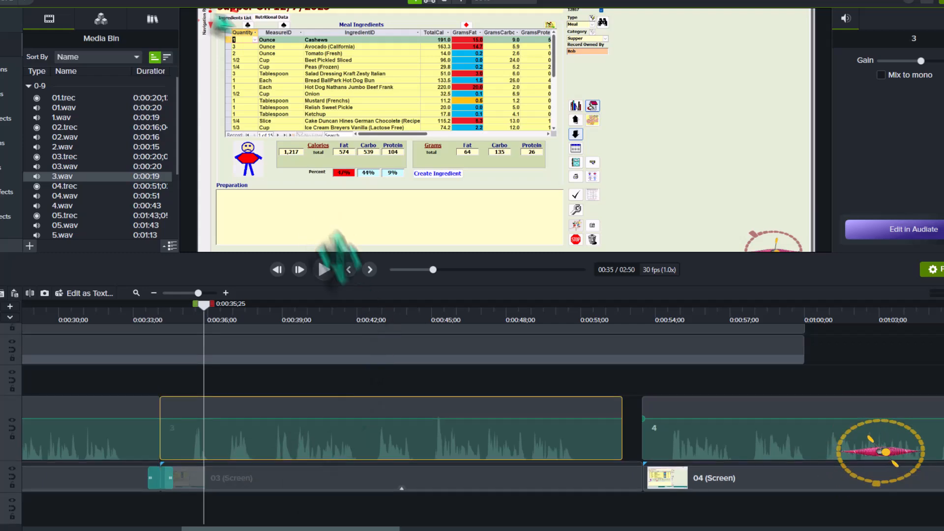
# Play from the start of clip 3, and raise the 03 (Screen) clip speed to 1.11x so its end matches the audio
pyautogui.click(349, 270)
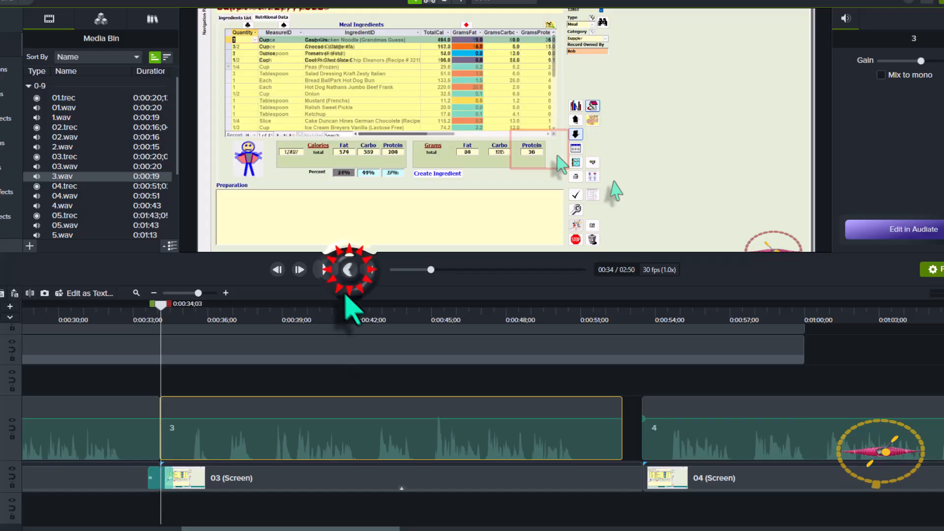
pyautogui.click(323, 270)
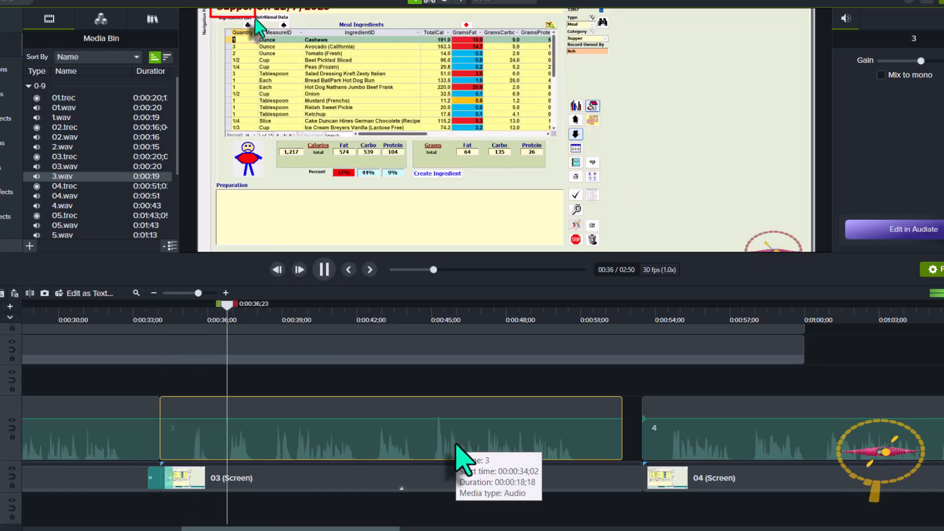
pyautogui.click(402, 489)
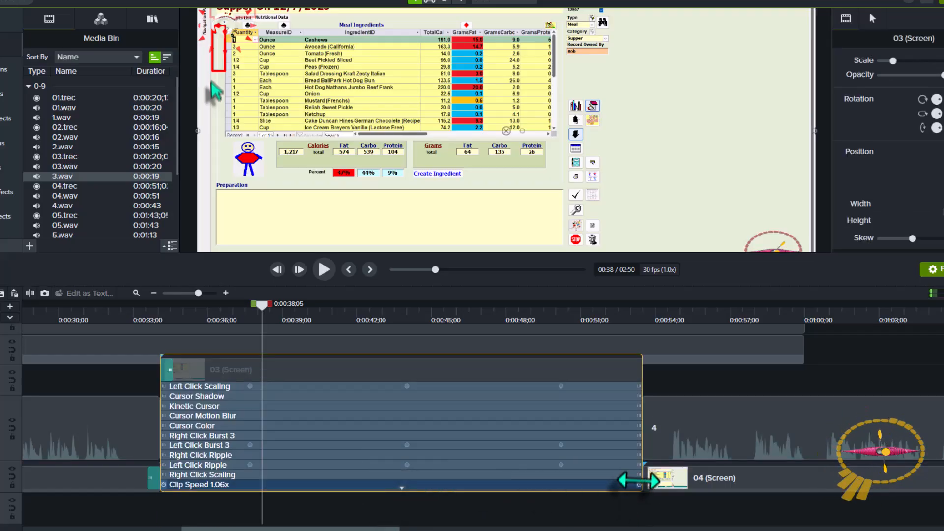
pyautogui.click(638, 485)
pyautogui.moveTo(637, 485); pyautogui.dragTo(619, 502)
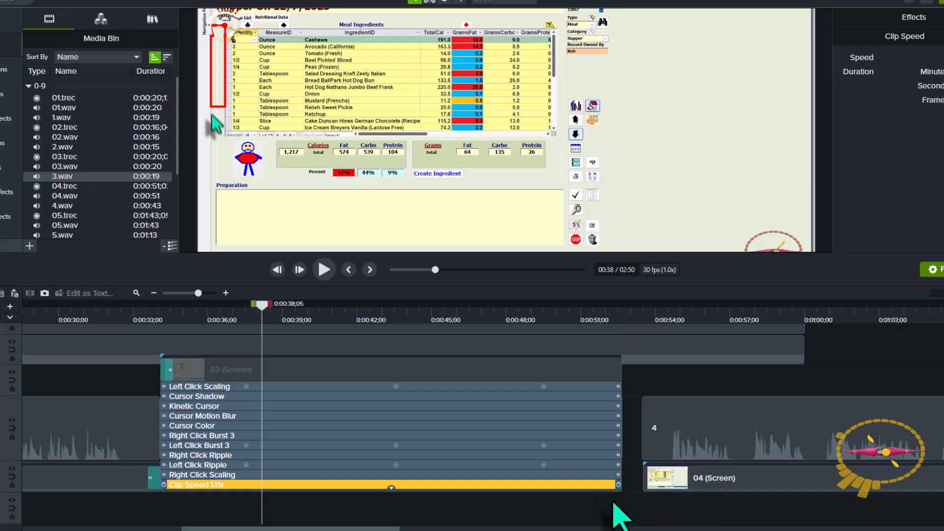
# Close the gap after section 3 by moving audio clip 4, 04 (Screen) and the clips following them back against it
pyautogui.click(659, 487)
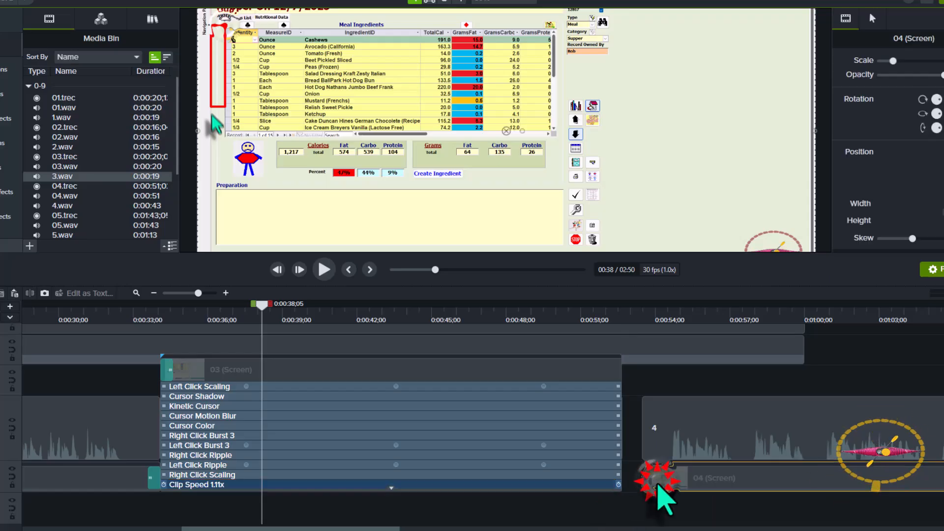
pyautogui.click(716, 374)
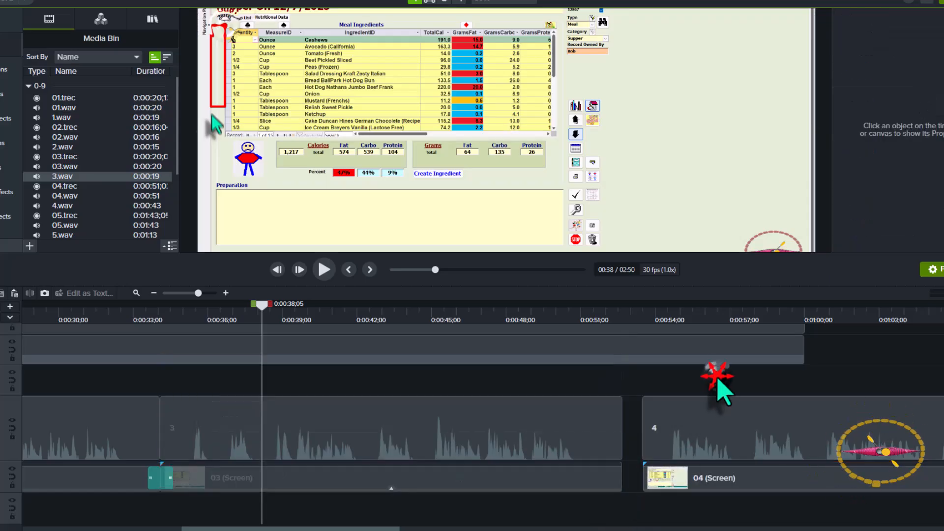
pyautogui.click(669, 480)
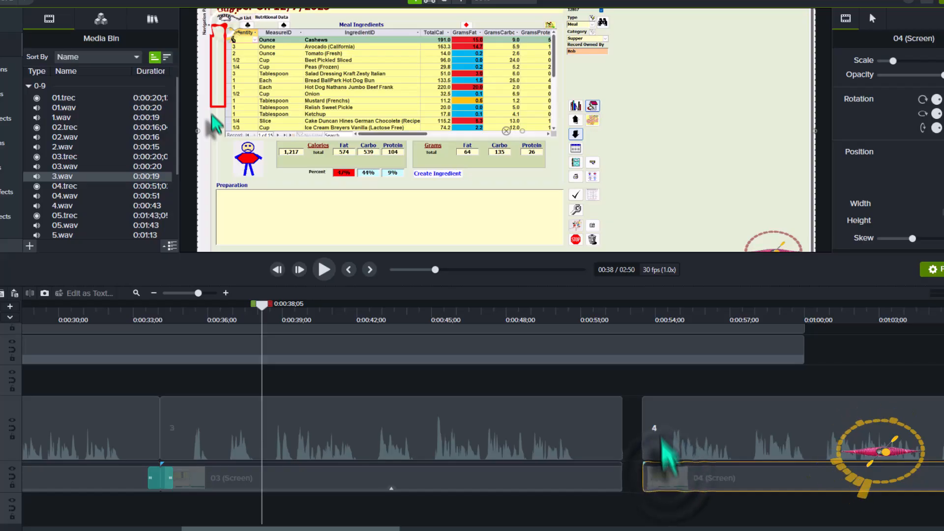
pyautogui.keyDown('ctrl'); pyautogui.click(657, 424); pyautogui.keyUp('ctrl')
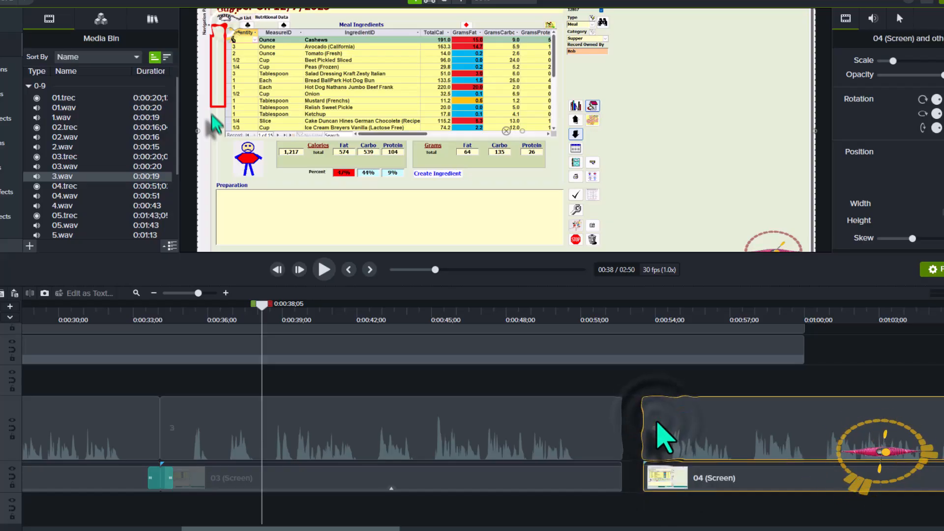
pyautogui.moveTo(659, 437); pyautogui.dragTo(618, 441)
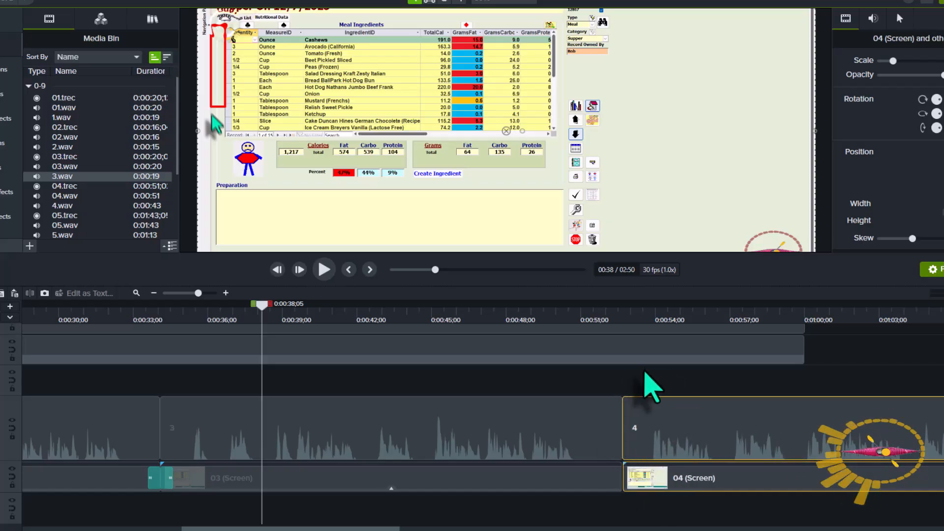
# Deselect the clips, play the video from about 0:38 to 0:56, and fit the whole timeline in view
pyautogui.click(638, 375)
pyautogui.click(636, 376)
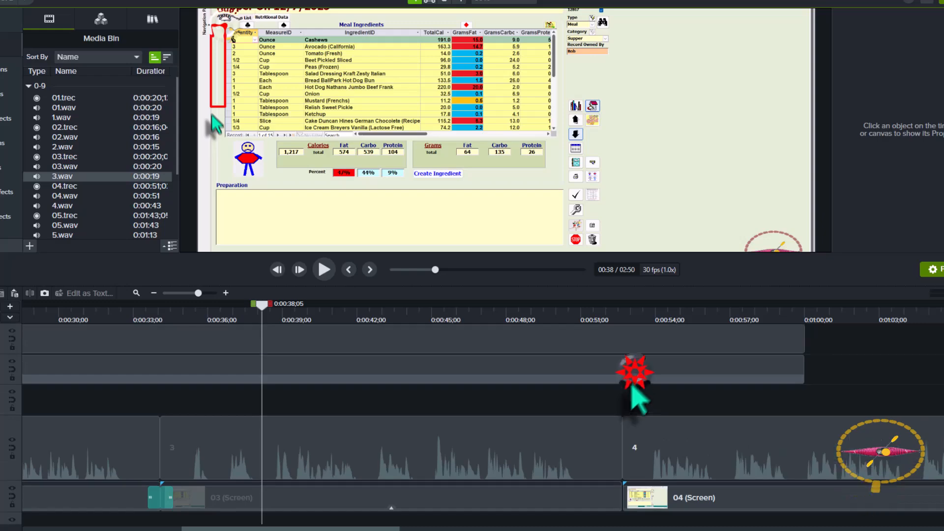
pyautogui.press('space')
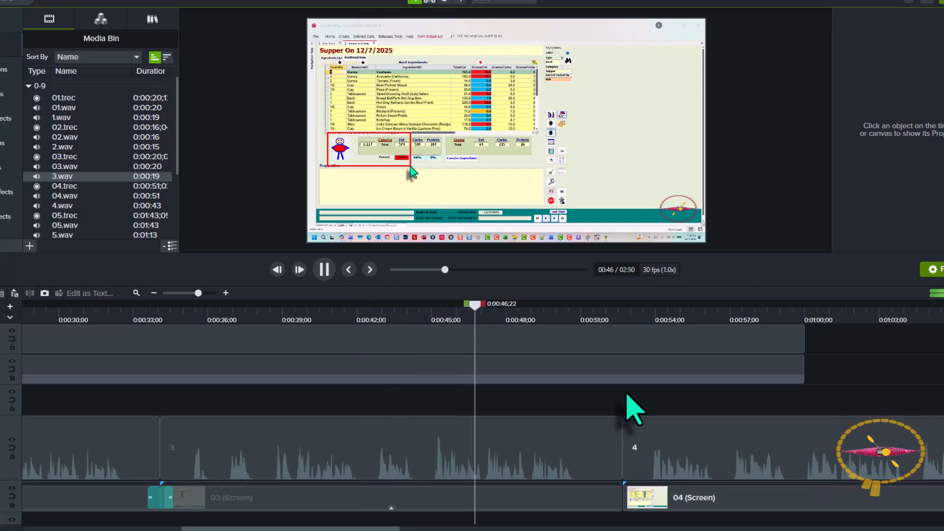
pyautogui.hotkey('ctrl', 'shift', '7')
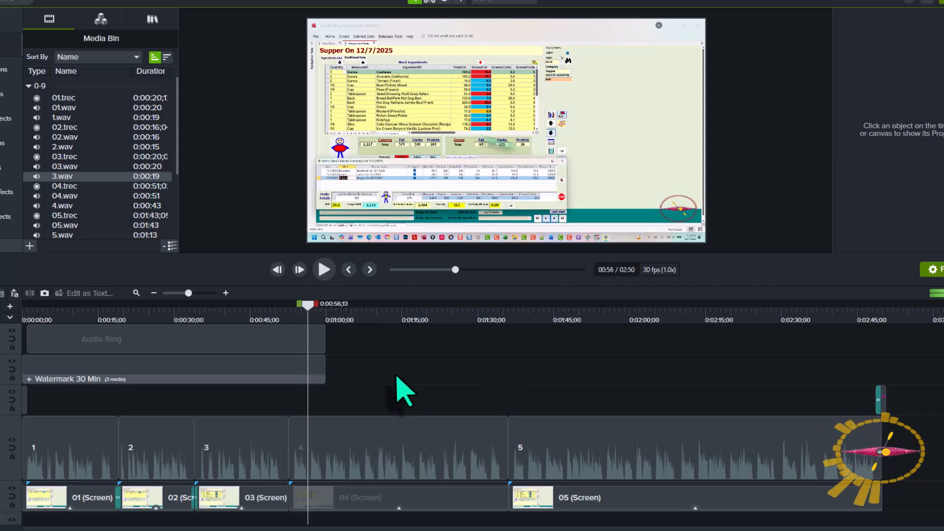
# Extend the Audio Ring and Watermark 30 Min clips to the end of the narration at about 2:49
pyautogui.moveTo(397, 373); pyautogui.dragTo(879, 400)
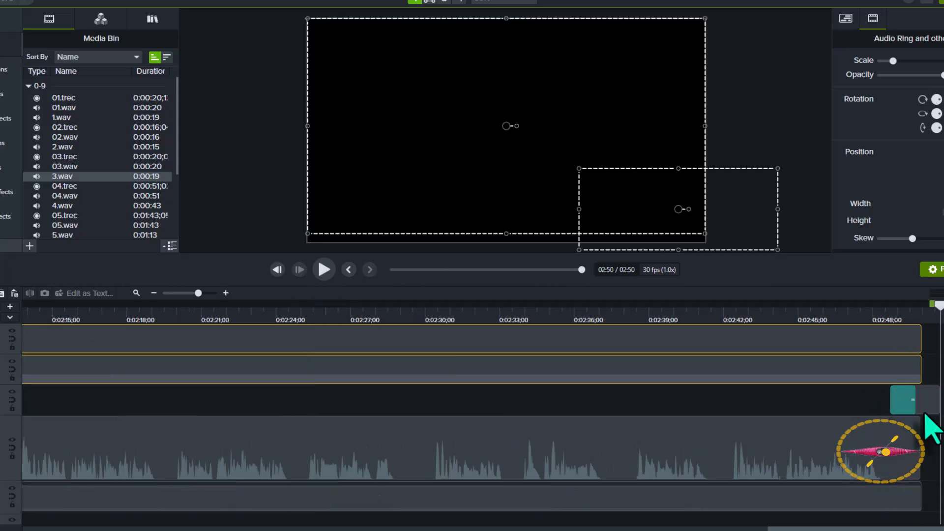
pyautogui.click(929, 407)
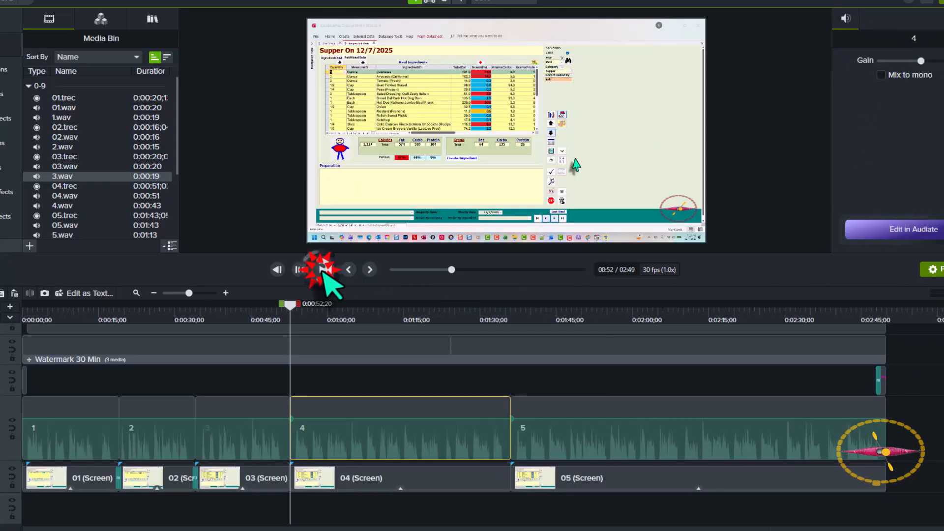
# Play the video from the start of clip 4 to its end, deselect the clip, and return the playhead to the start
pyautogui.click(323, 270)
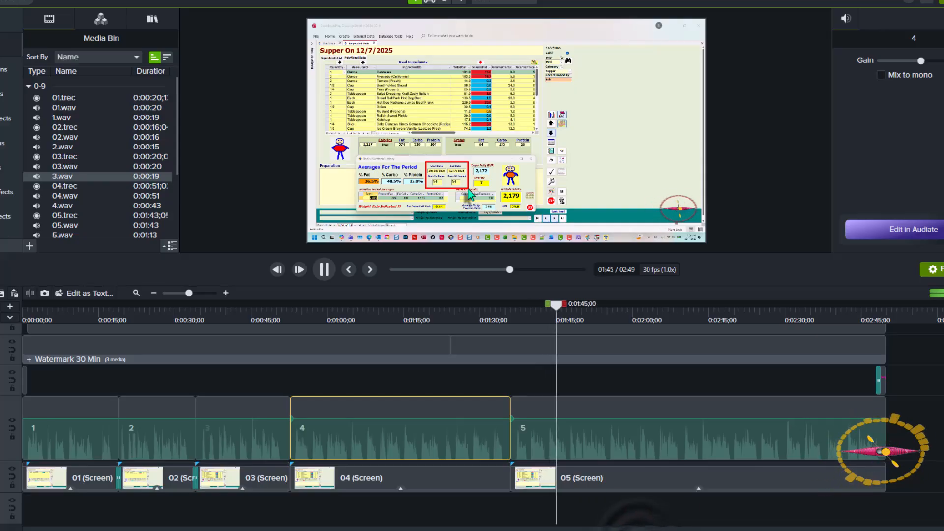
pyautogui.rightClick(638, 530)
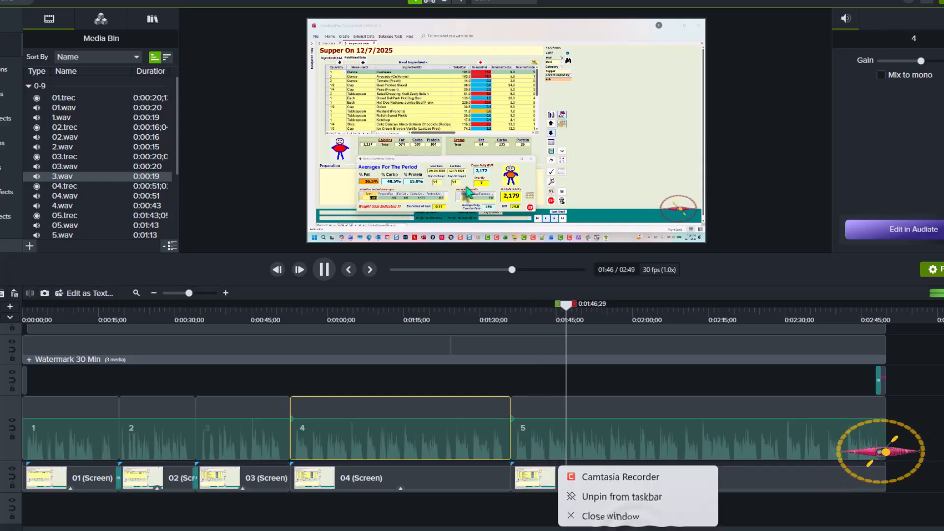
pyautogui.click(657, 477)
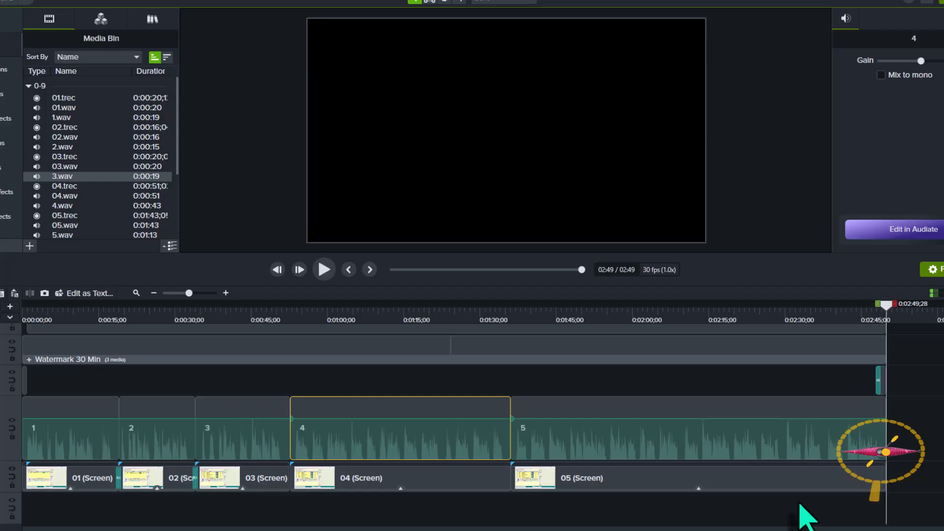
pyautogui.click(908, 440)
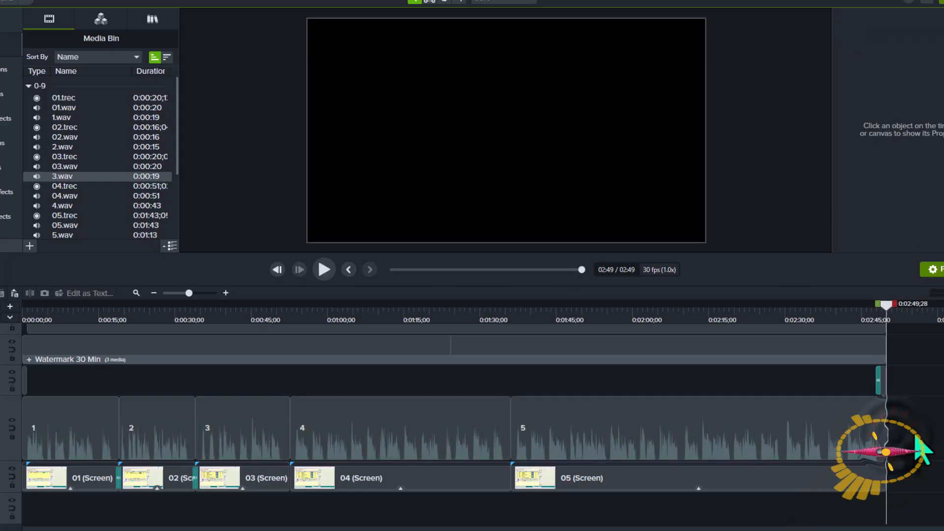
pyautogui.hotkey('ctrl', 'Home')
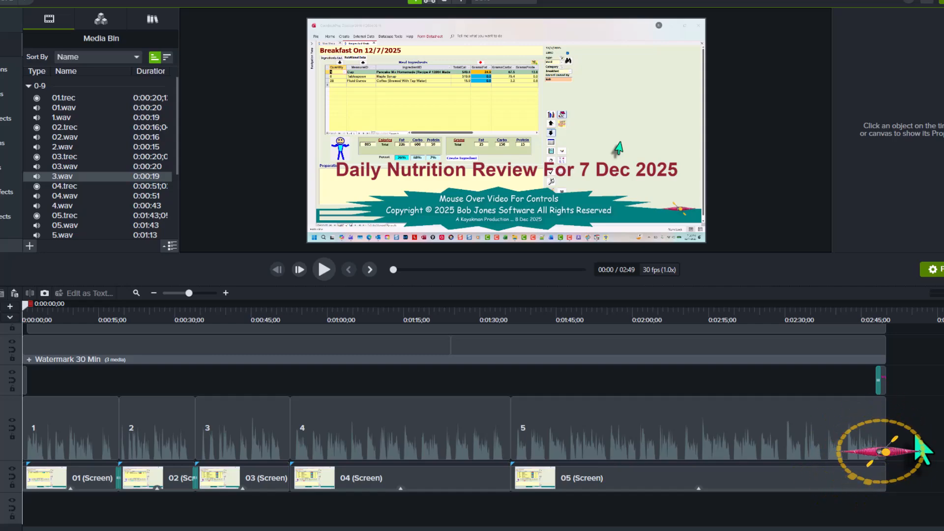
# Export the project as DNR-7Dec2025-ForTimingScreencastExportingWavs.zip into the WORKINGFOLDER NL folder
pyautogui.hotkey('alt', 'f')
pyautogui.press('e')
pyautogui.press('Return')
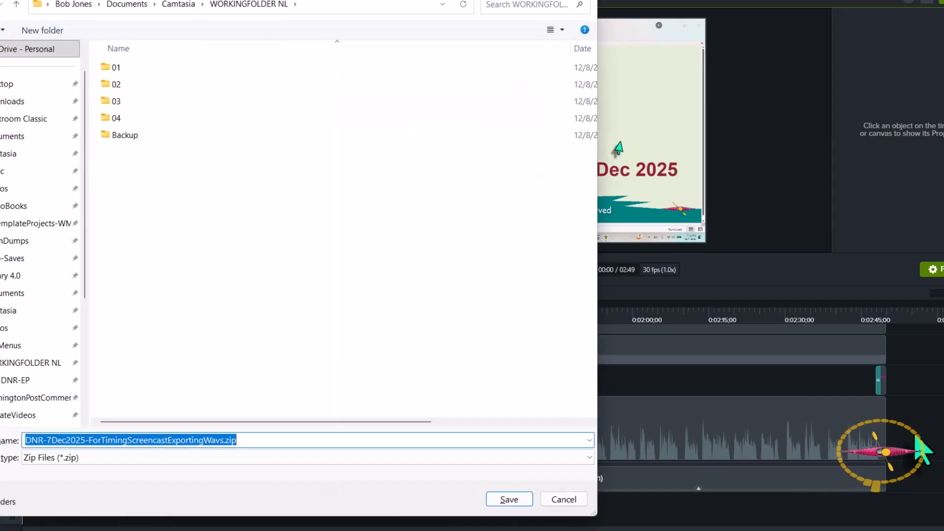
pyautogui.press('Return')
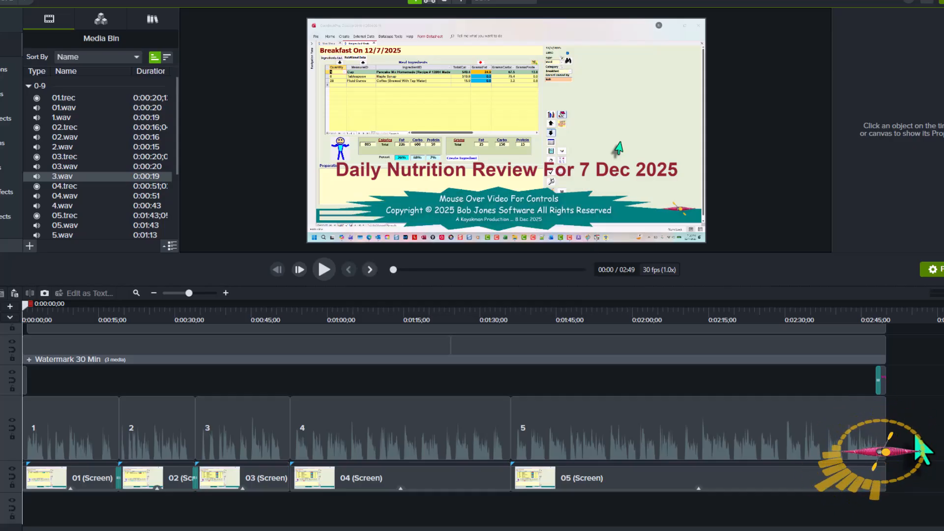
pyautogui.hotkey('ctrl', 'f')
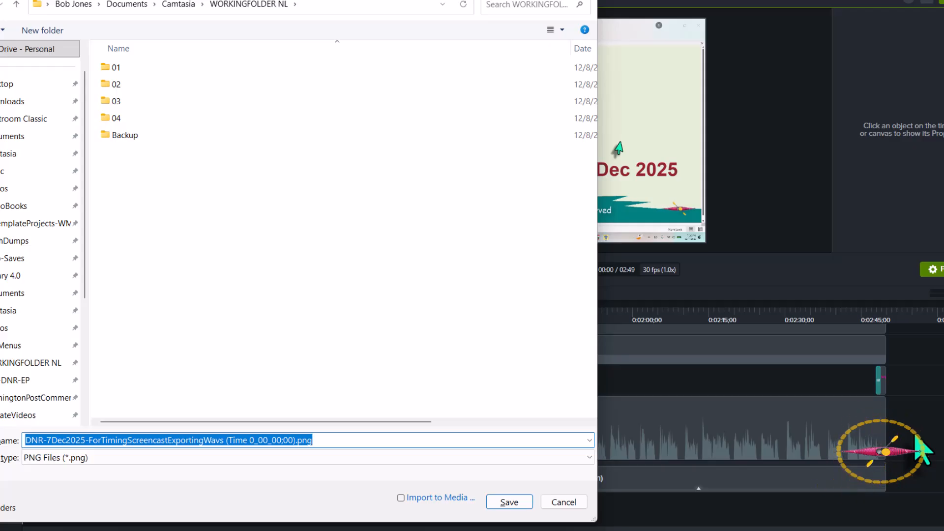
pyautogui.write('T')
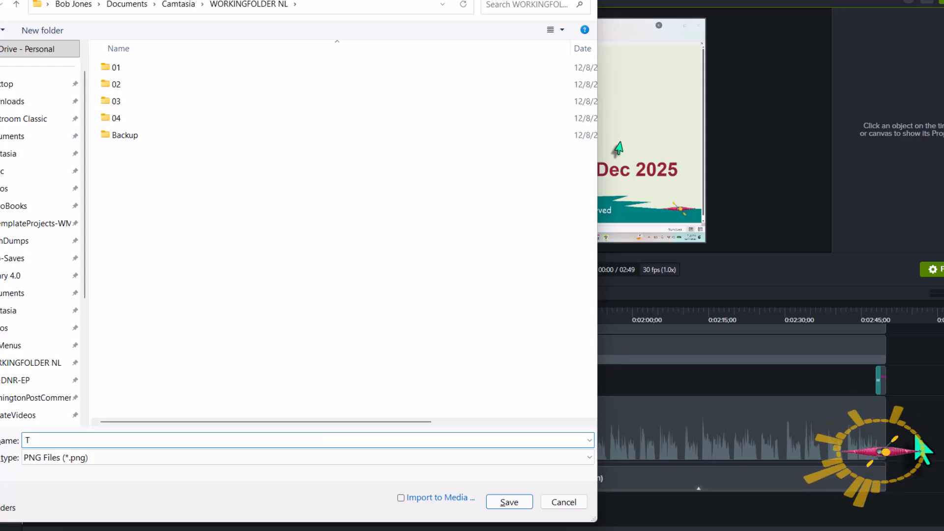
pyautogui.press('Escape')
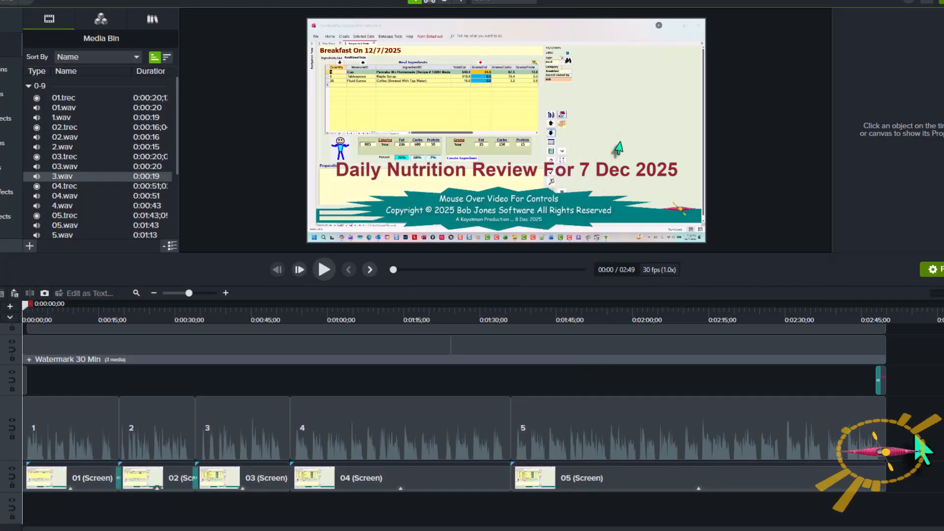
# Export the video as the MP4 file DNR-7Dec2025-ForTimingScreencastExportingWavs to WORKINGFOLDER NL, continuing without the table of contents
pyautogui.hotkey('ctrl', 'e')
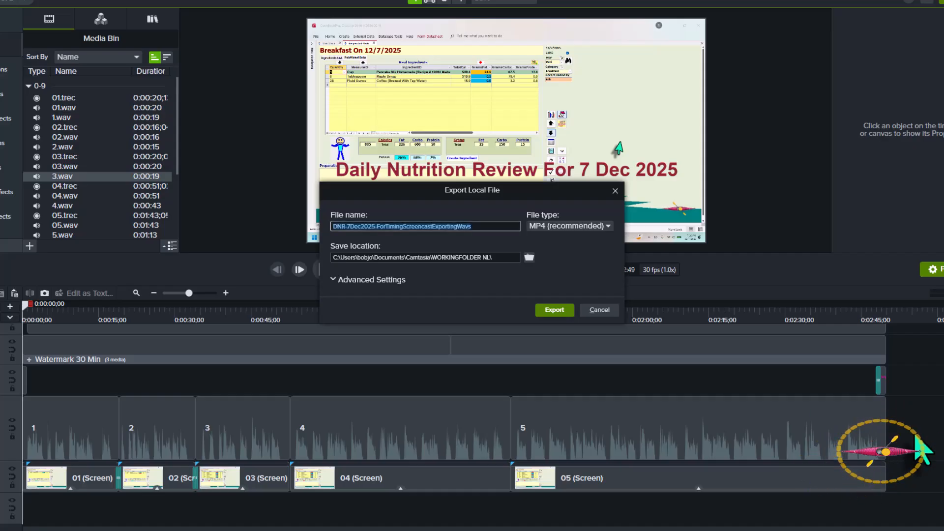
pyautogui.press('Tab')
pyautogui.press('Tab')
pyautogui.press('Tab')
pyautogui.press('Tab')
pyautogui.press('Tab')
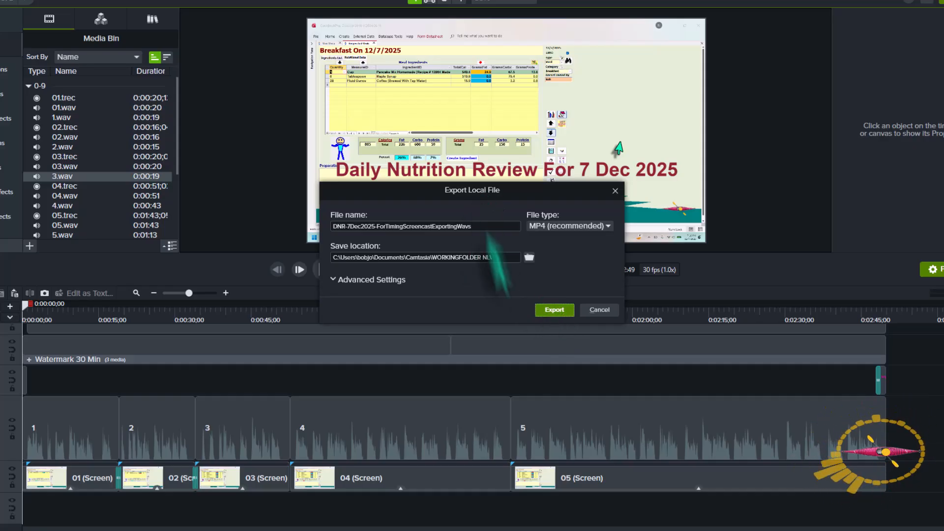
pyautogui.click(555, 309)
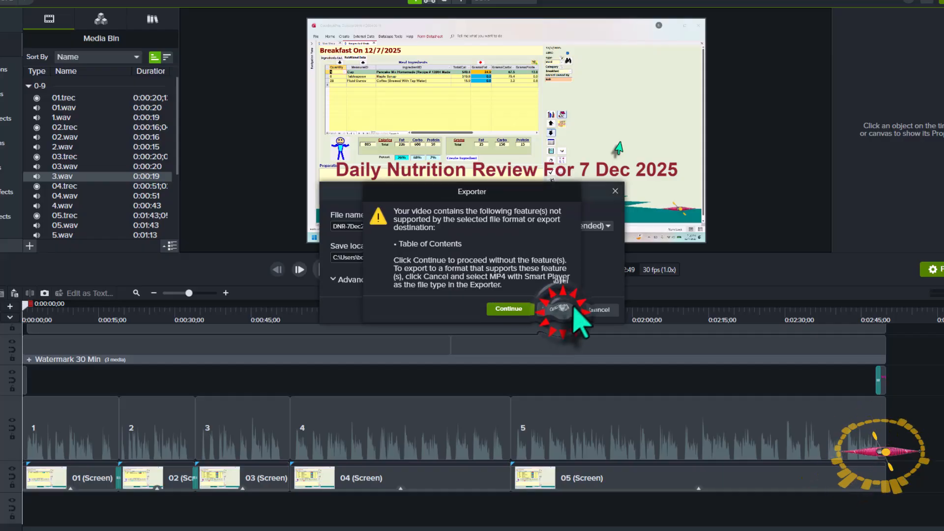
pyautogui.click(508, 308)
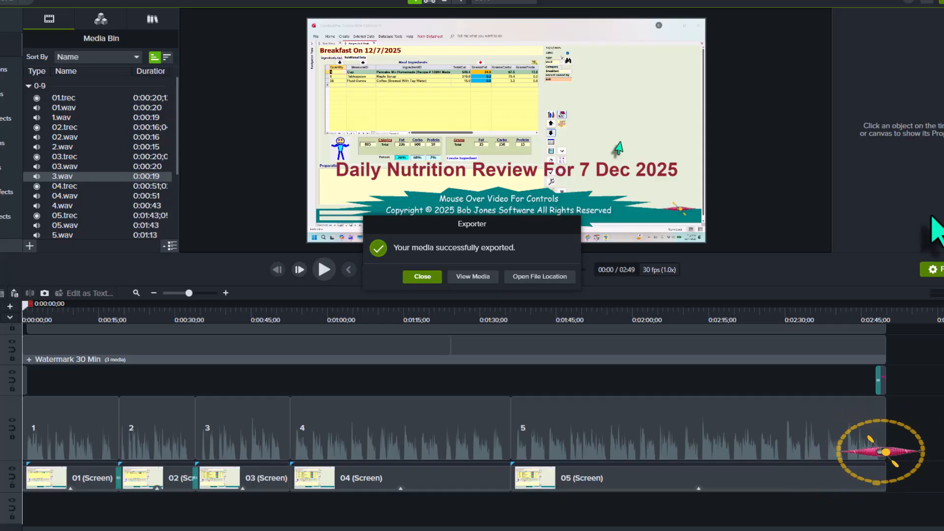
pyautogui.press('Return')
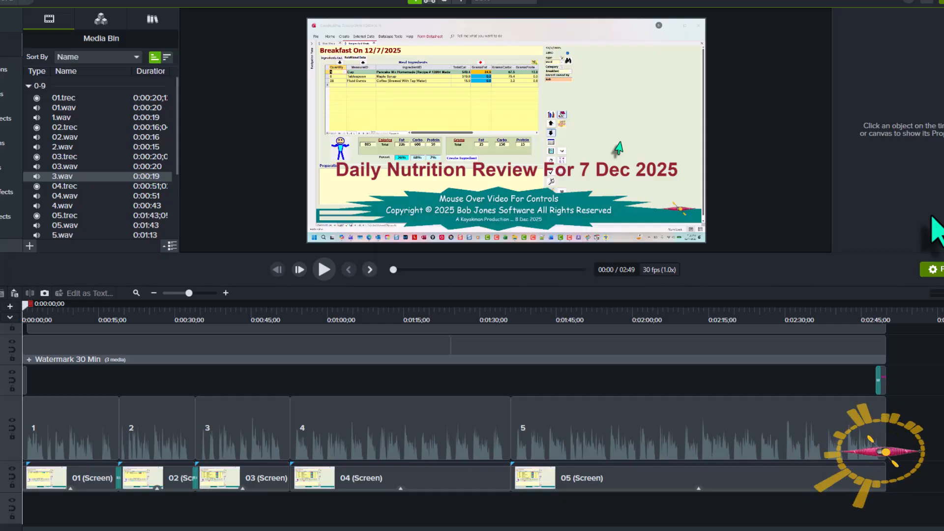